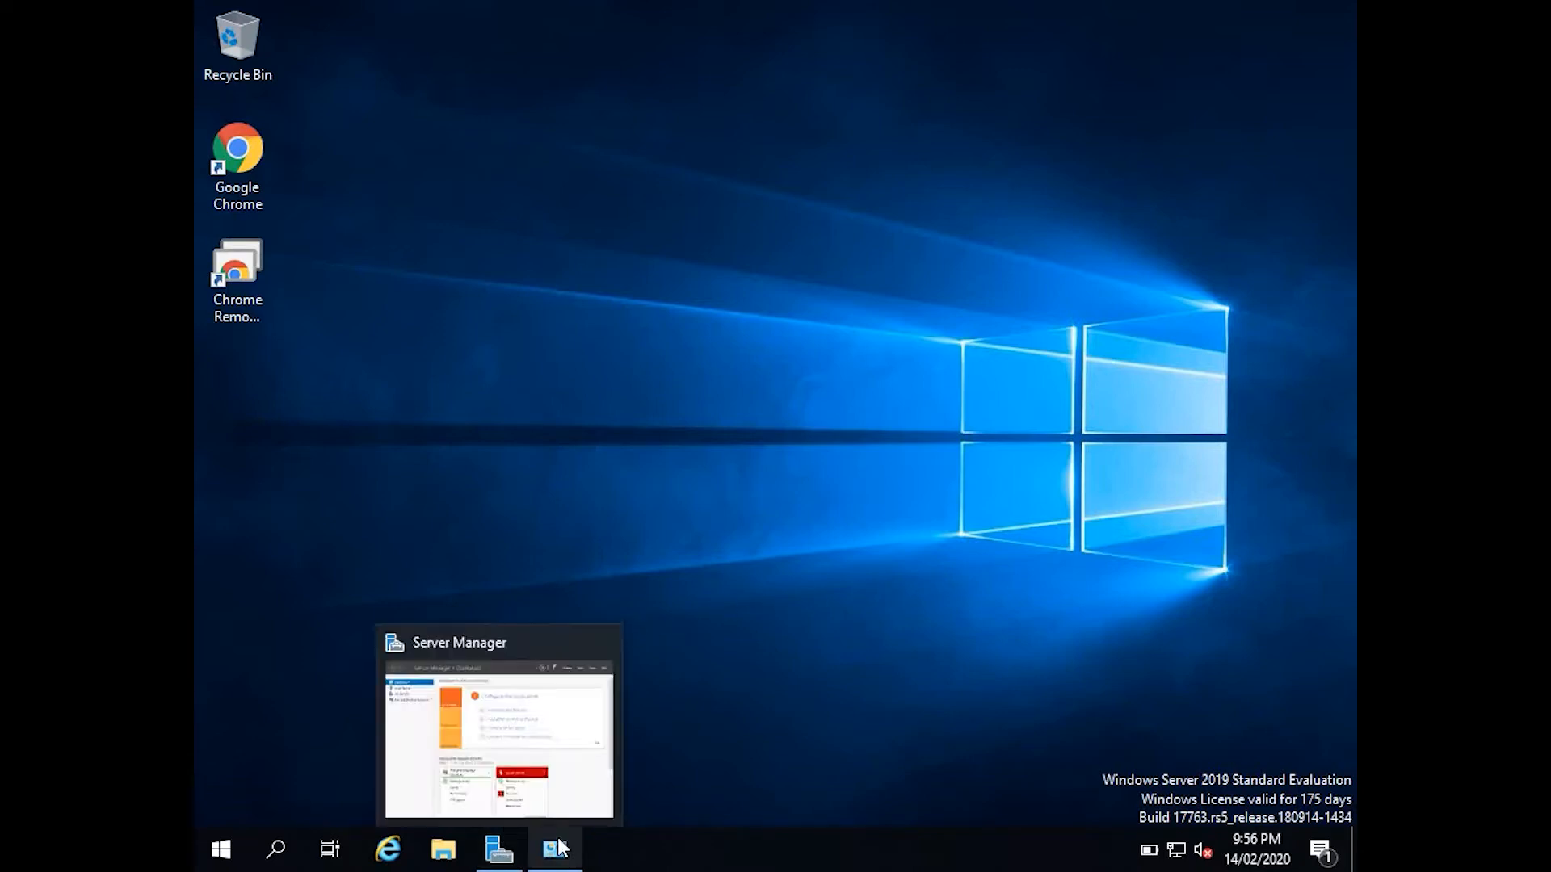
# Confirm on the System About page that the device name is SVR-DC01.
pyautogui.click(509, 842)
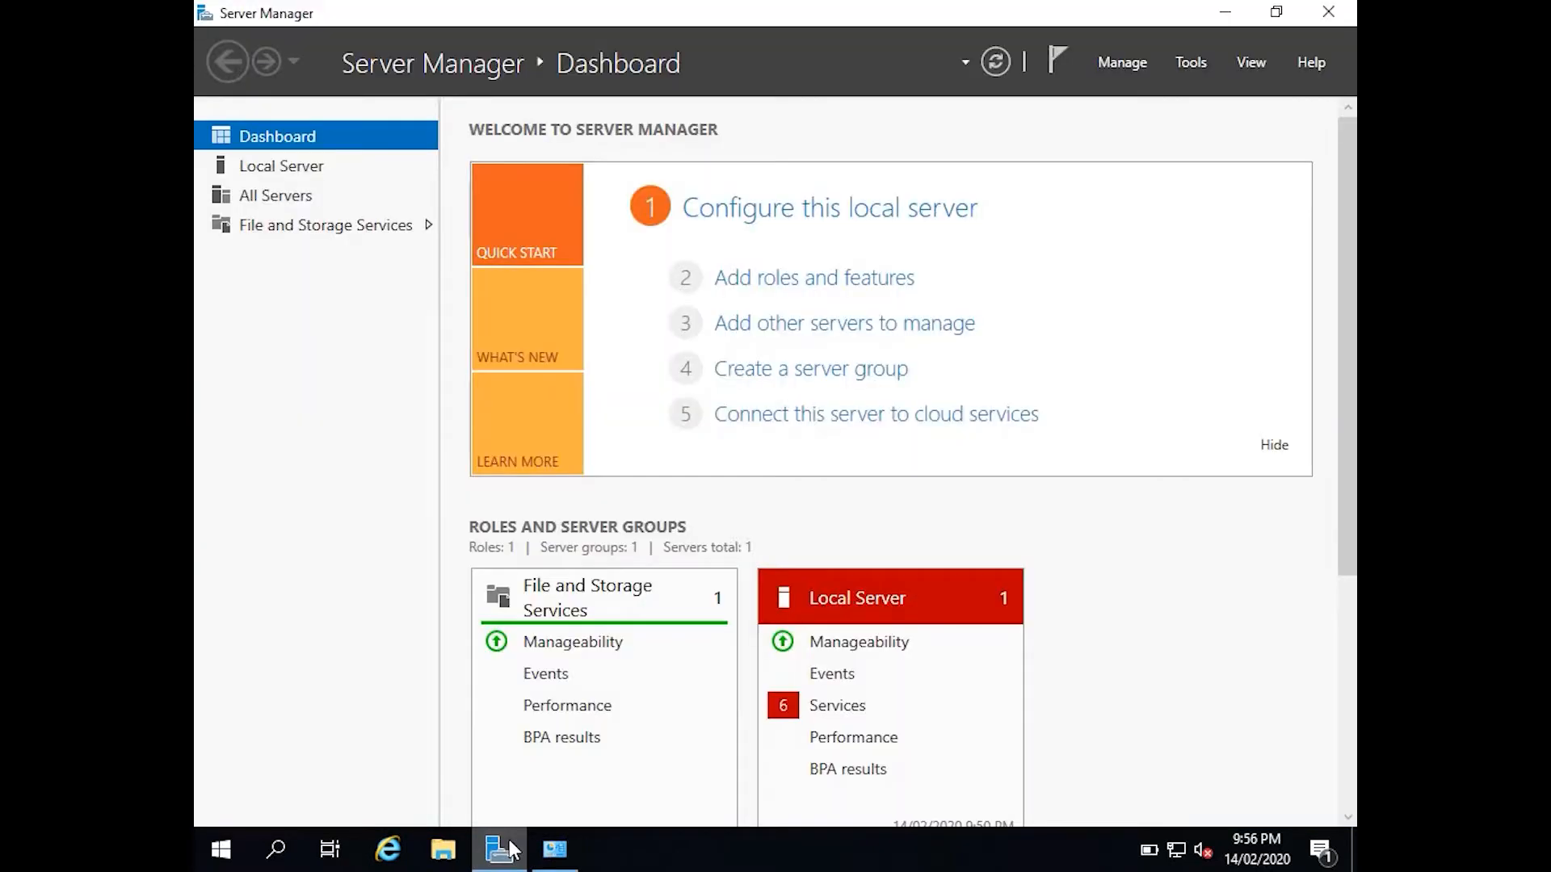
pyautogui.click(509, 842)
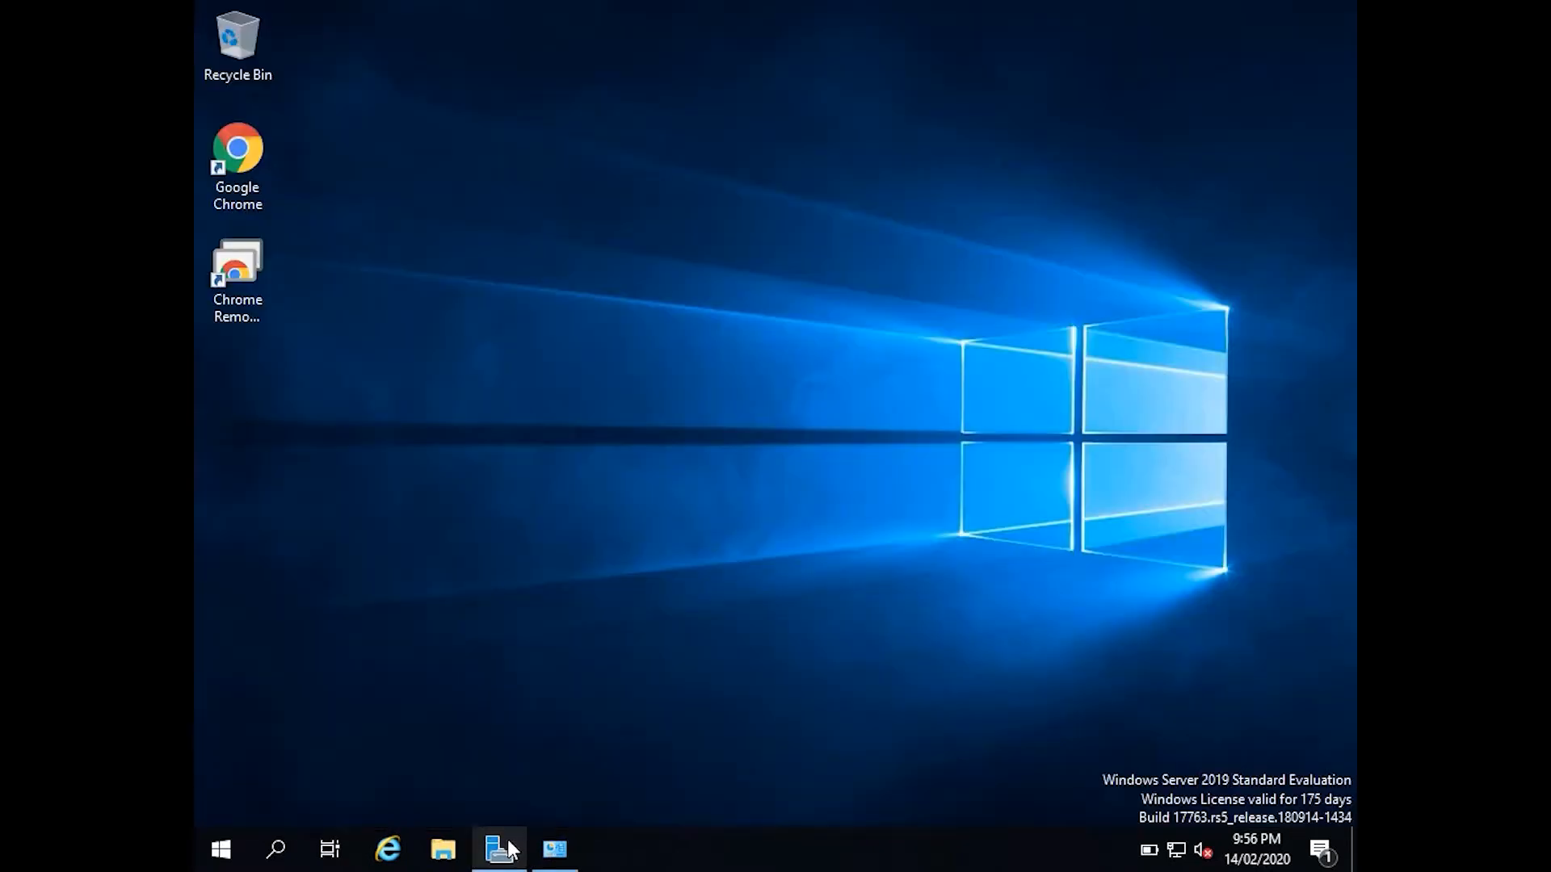
pyautogui.rightClick(216, 852)
pyautogui.click(266, 332)
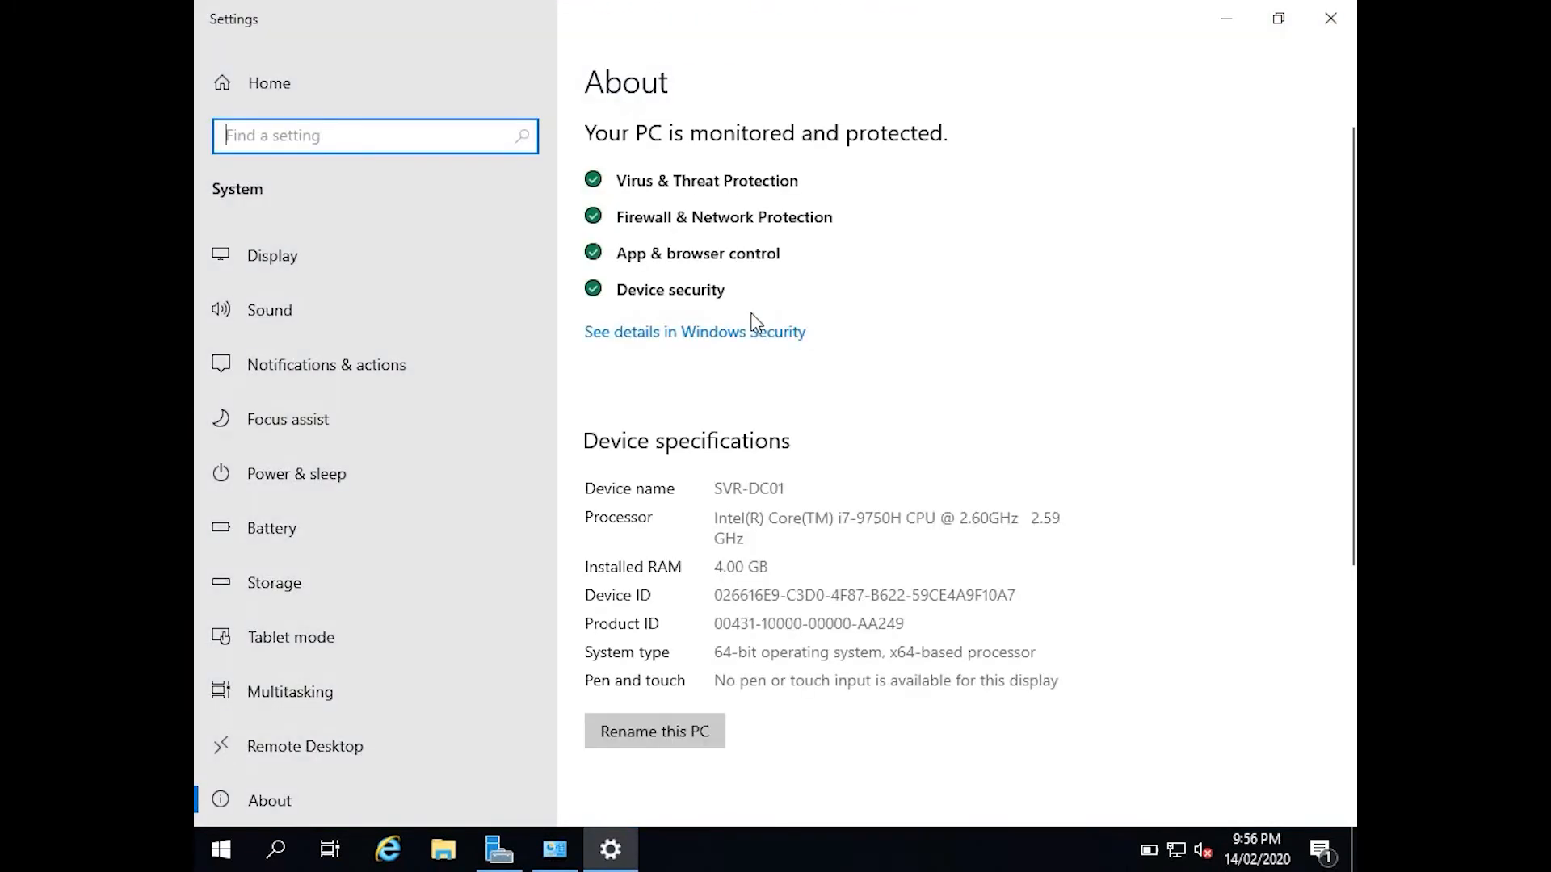
pyautogui.moveTo(717, 489); pyautogui.dragTo(788, 488)
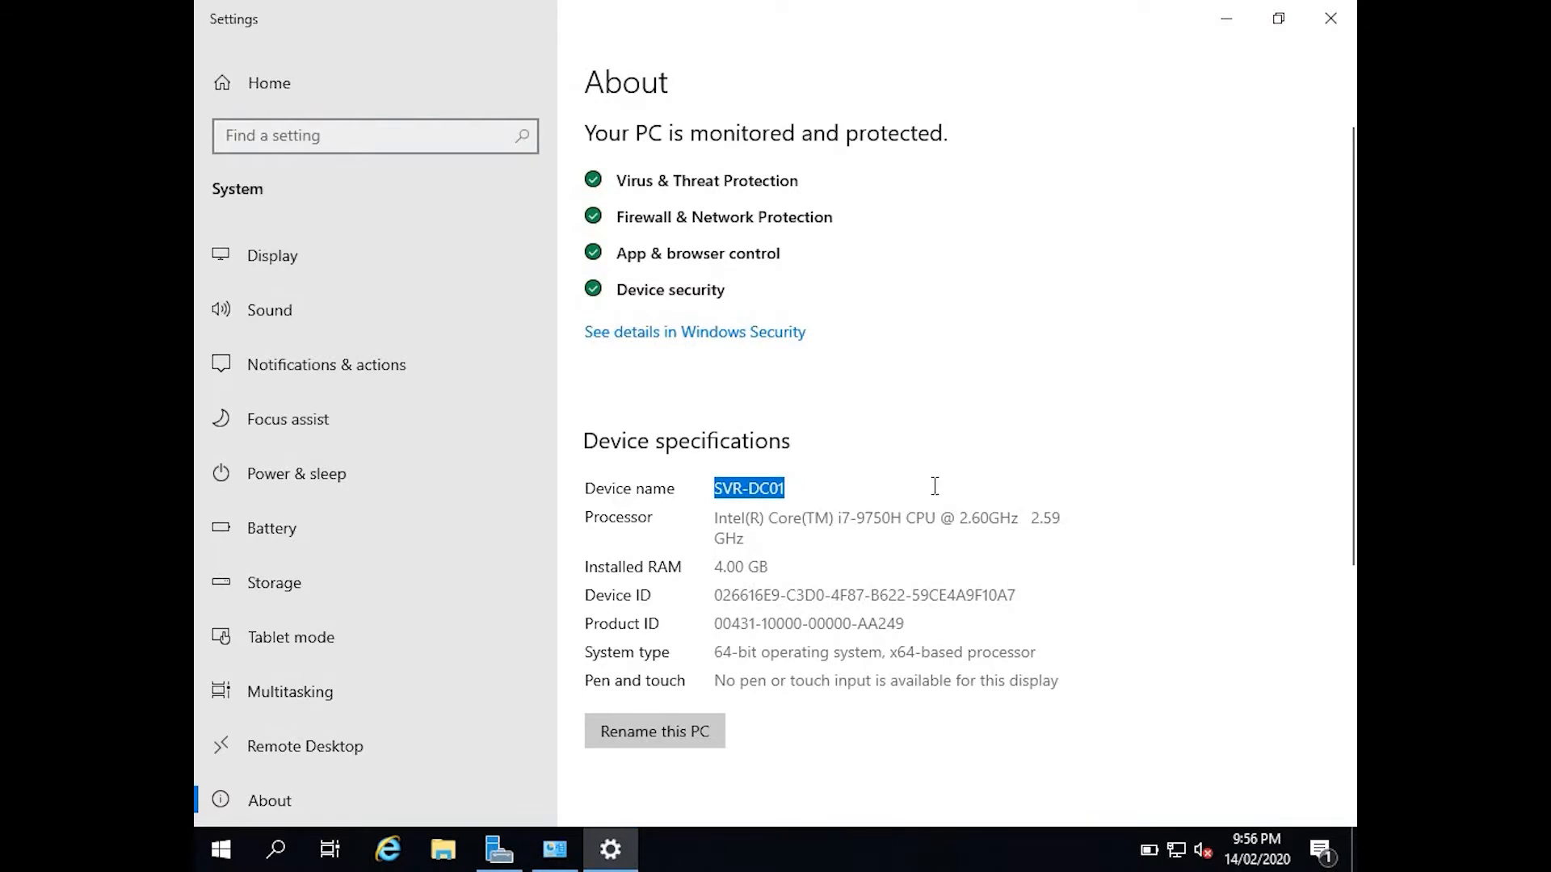
pyautogui.click(1331, 19)
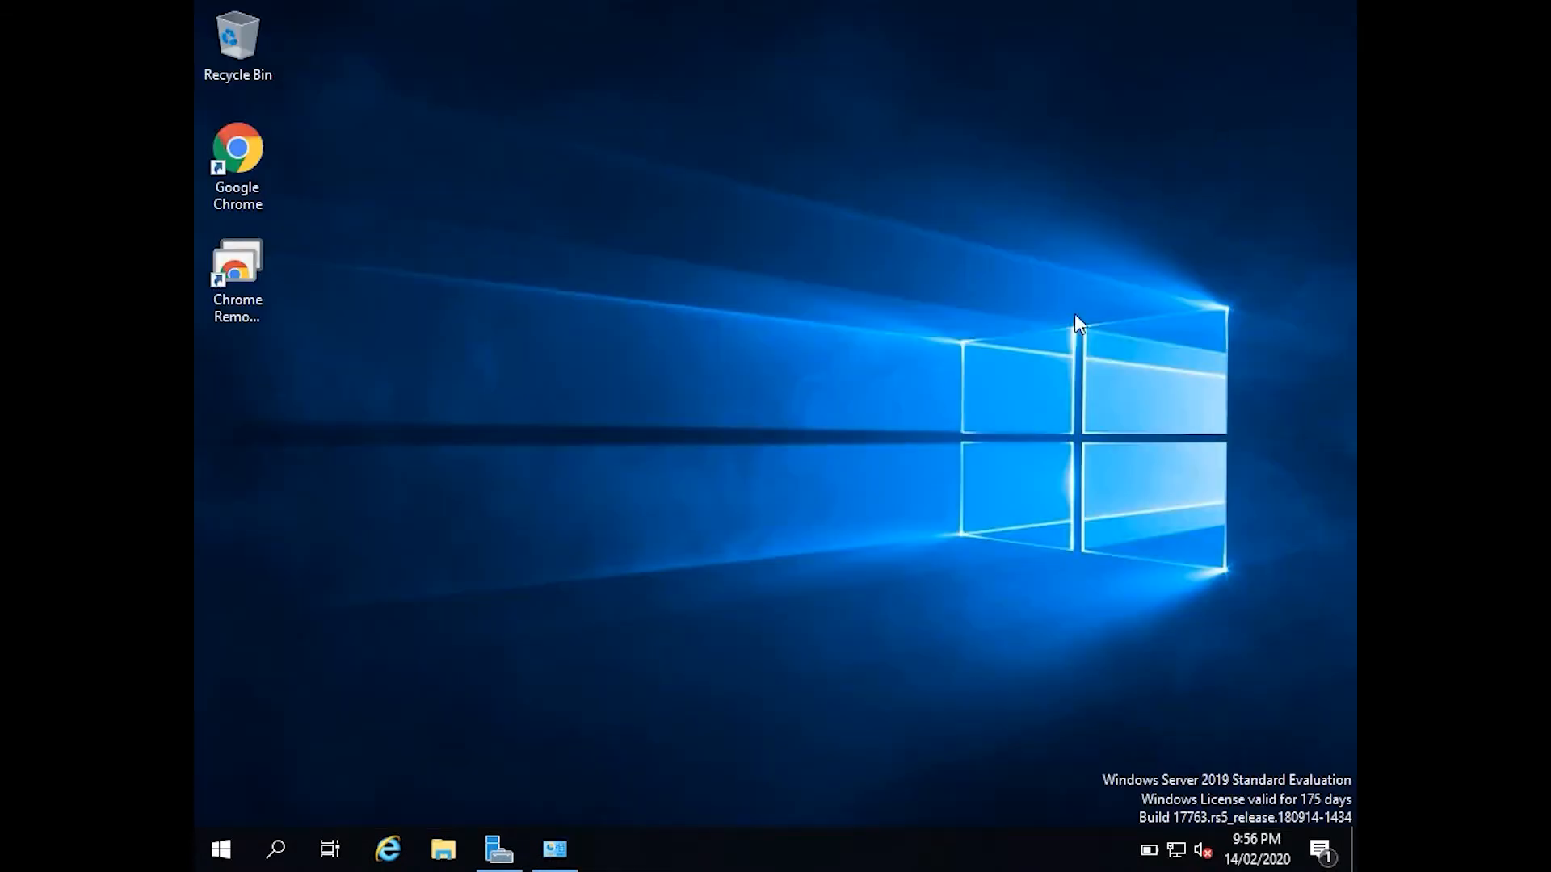
# Check the Ethernet details: static IPv4 192.168.5.50 with DNS 8.8.8.8.
pyautogui.click(554, 848)
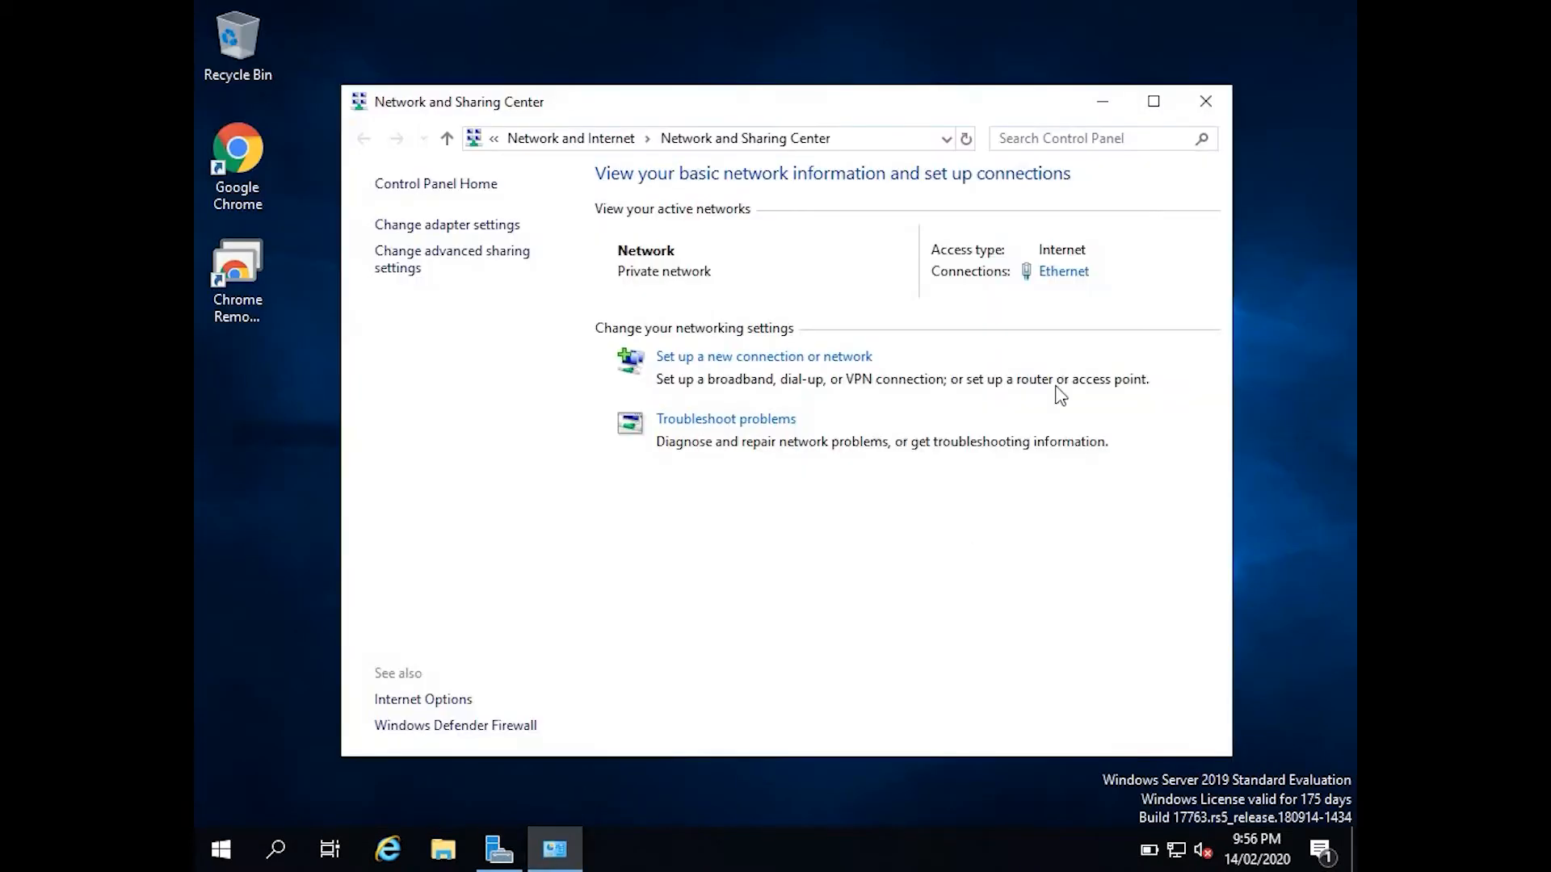
pyautogui.click(1054, 273)
pyautogui.click(653, 410)
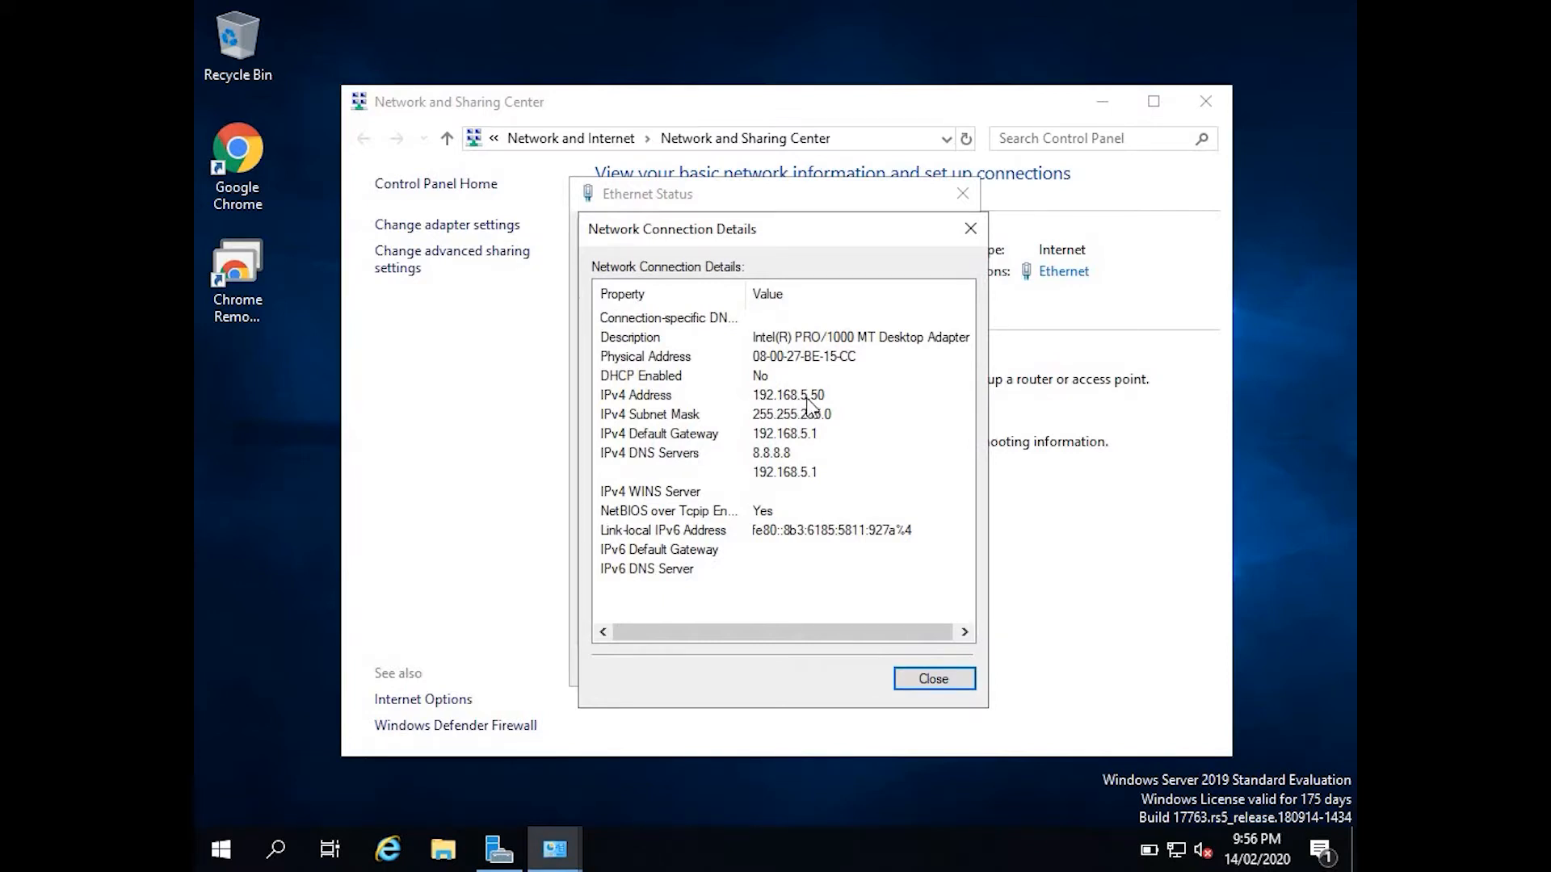
pyautogui.click(929, 679)
pyautogui.click(926, 664)
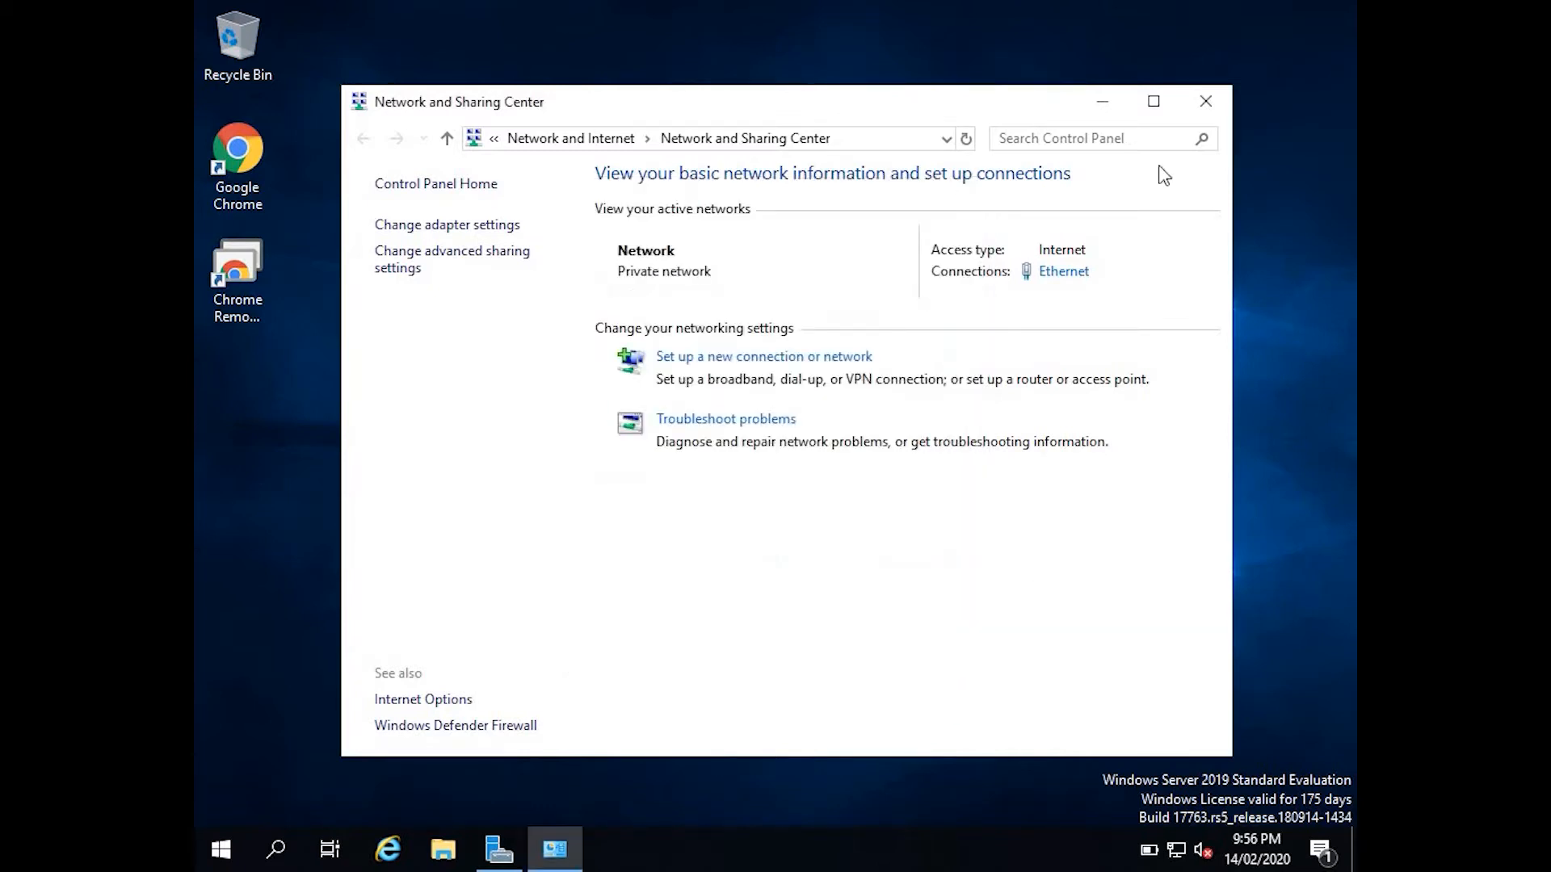
pyautogui.click(1204, 102)
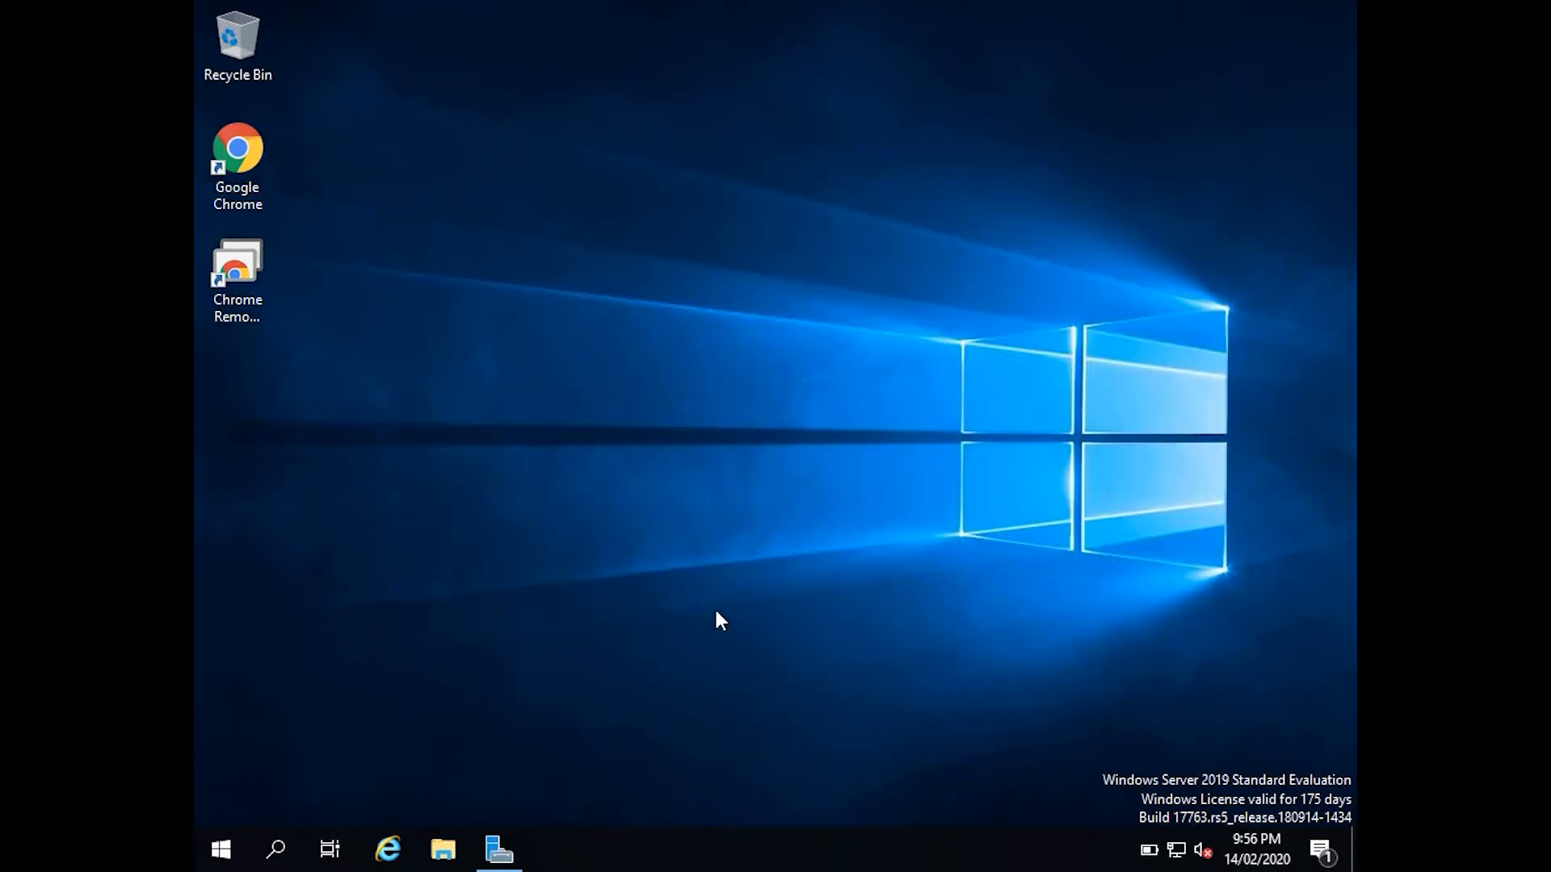
# Launch Add Roles and Features with a role-based installation, reaching the SVR-DC01 destination page.
pyautogui.click(499, 849)
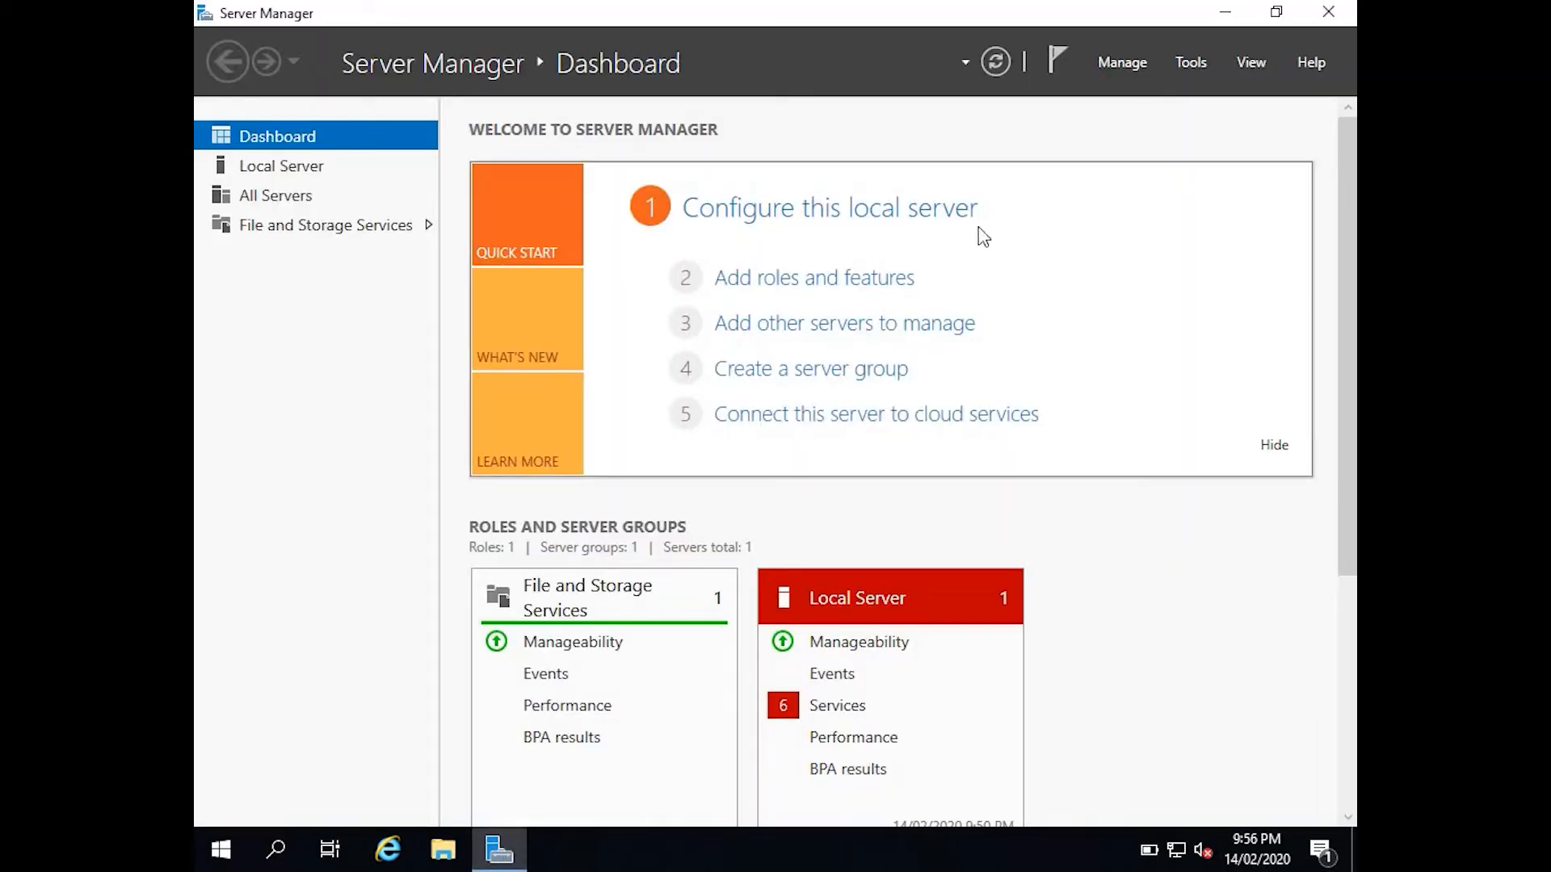
pyautogui.click(1132, 65)
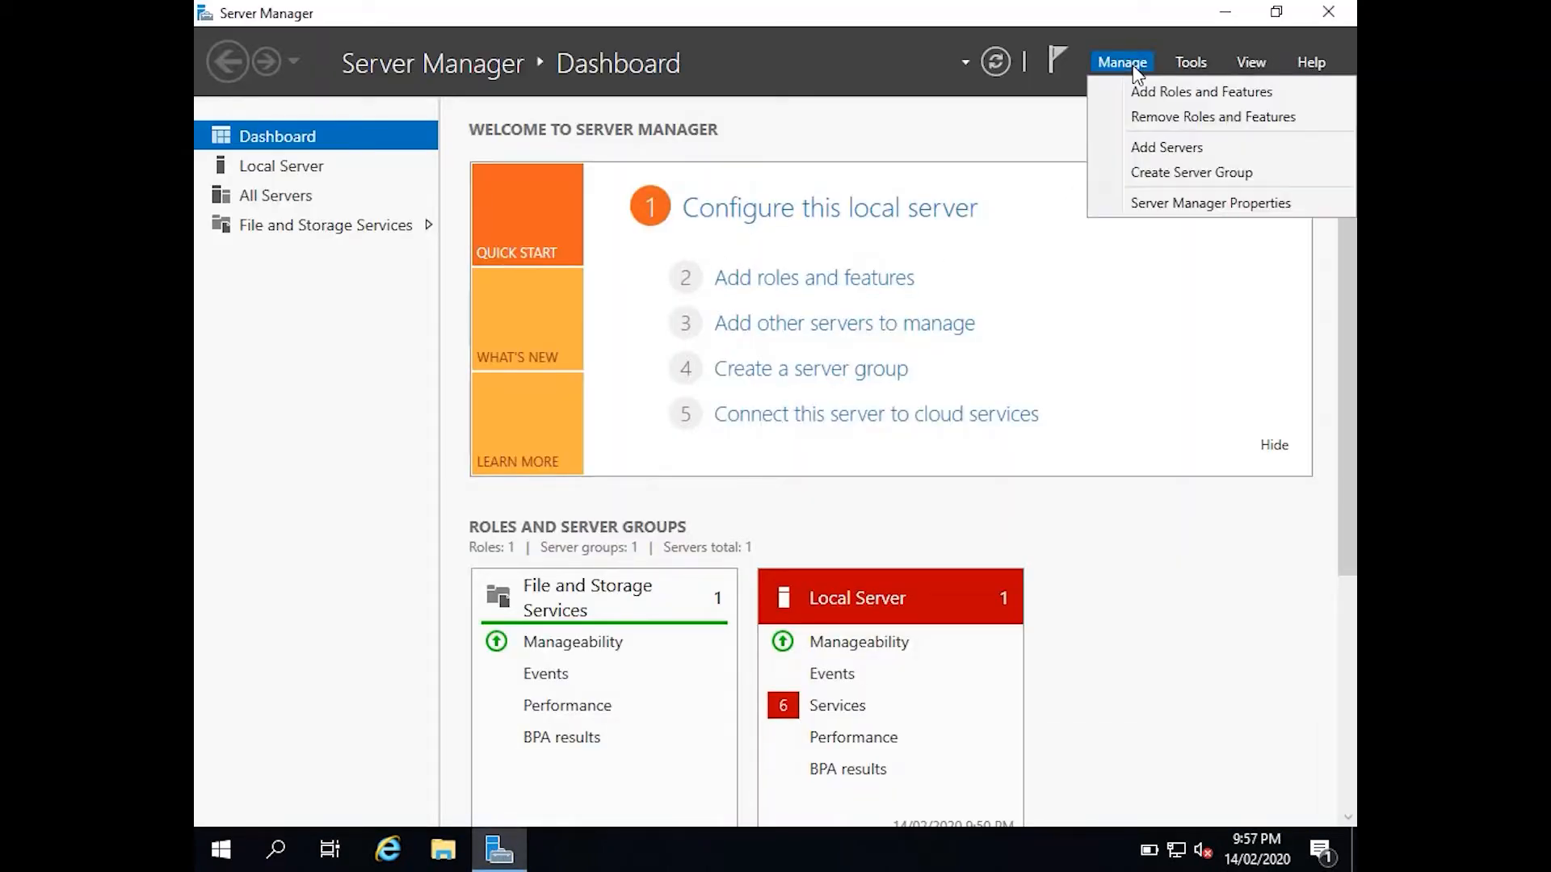
pyautogui.click(1145, 96)
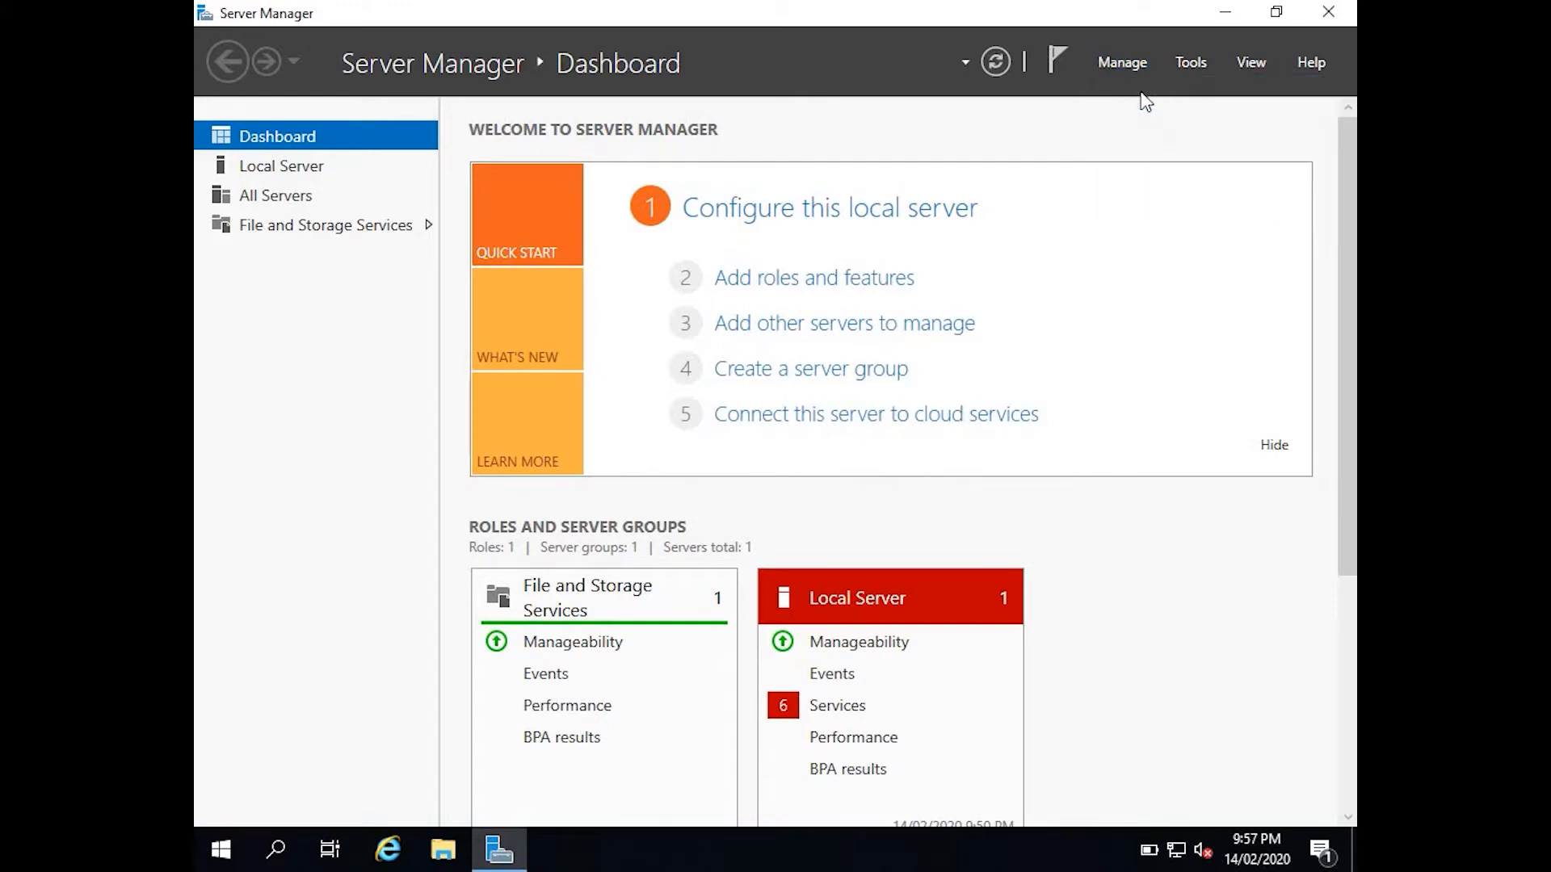
pyautogui.click(926, 731)
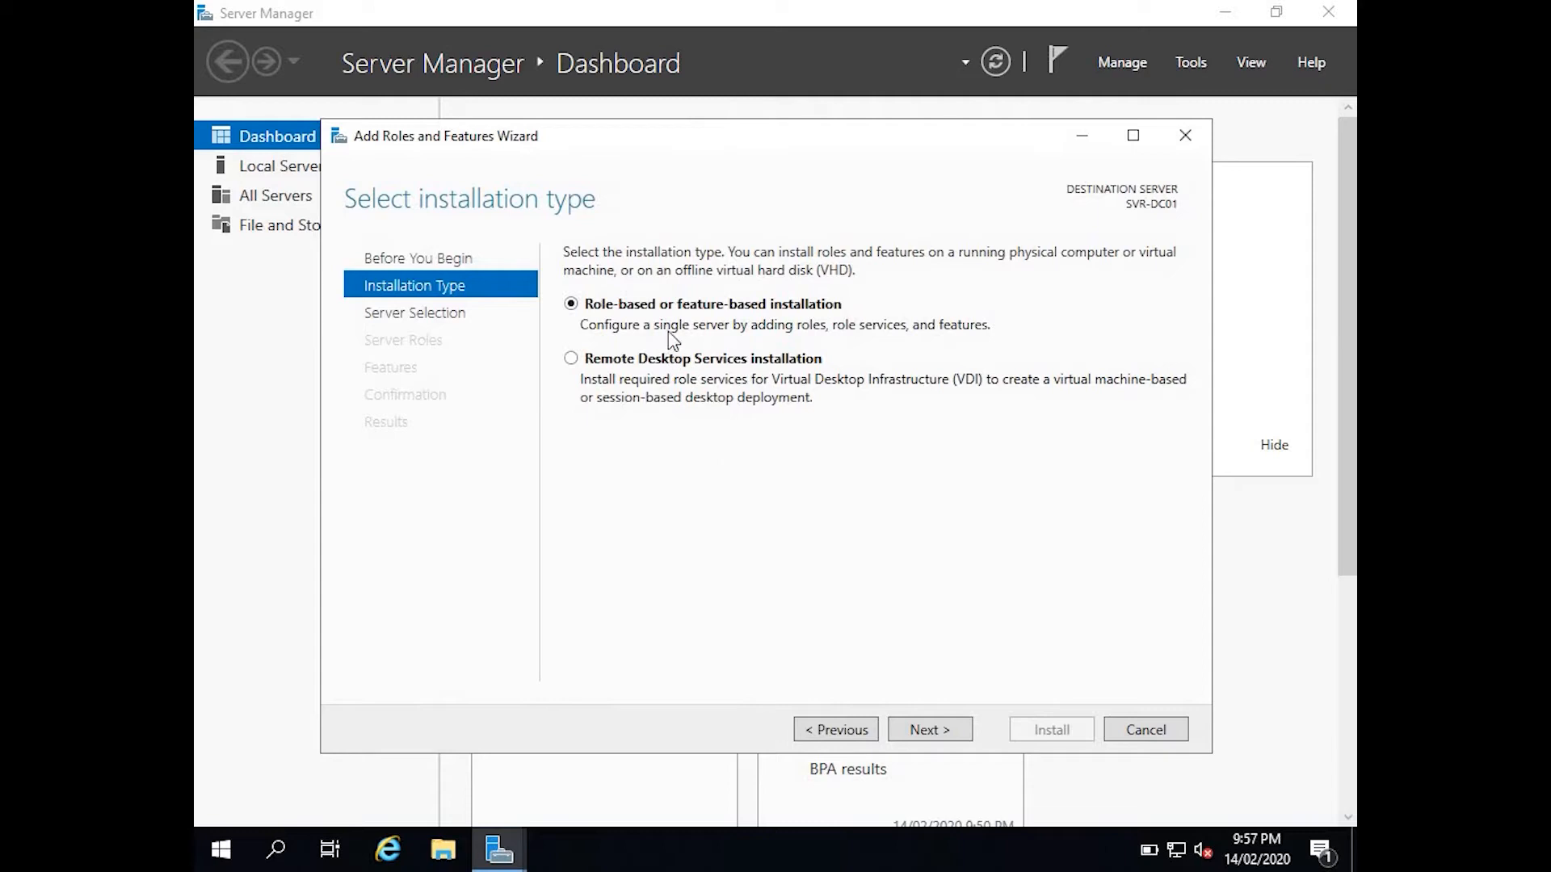
pyautogui.click(917, 727)
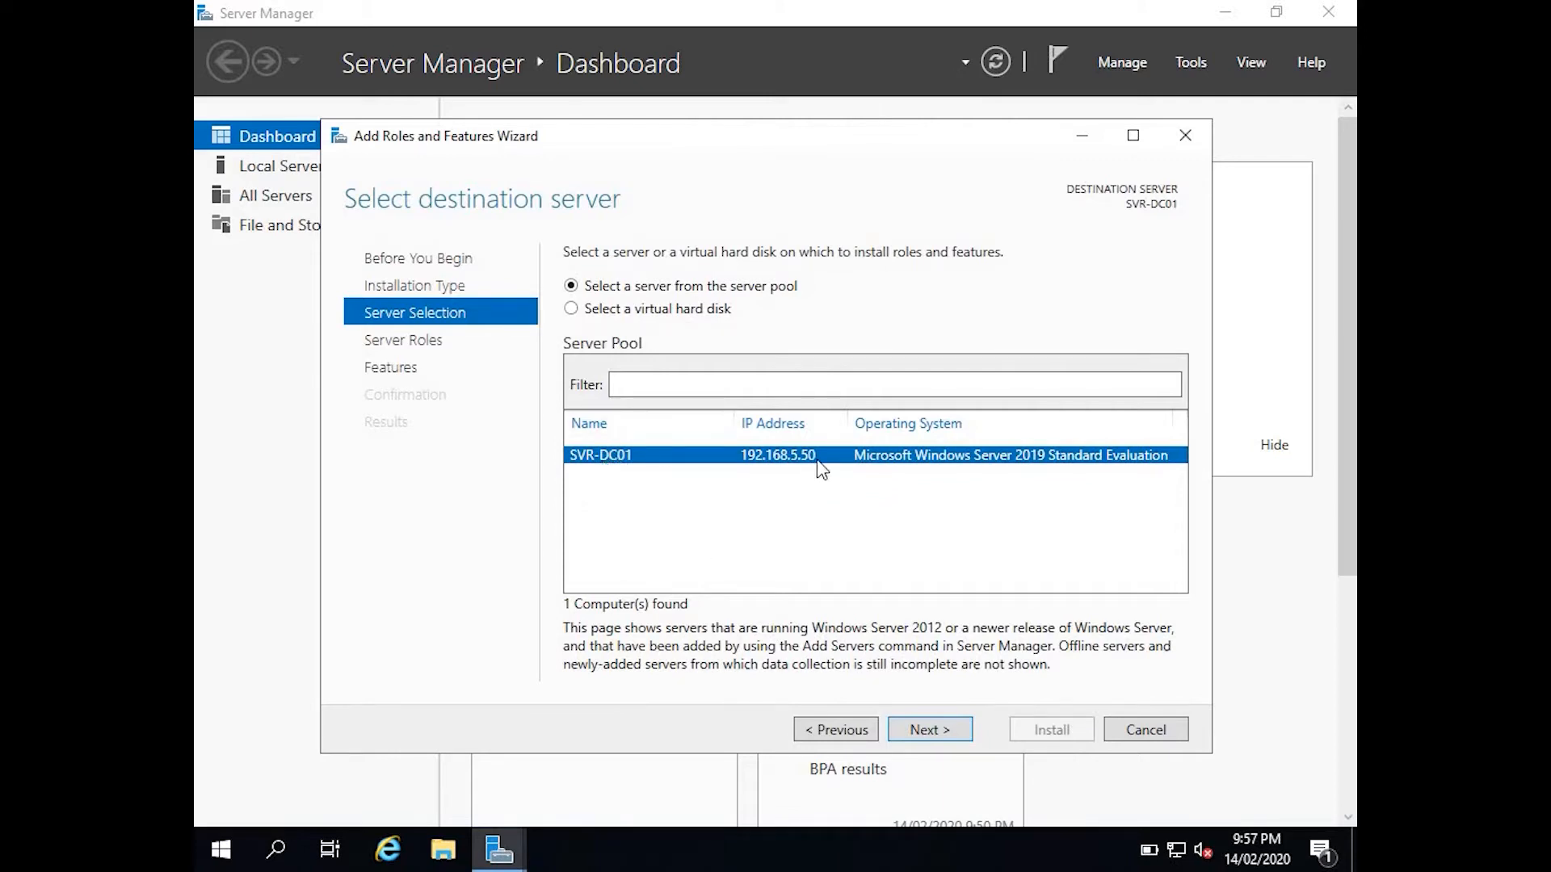
# On SVR-DC01, add Active Directory Domain Services and DNS Server with required features.
pyautogui.click(929, 730)
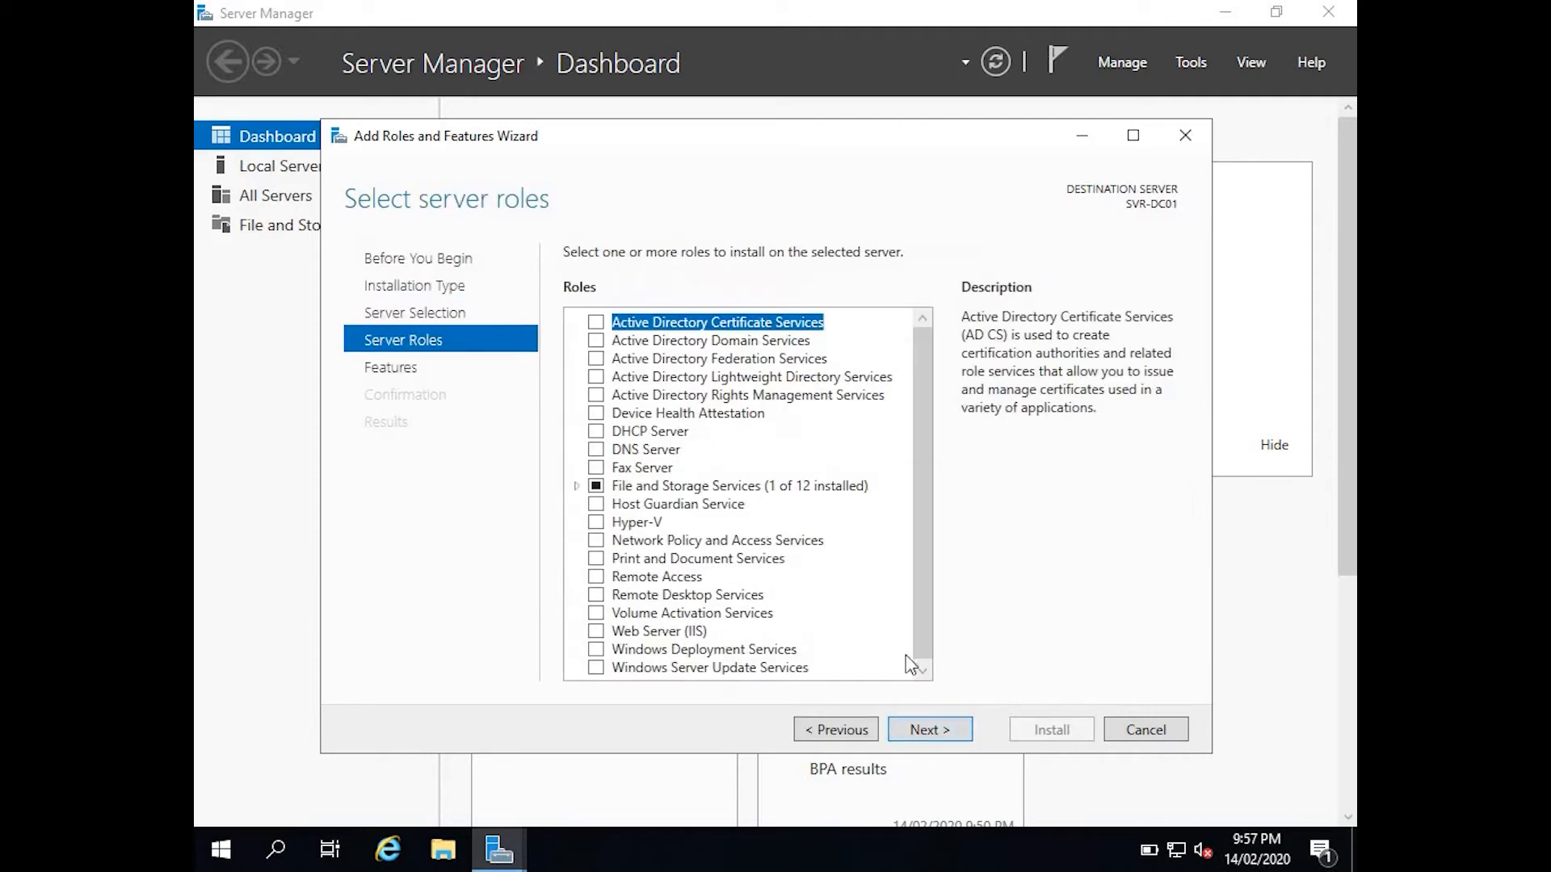
pyautogui.click(597, 342)
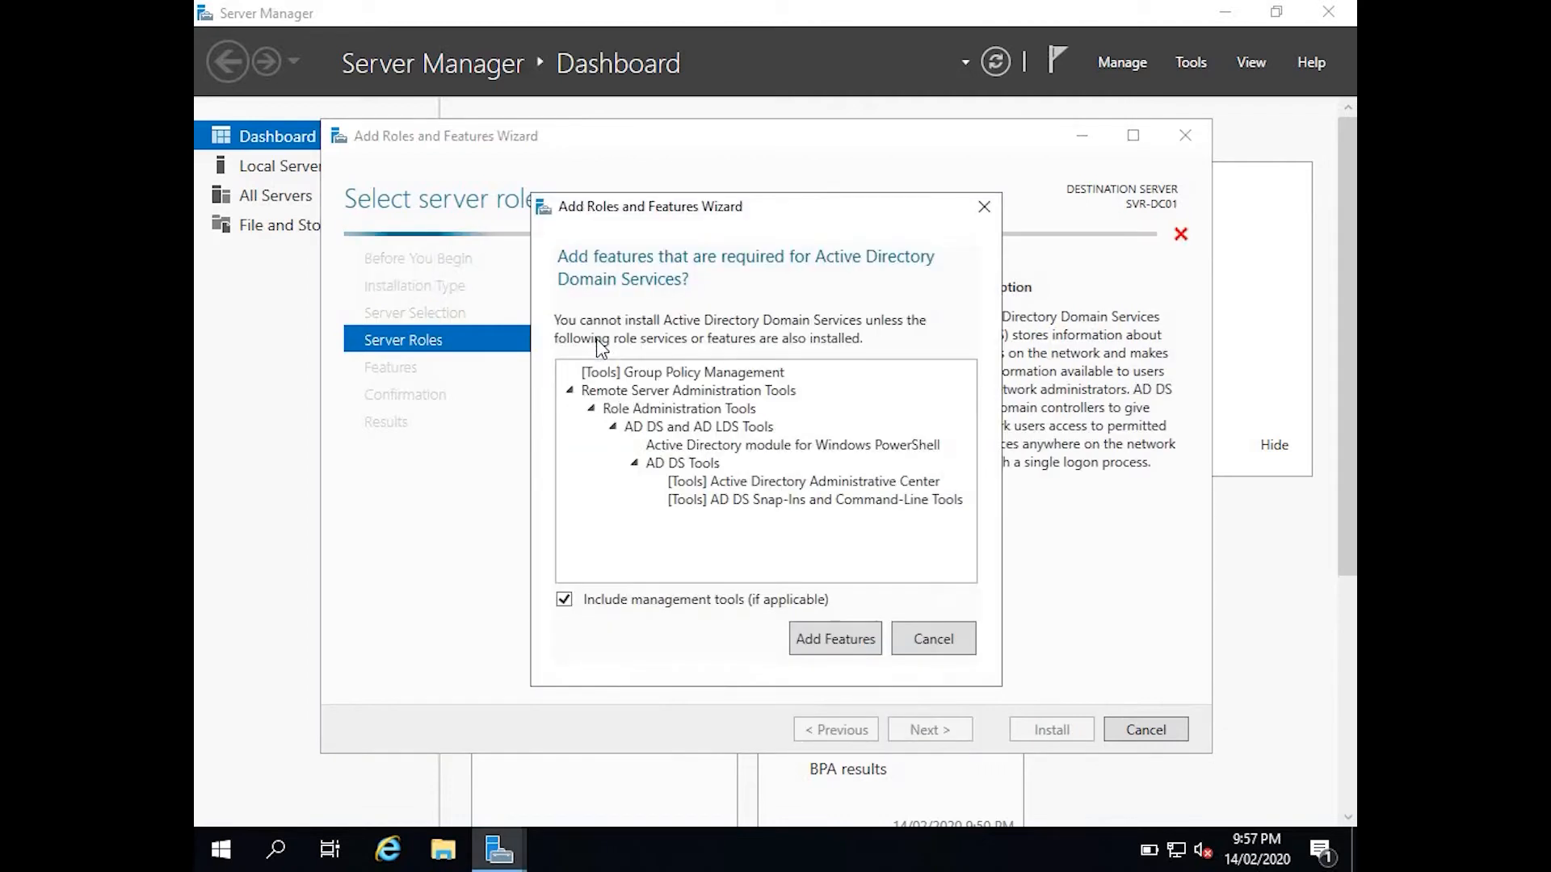
pyautogui.click(836, 641)
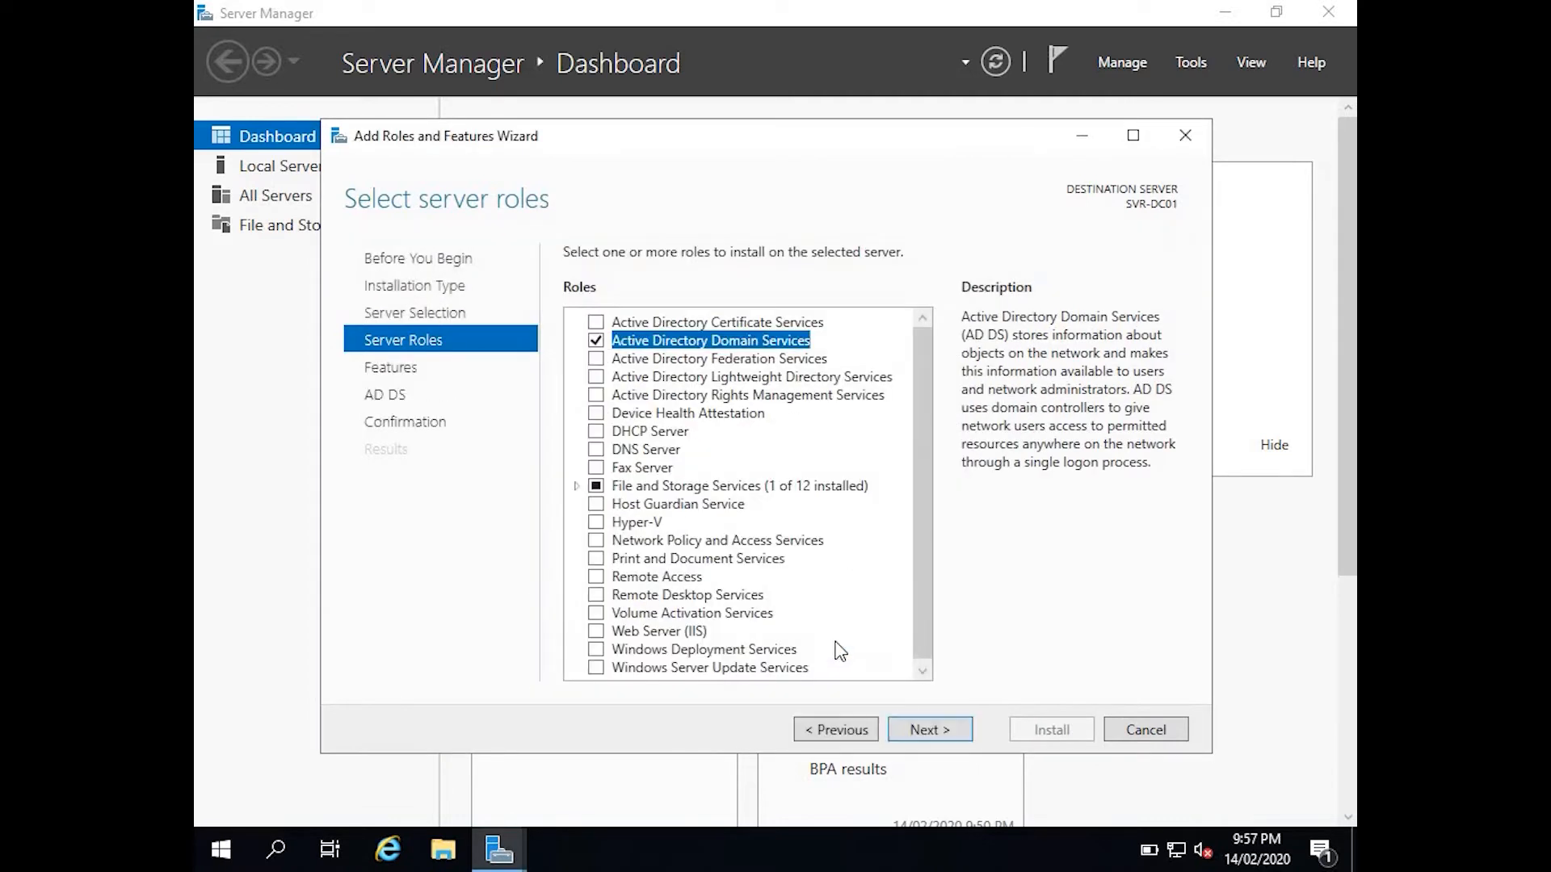
pyautogui.click(597, 449)
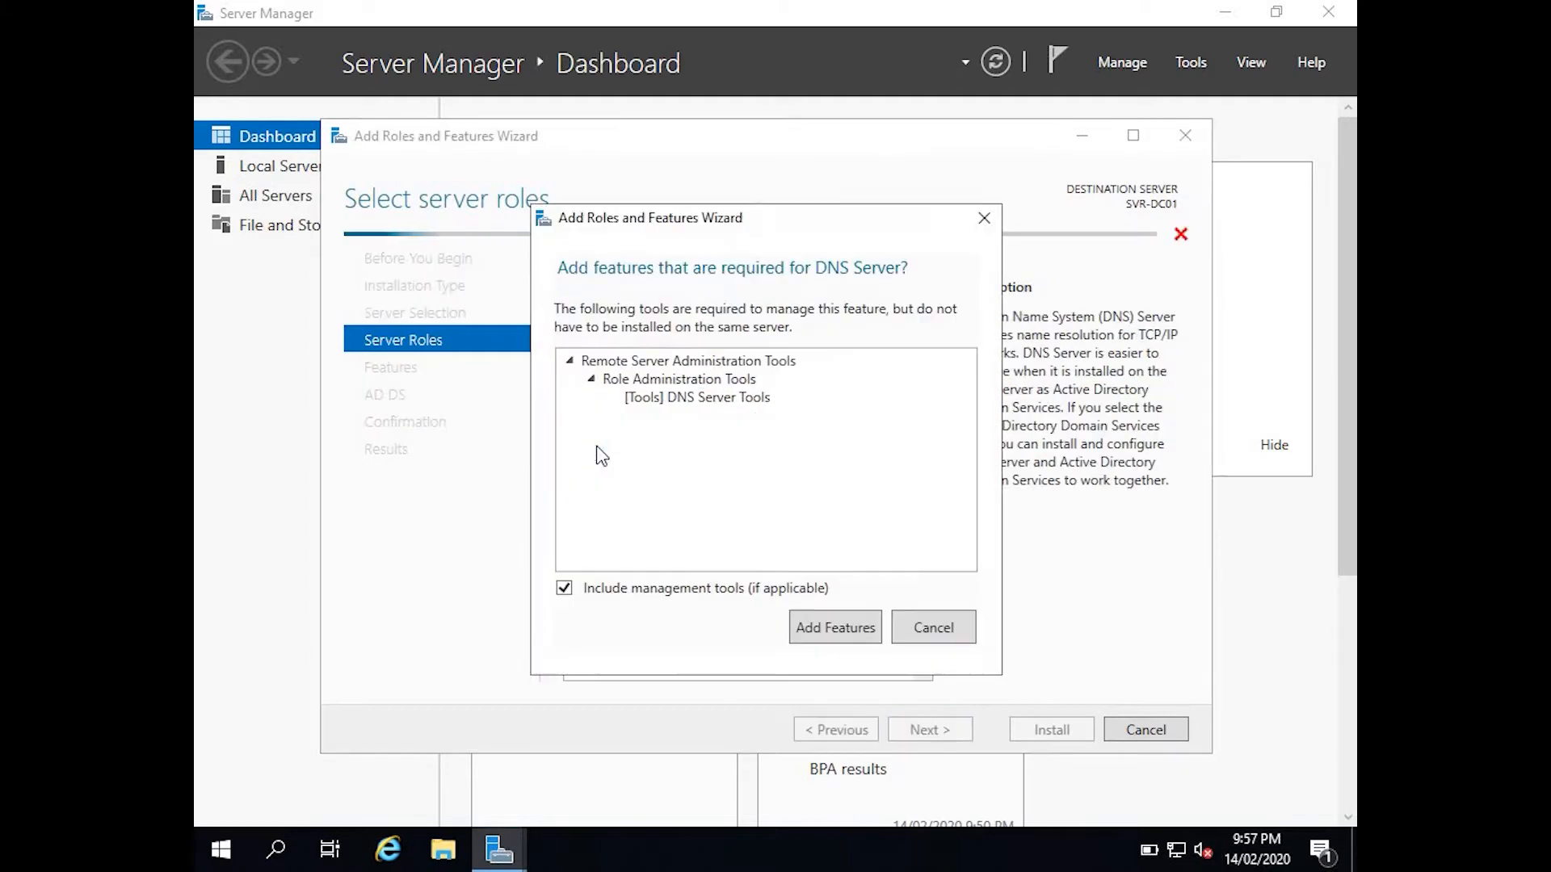
pyautogui.click(826, 627)
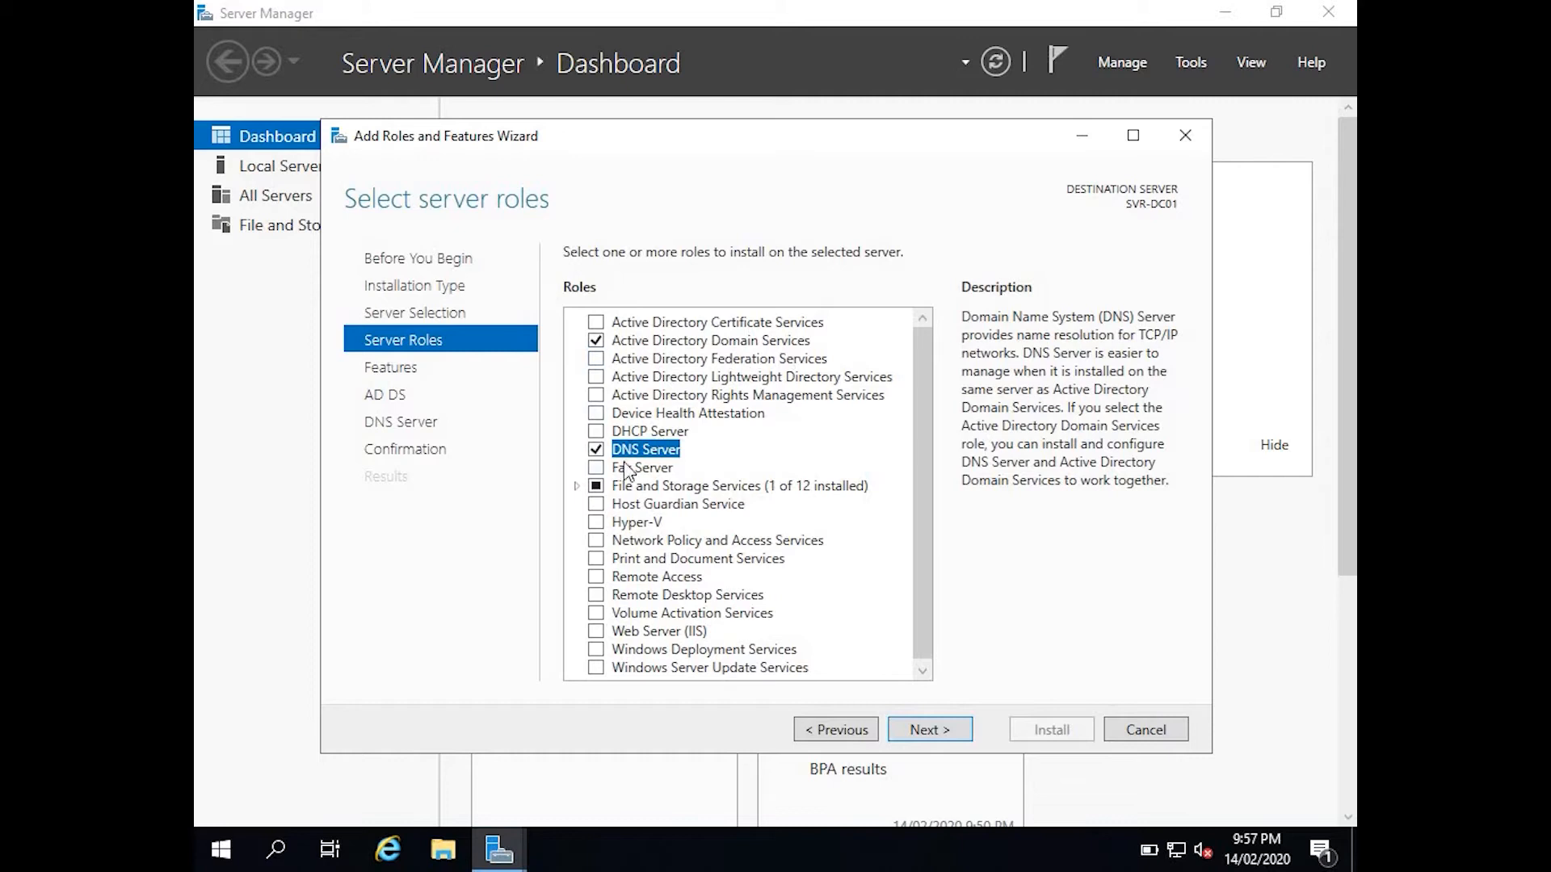
pyautogui.click(914, 724)
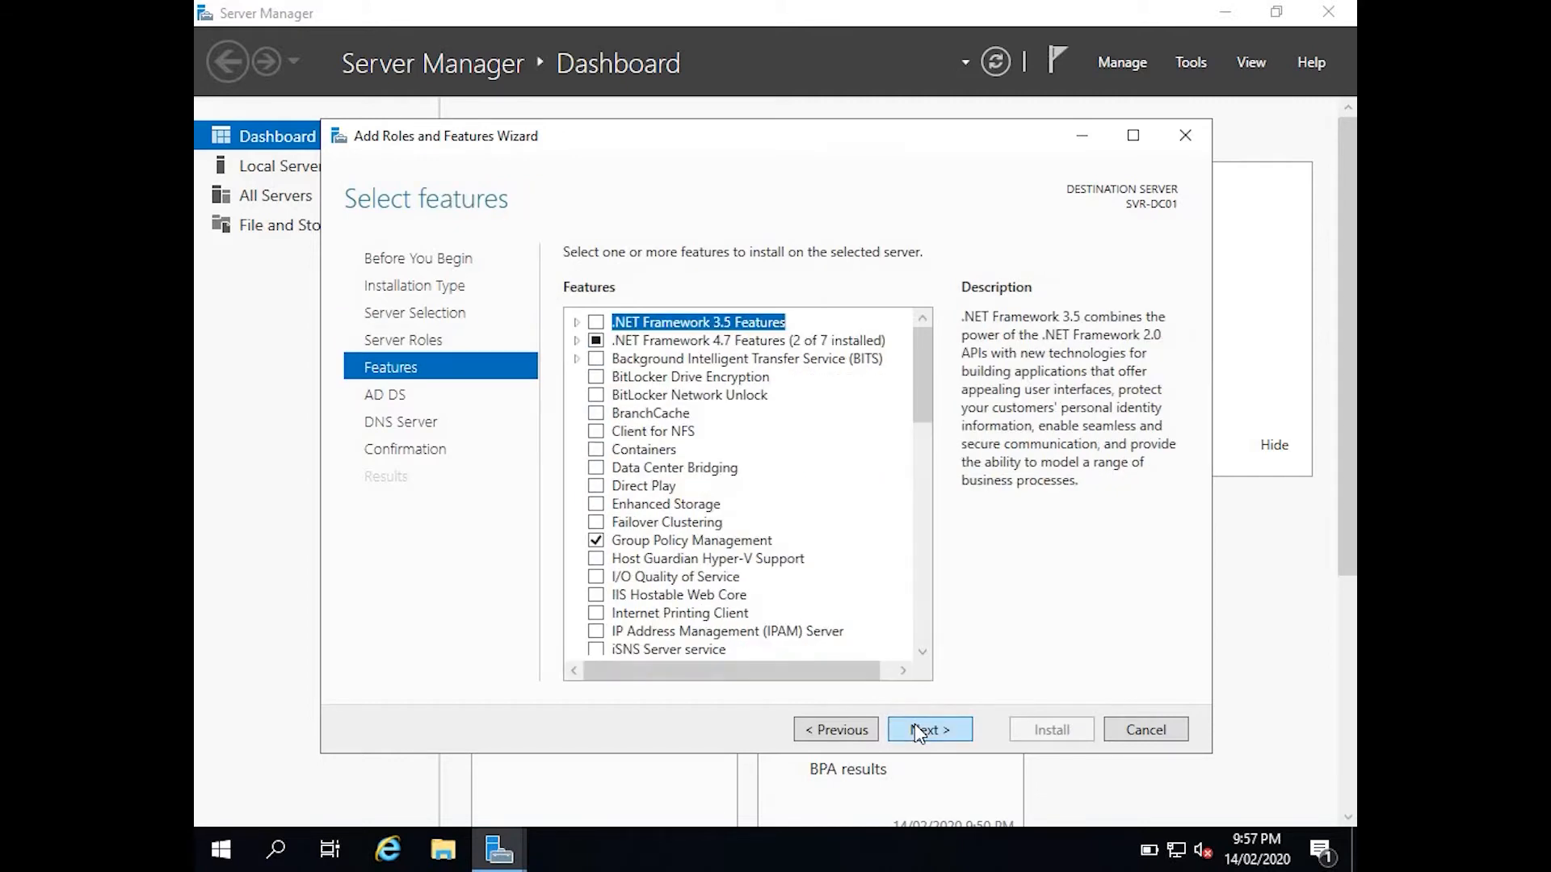
pyautogui.click(914, 724)
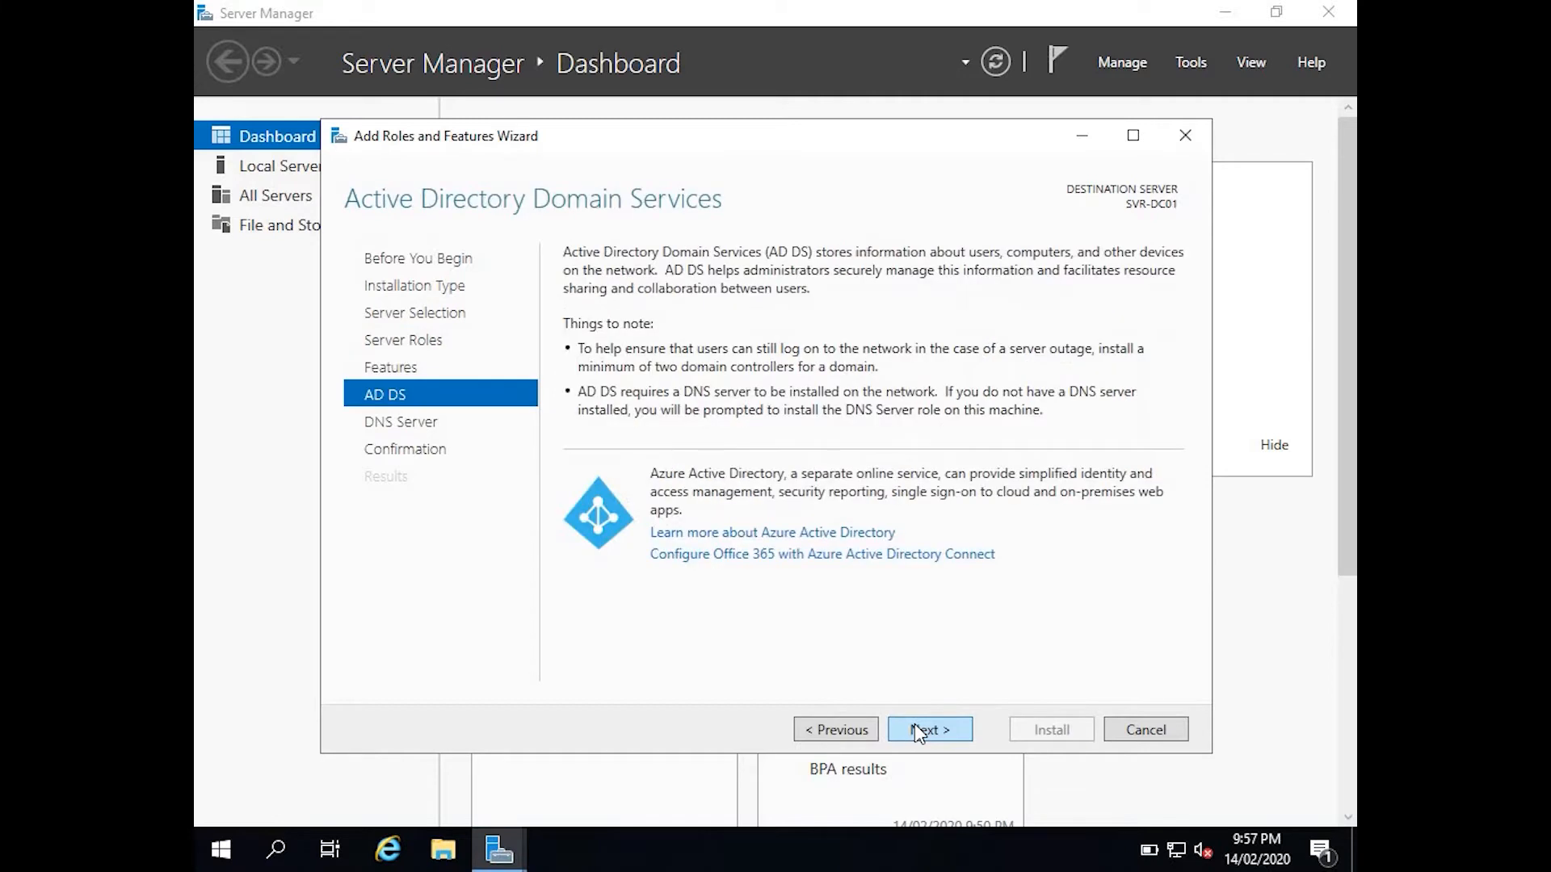
pyautogui.click(914, 724)
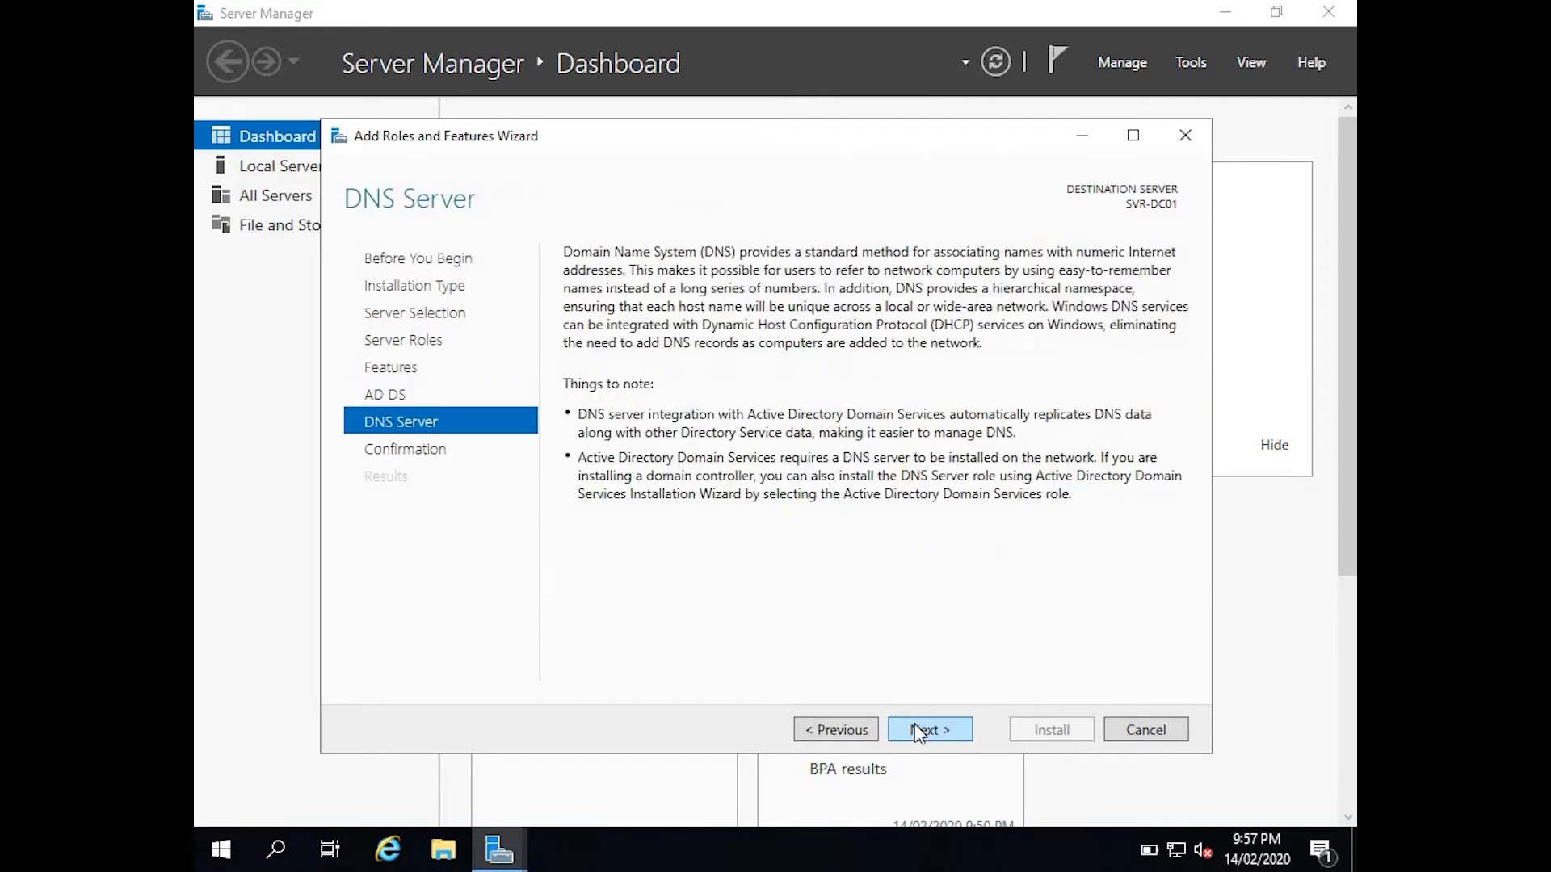
# Install the AD DS and DNS Server roles and close the finished wizard.
pyautogui.click(915, 726)
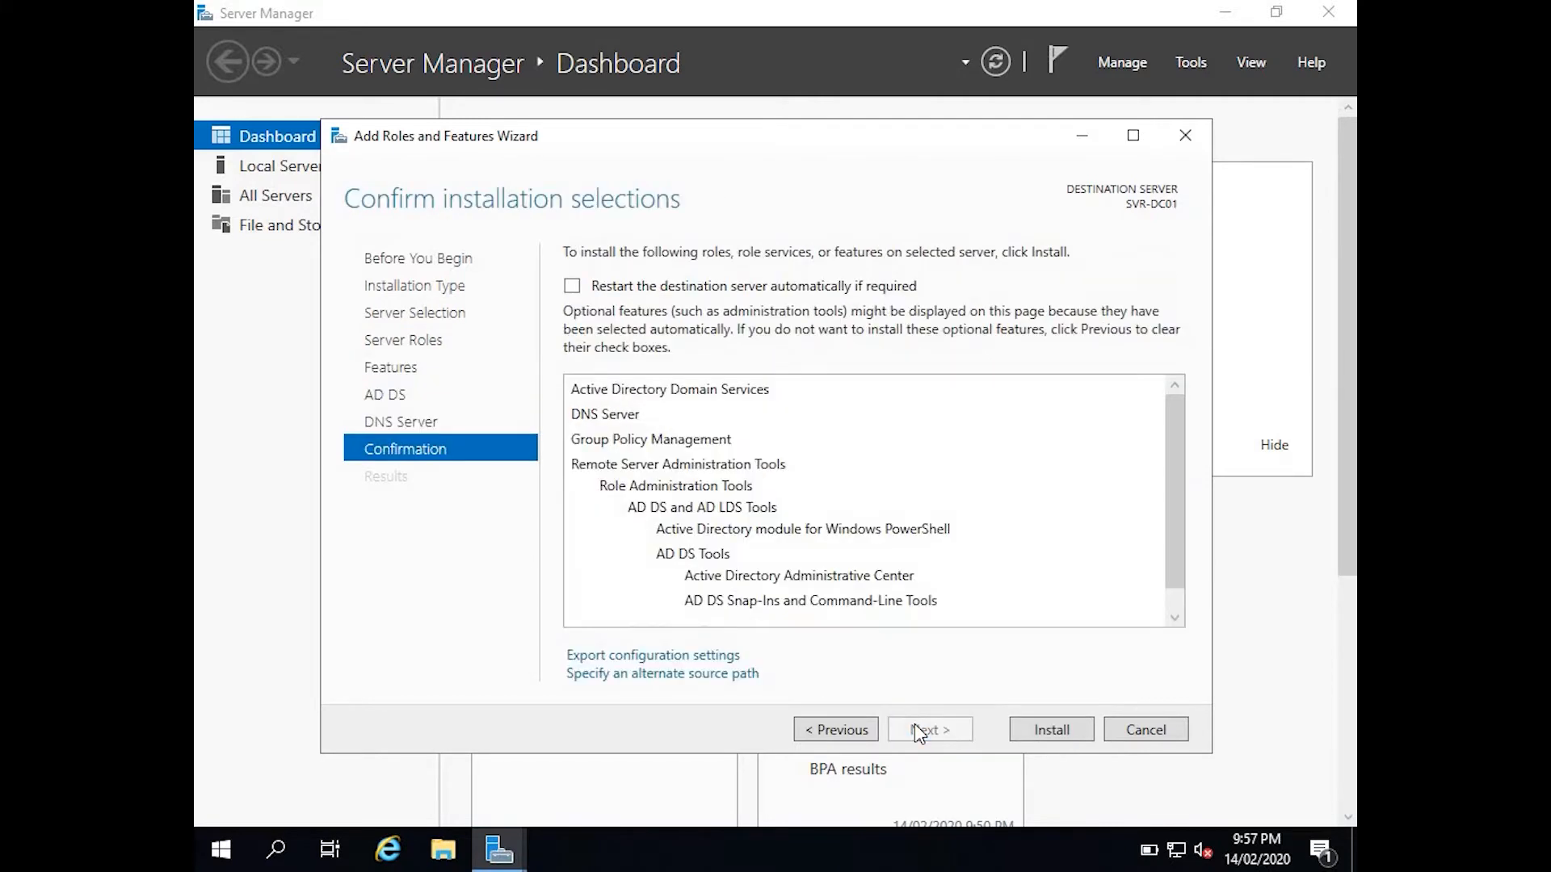
pyautogui.click(1051, 731)
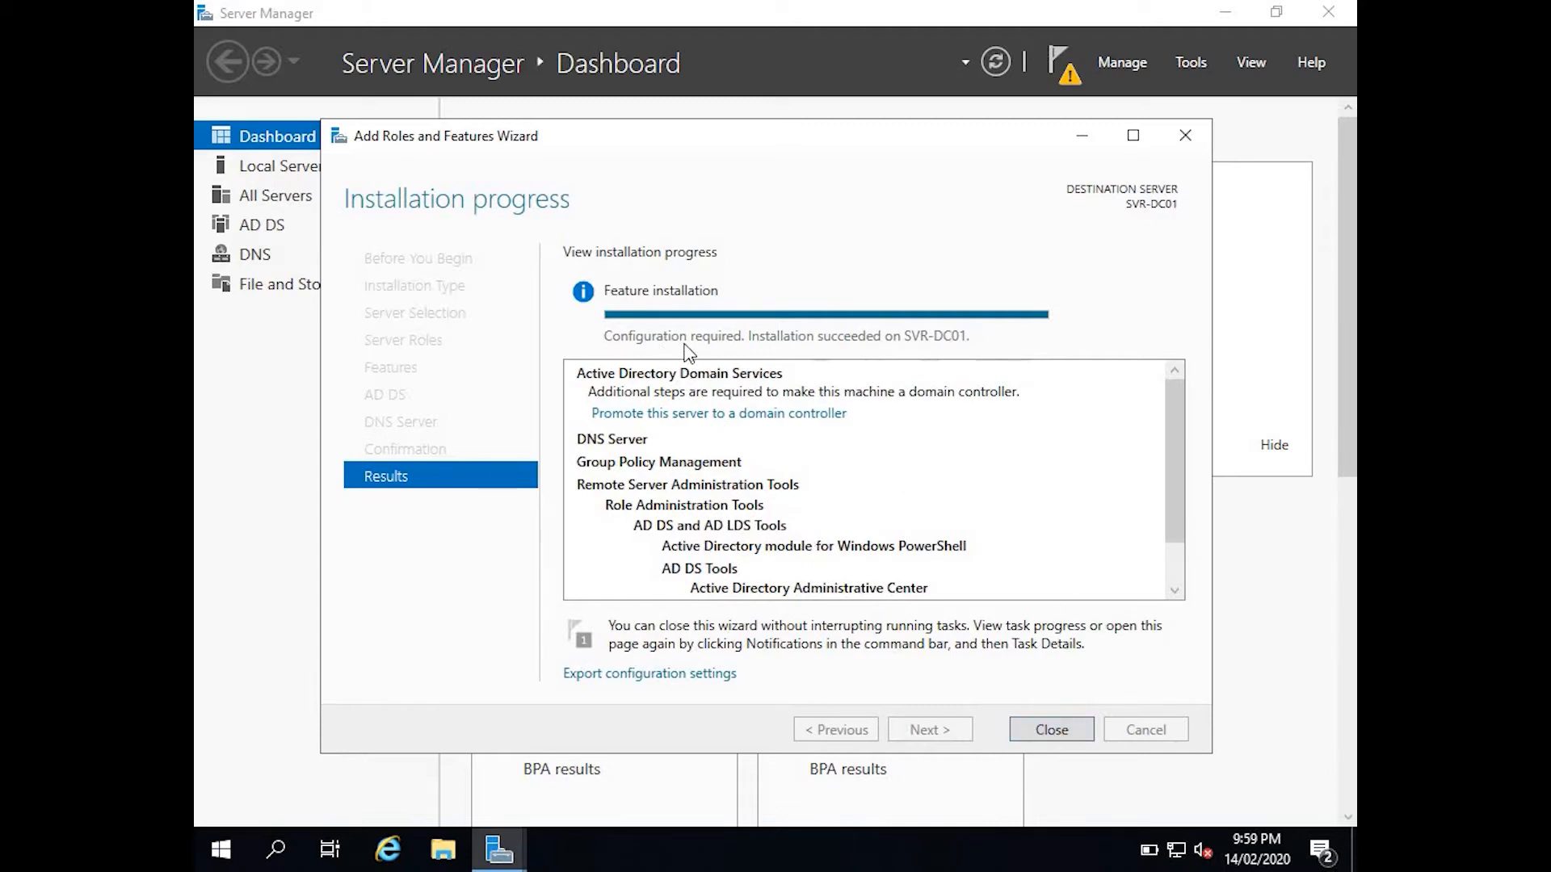
pyautogui.click(1049, 731)
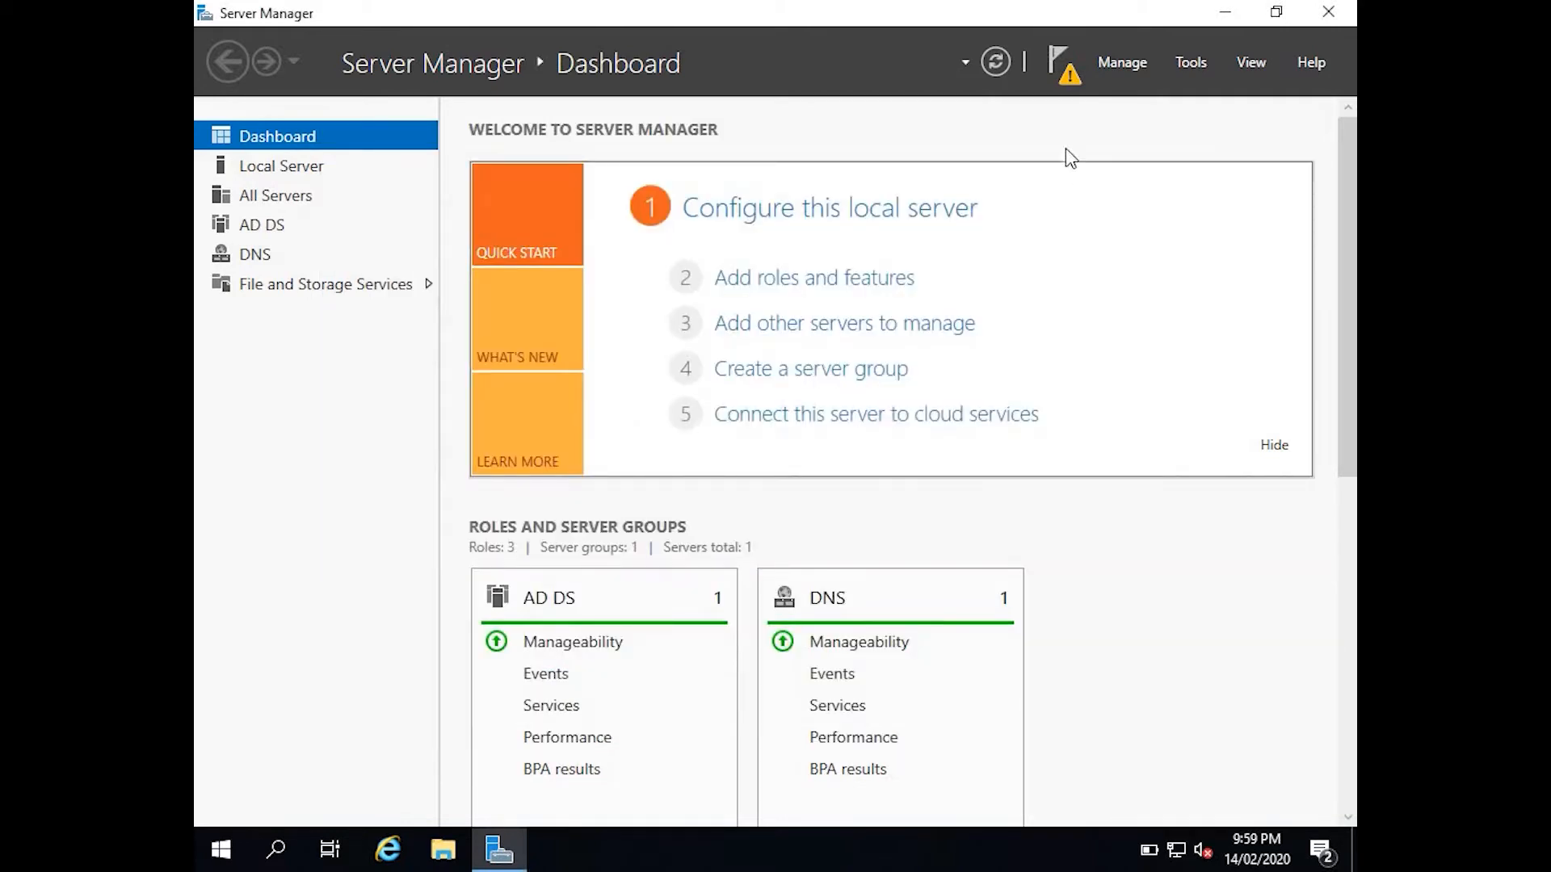
# From the notification flag, choose 'Promote this server to a domain controller'.
pyautogui.click(1070, 84)
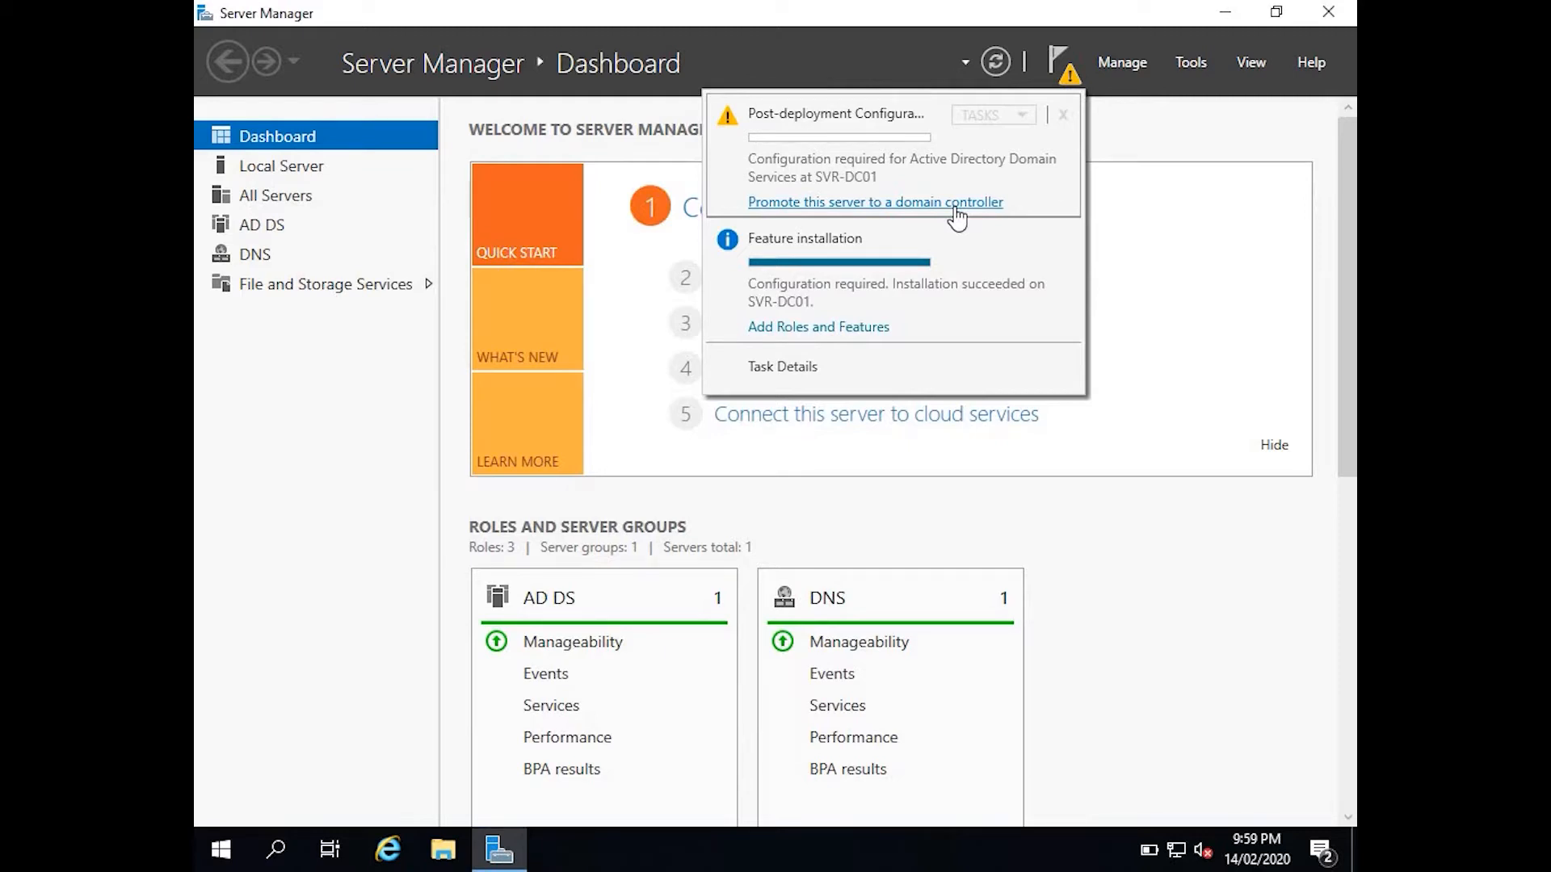
pyautogui.click(919, 204)
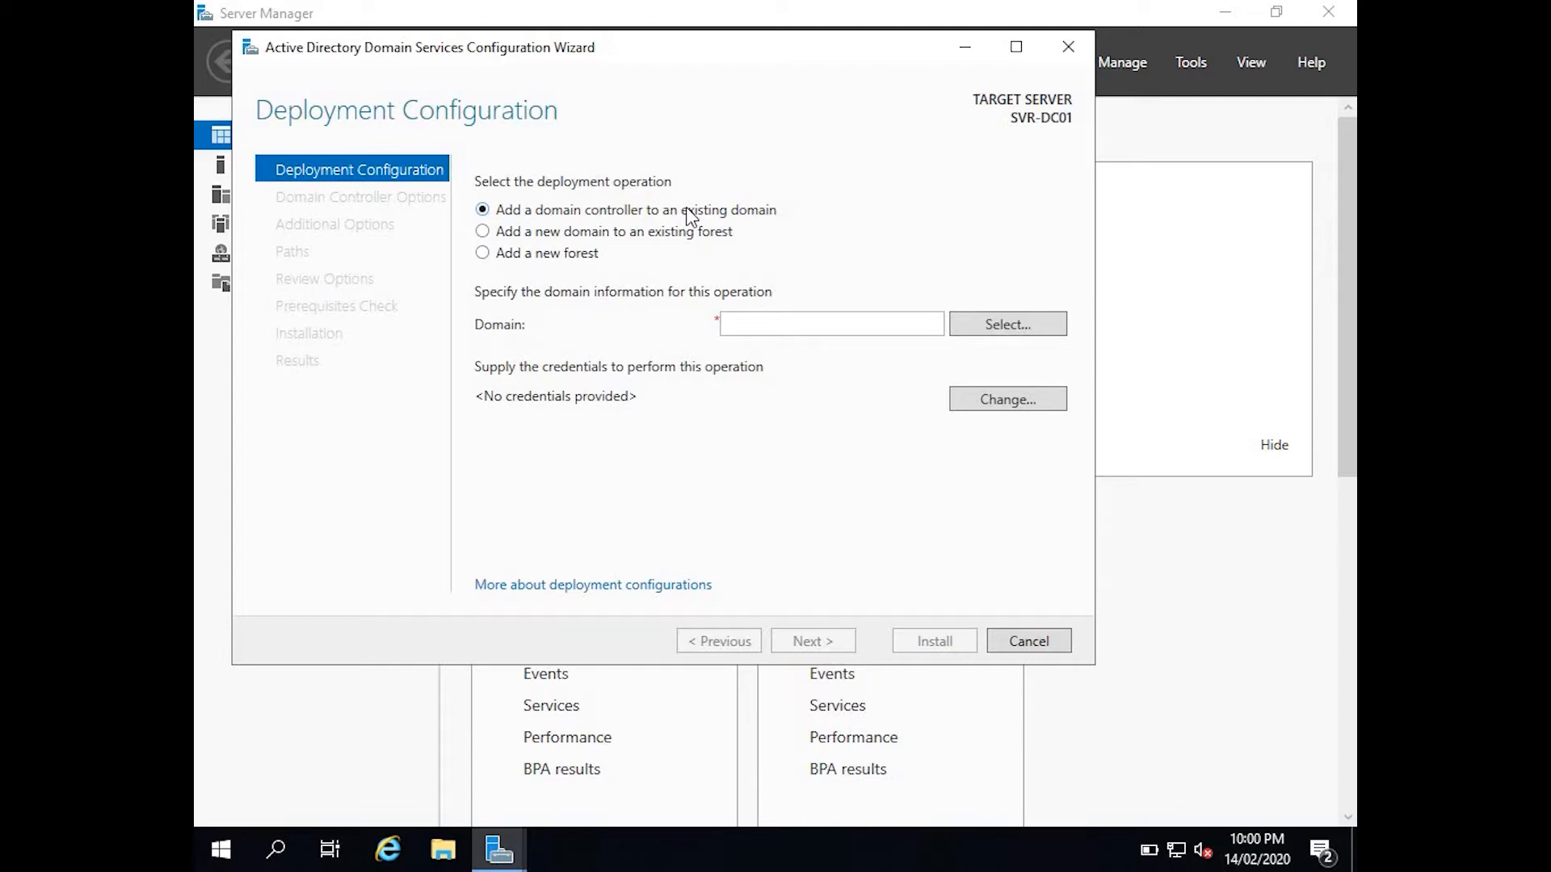
# Choose 'Add a new forest' with root domain name techwithhash.com.
pyautogui.click(606, 234)
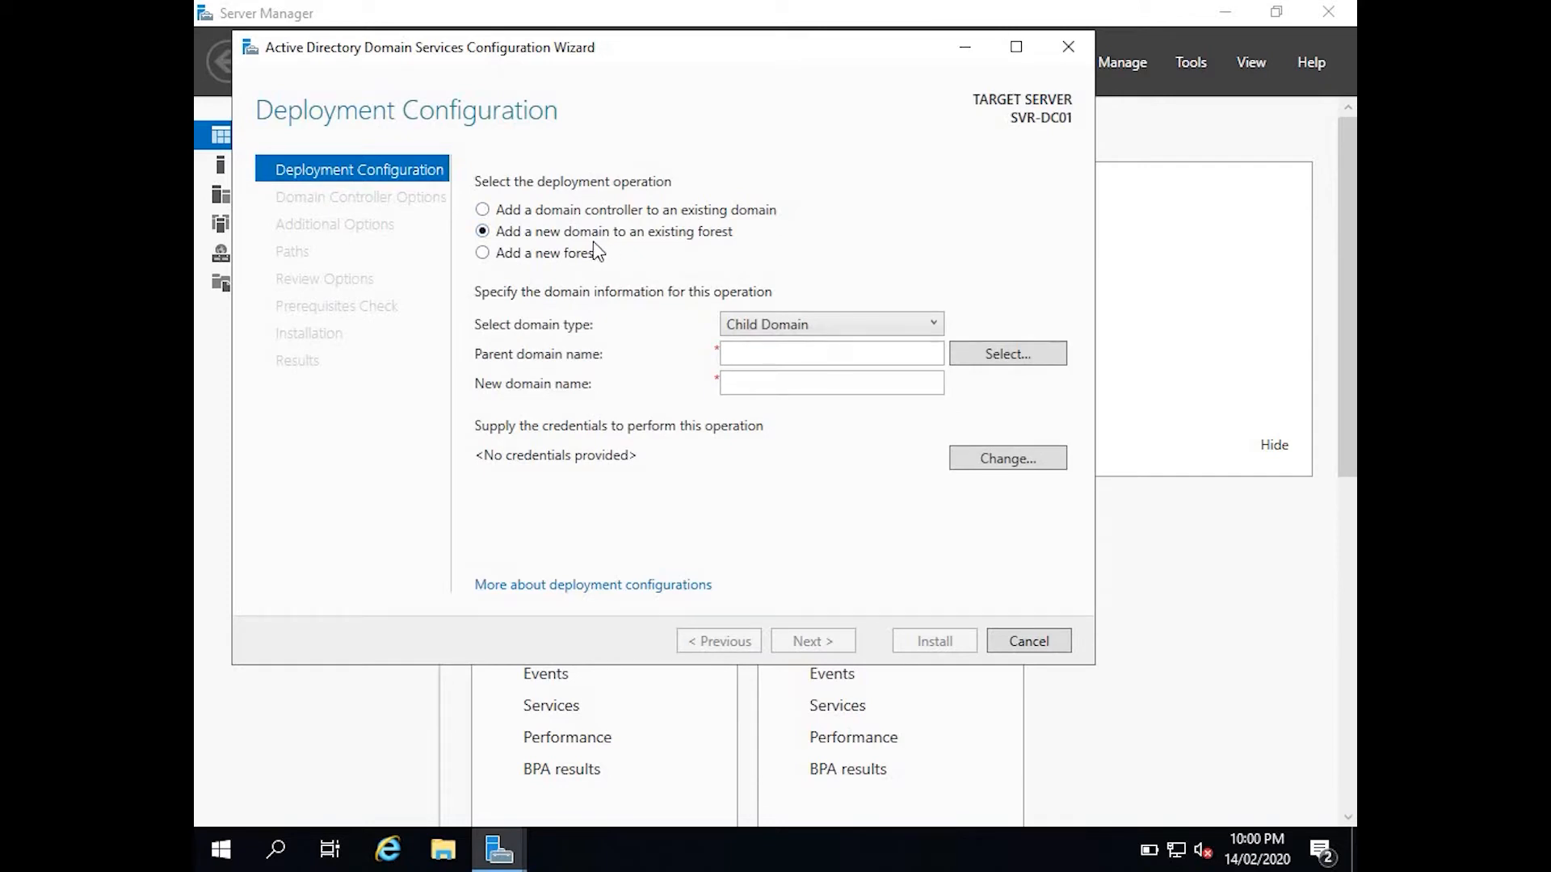
pyautogui.click(586, 257)
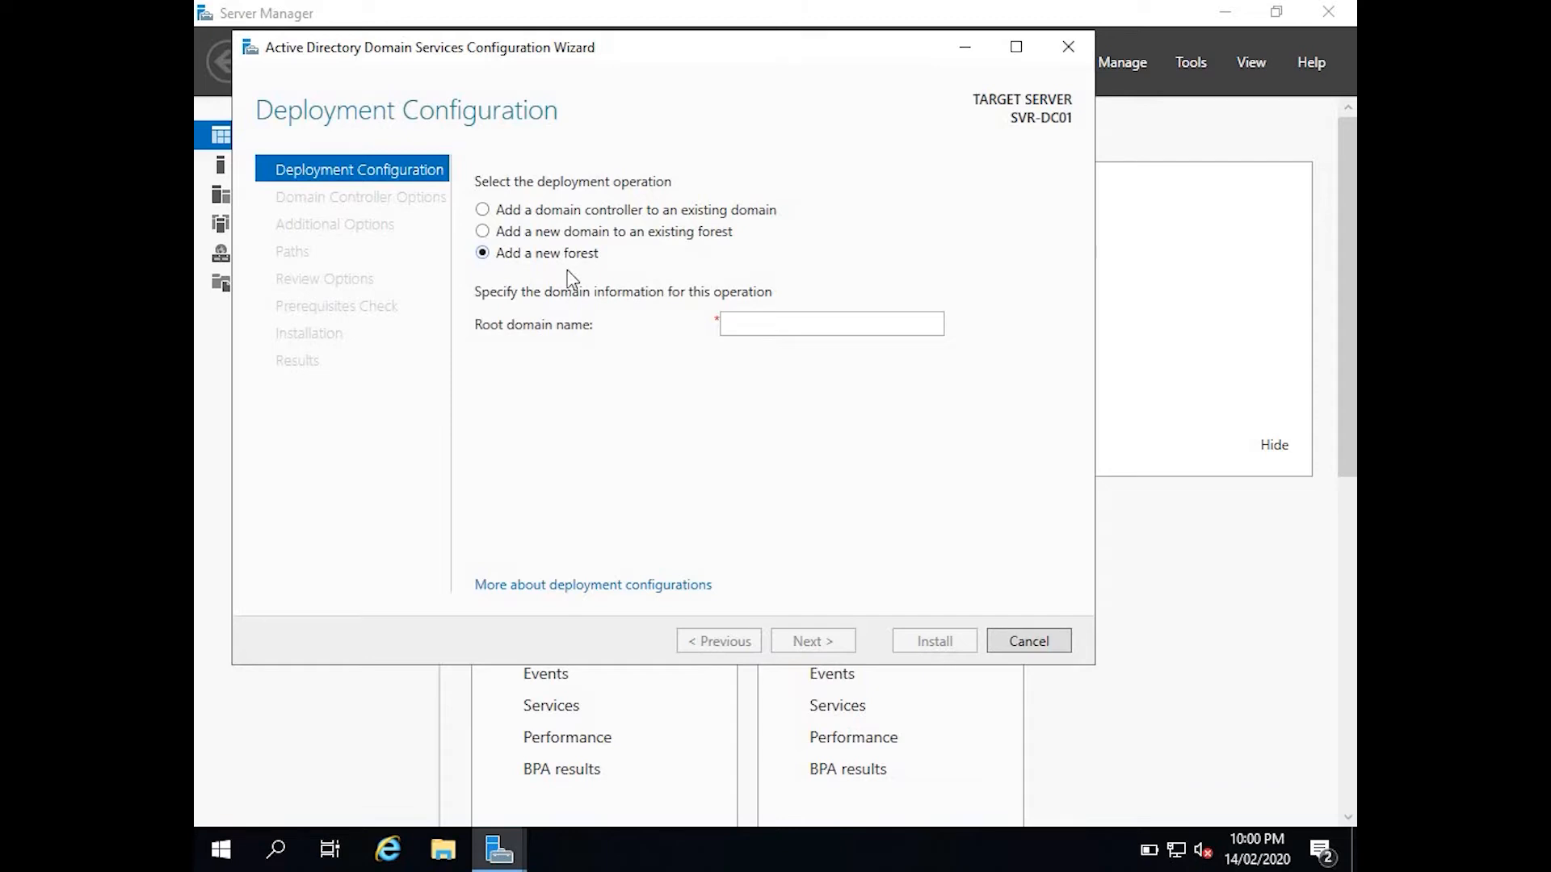
pyautogui.click(769, 323)
pyautogui.write('techwith')
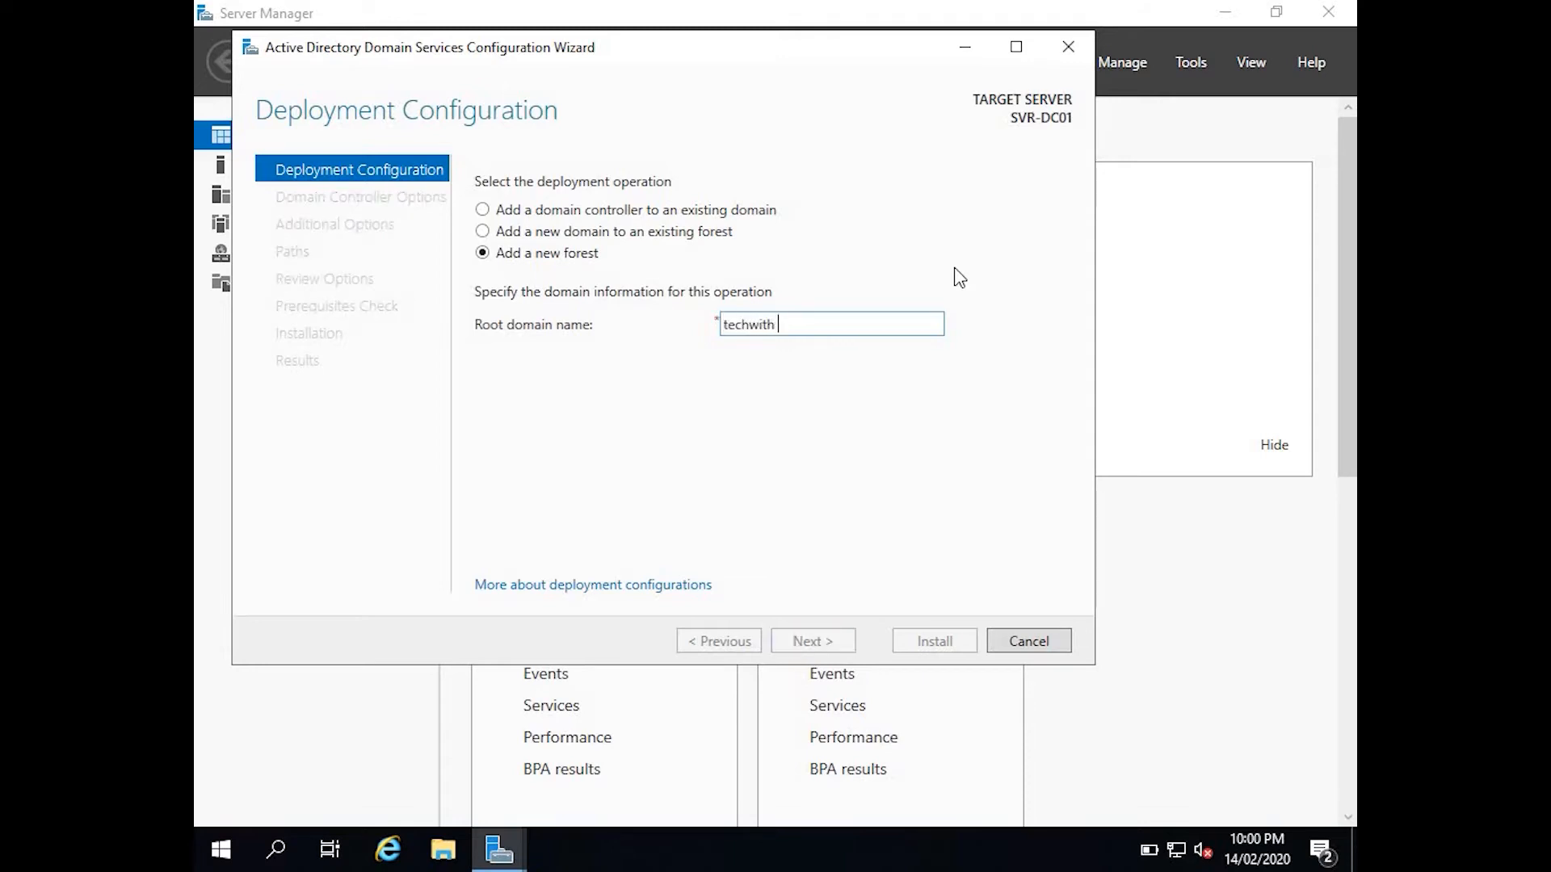
pyautogui.press('BackSpace')
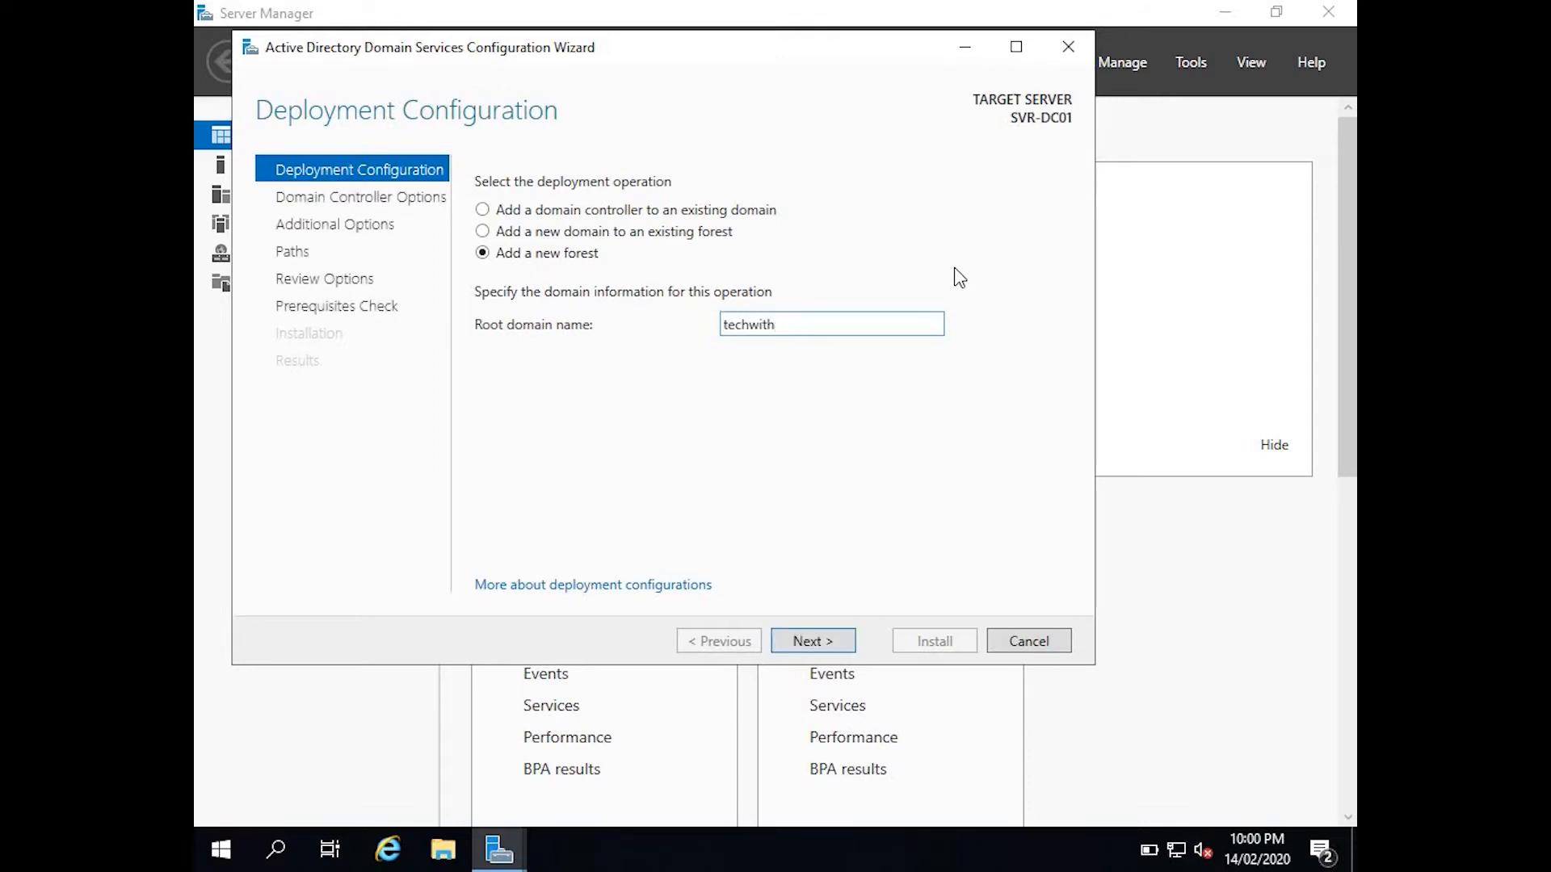
pyautogui.write('hash.com')
# Keep forest and domain functional levels at Windows Server 2016.
pyautogui.click(817, 633)
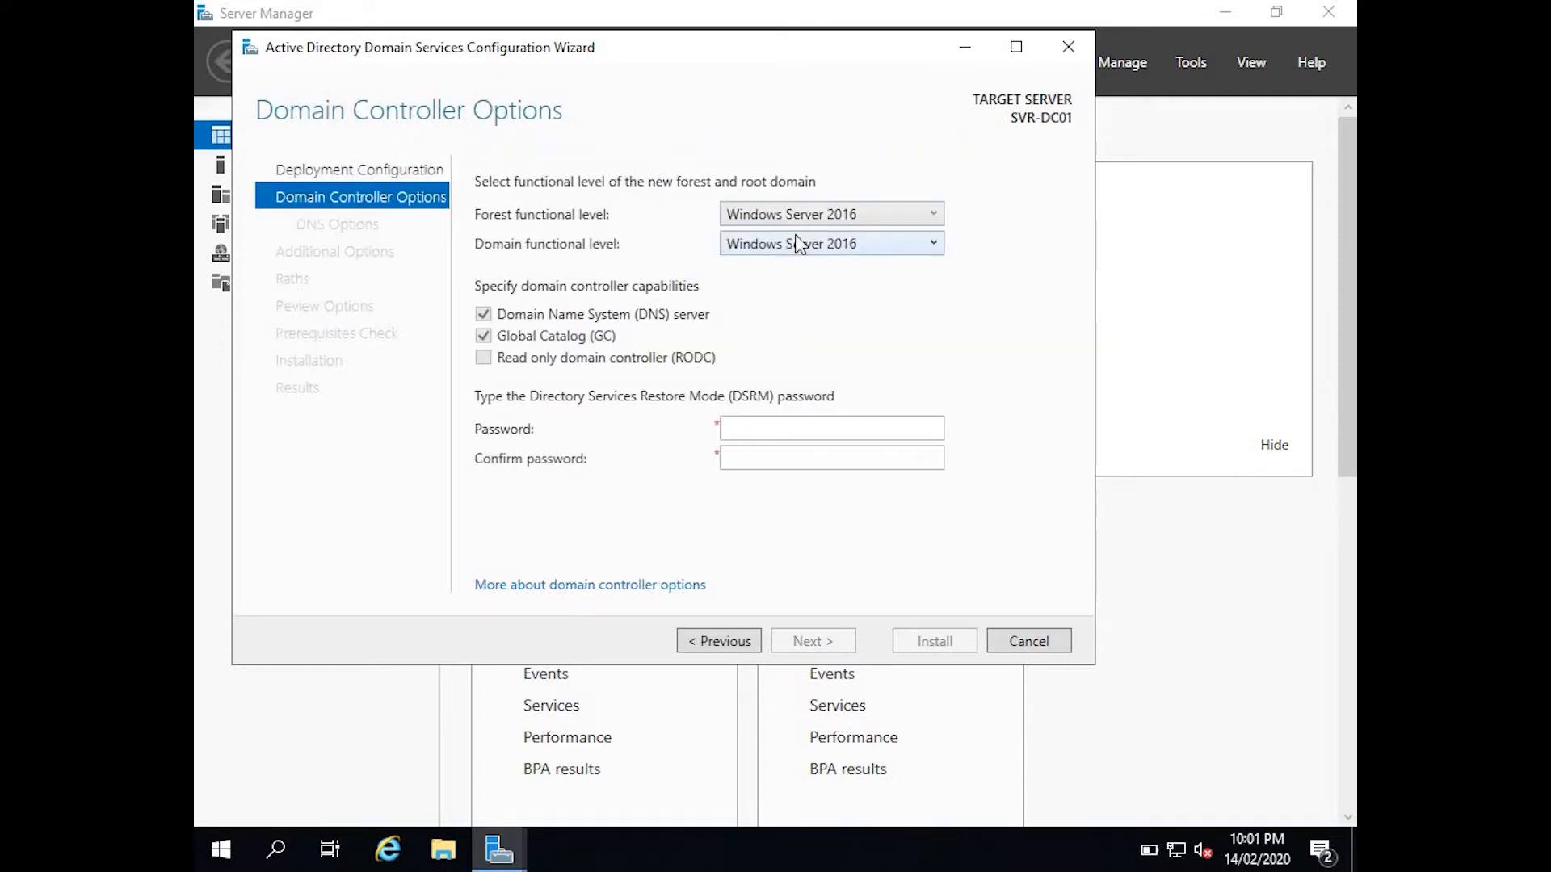
pyautogui.click(807, 215)
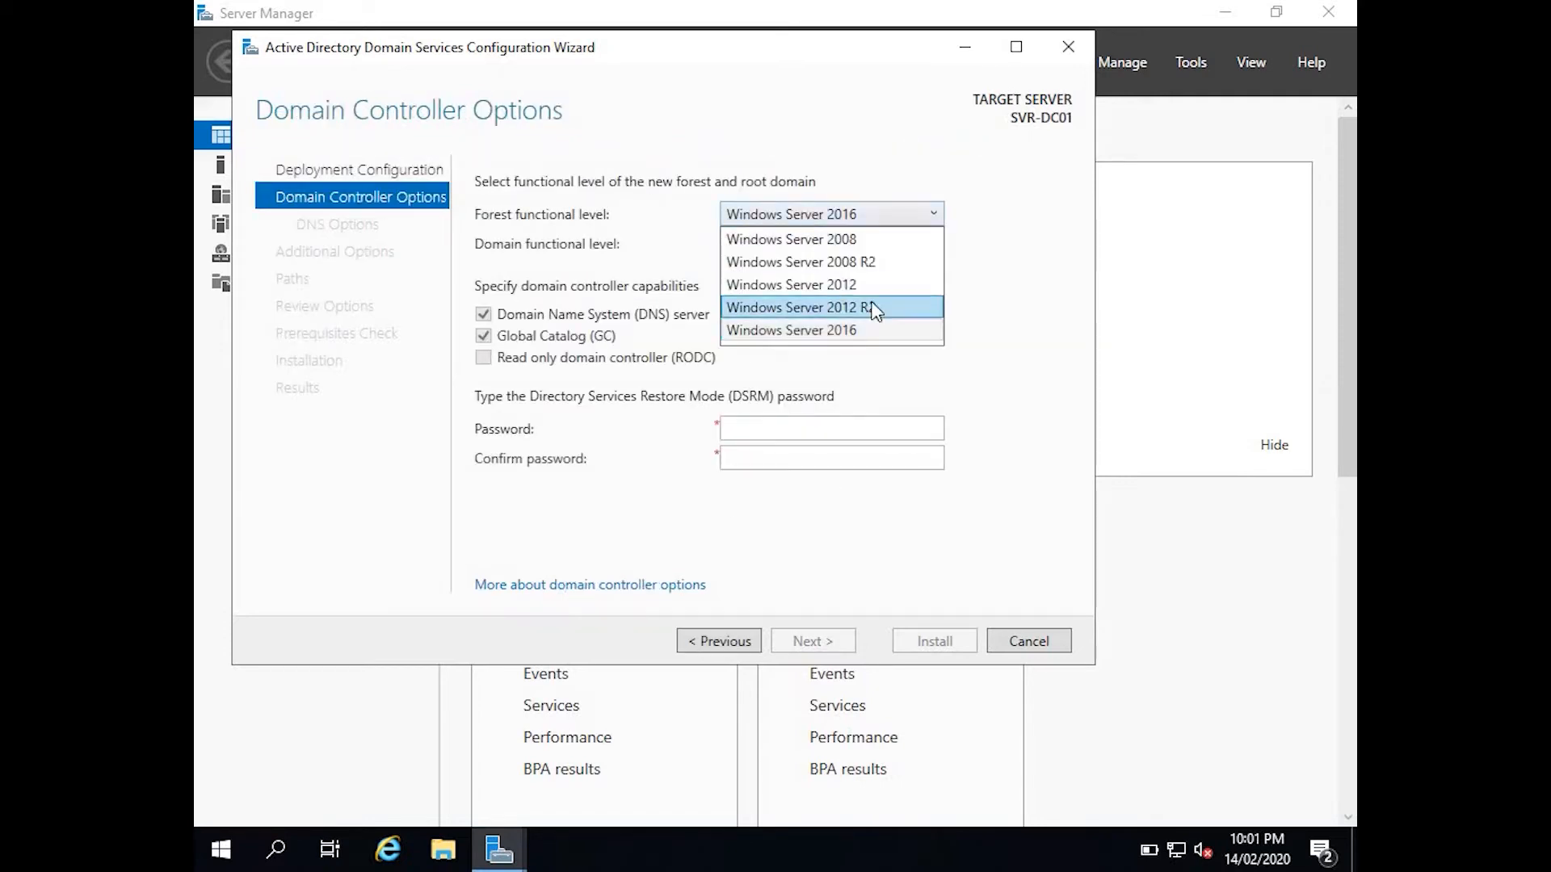
pyautogui.click(996, 257)
pyautogui.click(891, 219)
pyautogui.click(965, 244)
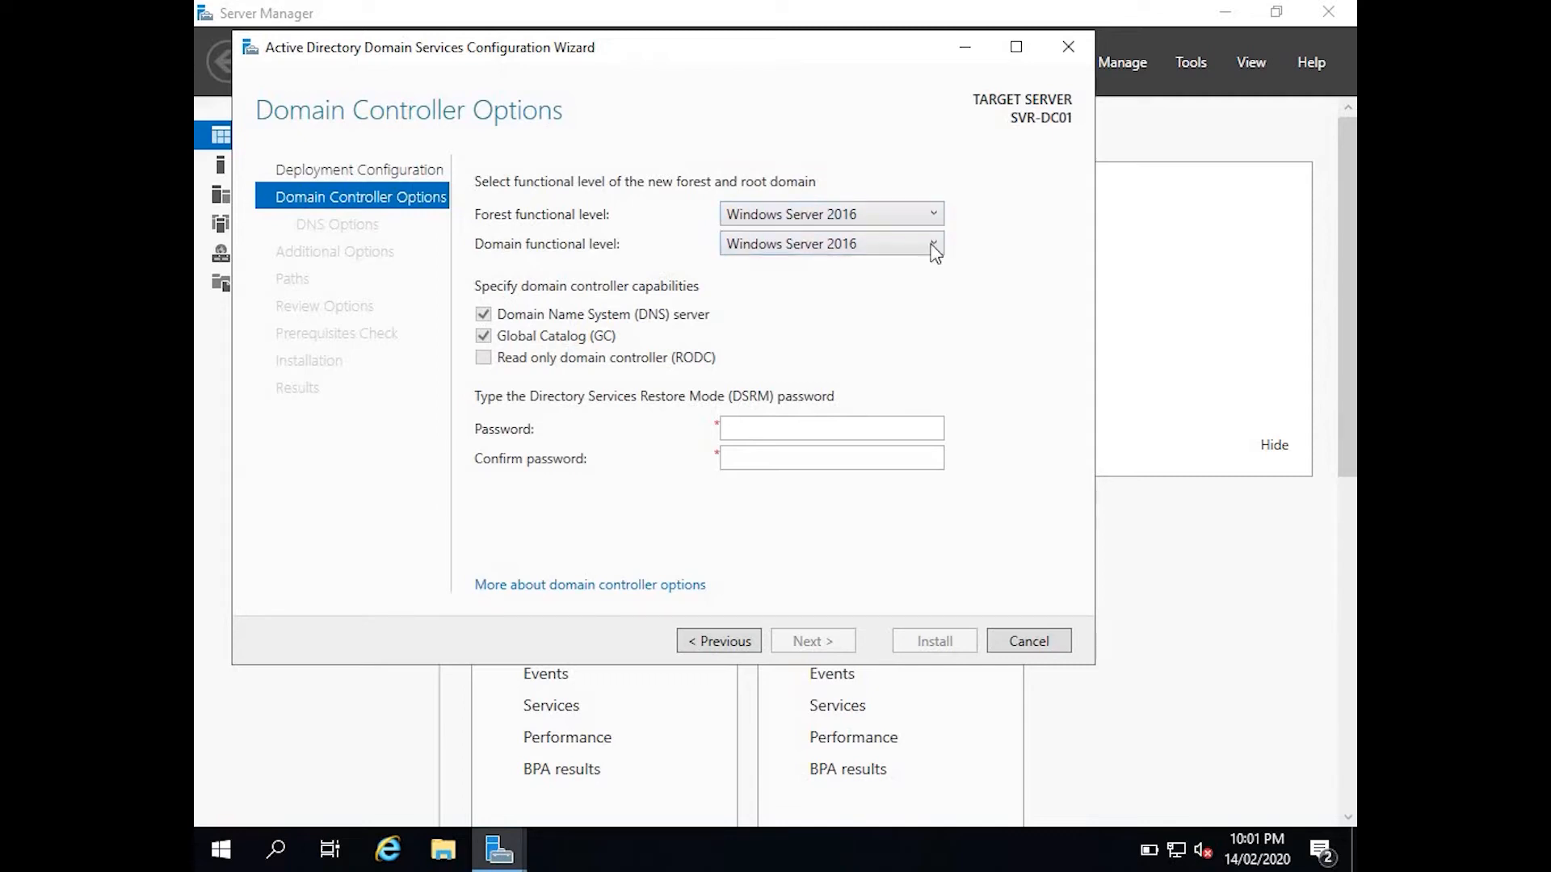
pyautogui.click(919, 244)
# Enter and confirm the DSRM restore password, then continue.
pyautogui.click(772, 426)
pyautogui.write('Pa$$w0rd')
pyautogui.press('Tab')
pyautogui.write('Pa$$w0rd')
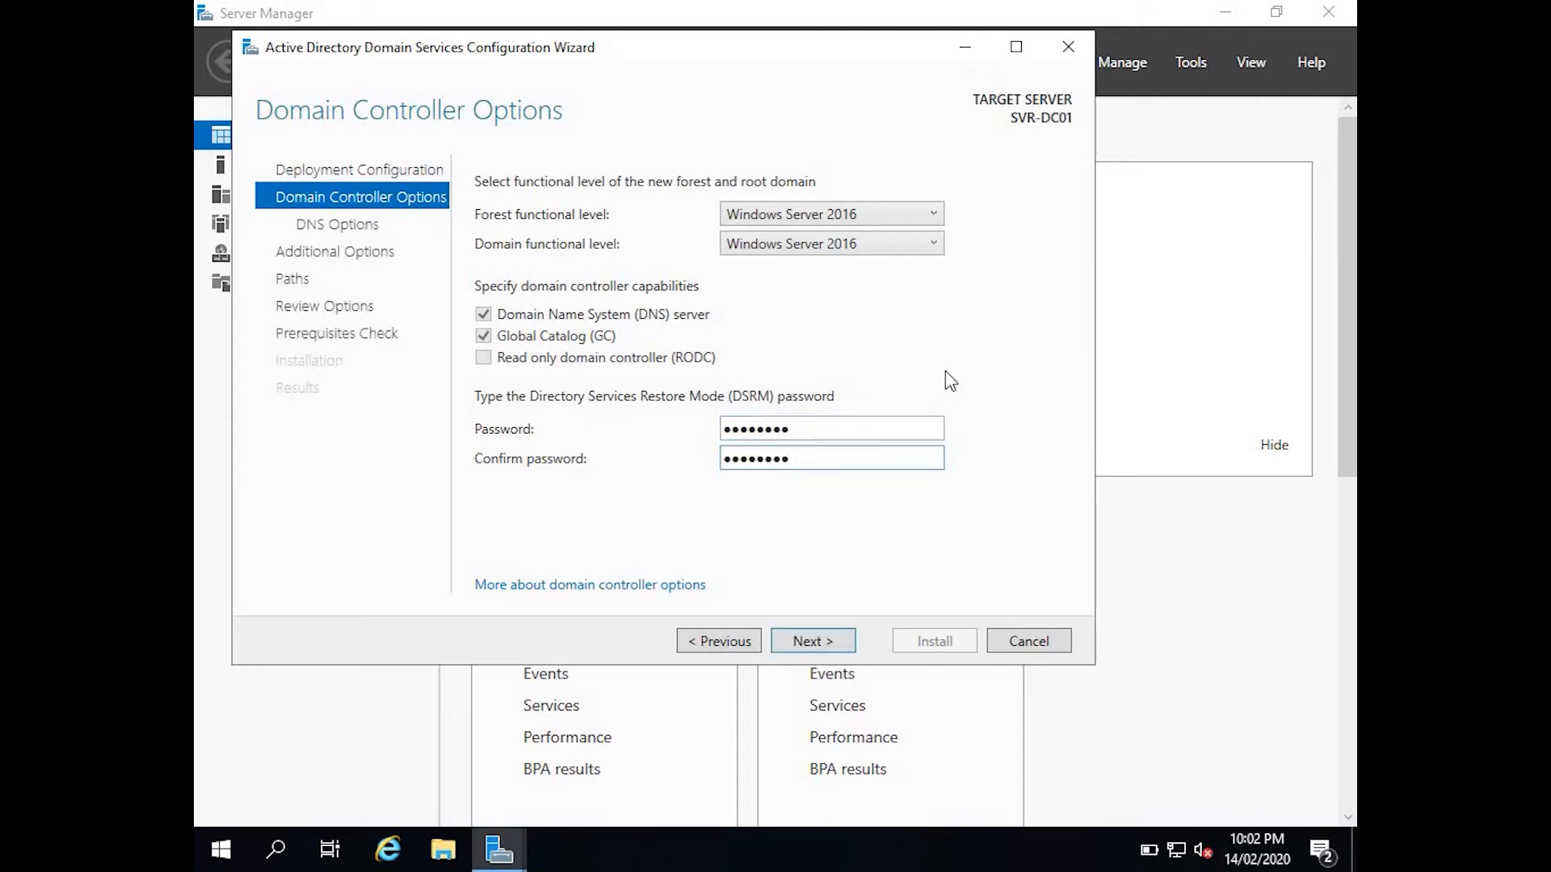
pyautogui.click(814, 644)
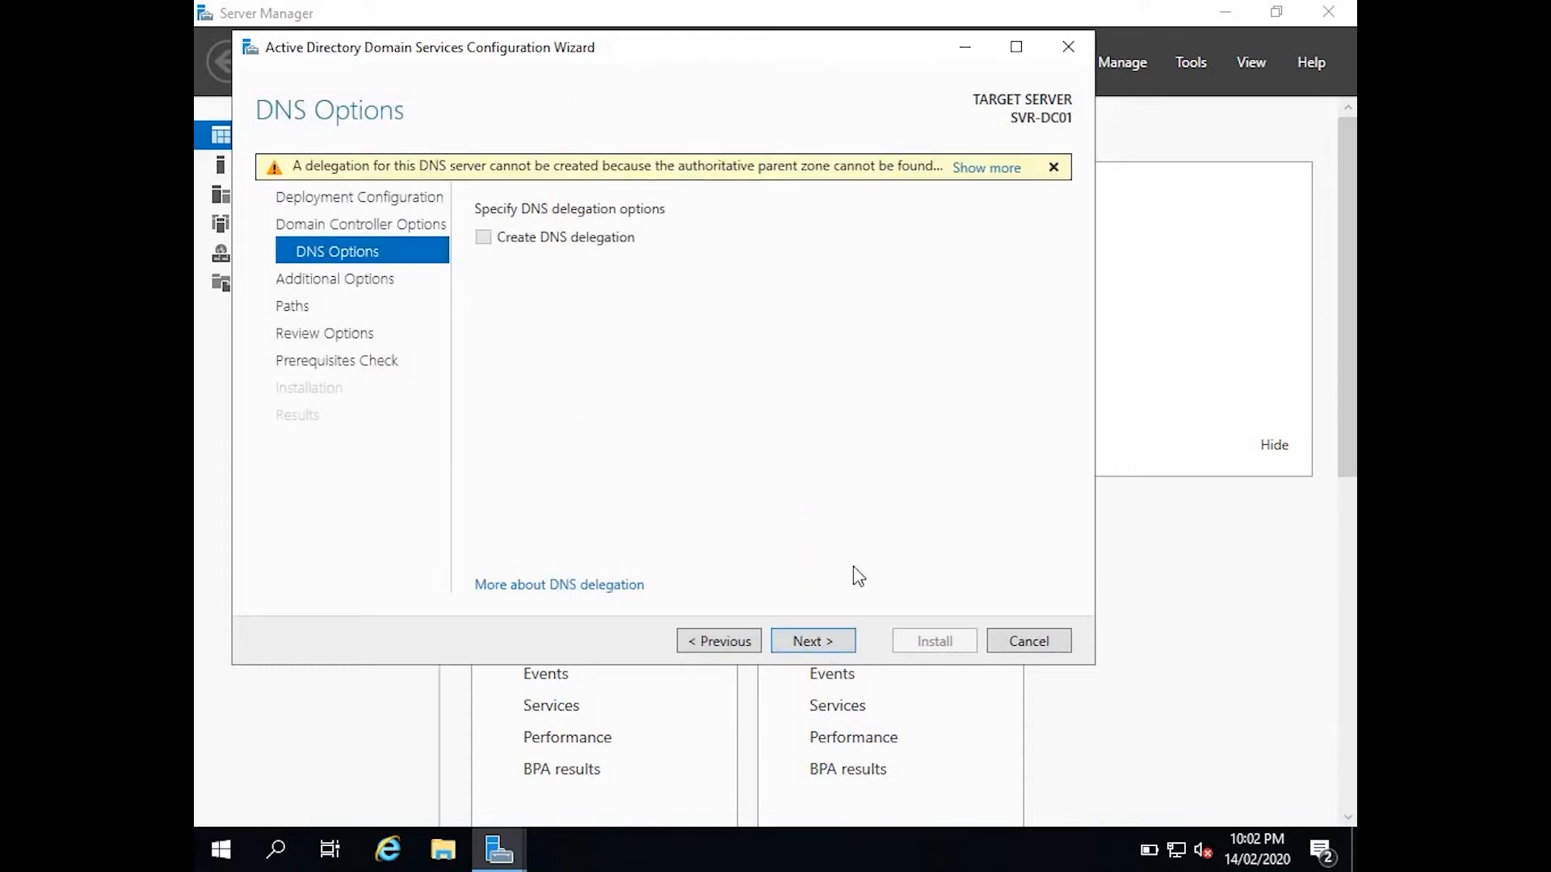
# Skip DNS delegation, keep NetBIOS name TECHWITHHASH and the default NTDS/SYSVOL paths.
pyautogui.click(812, 641)
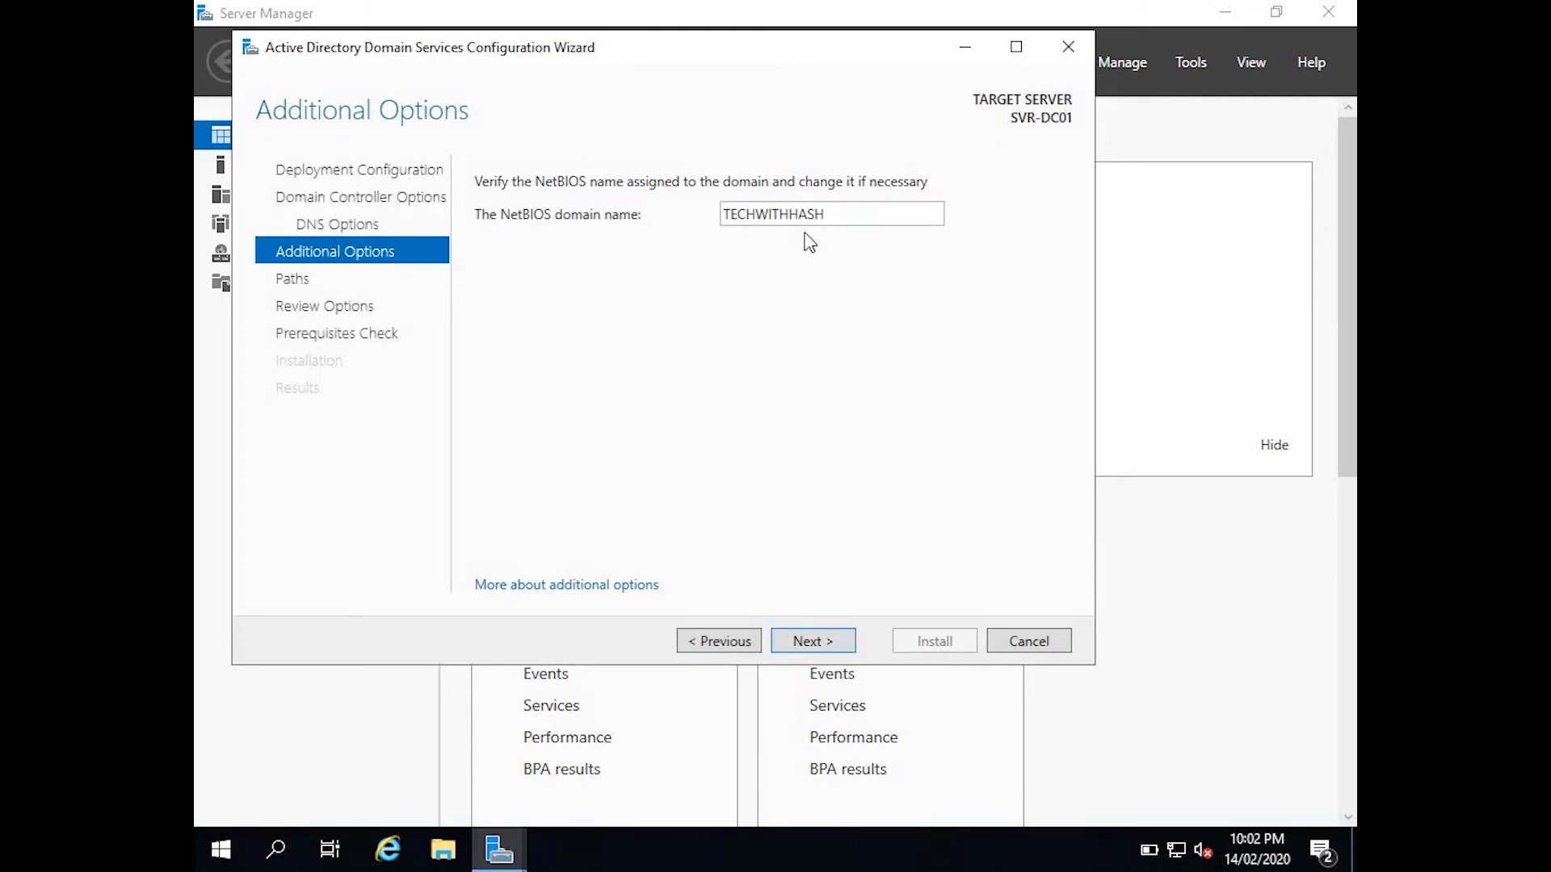
pyautogui.click(806, 638)
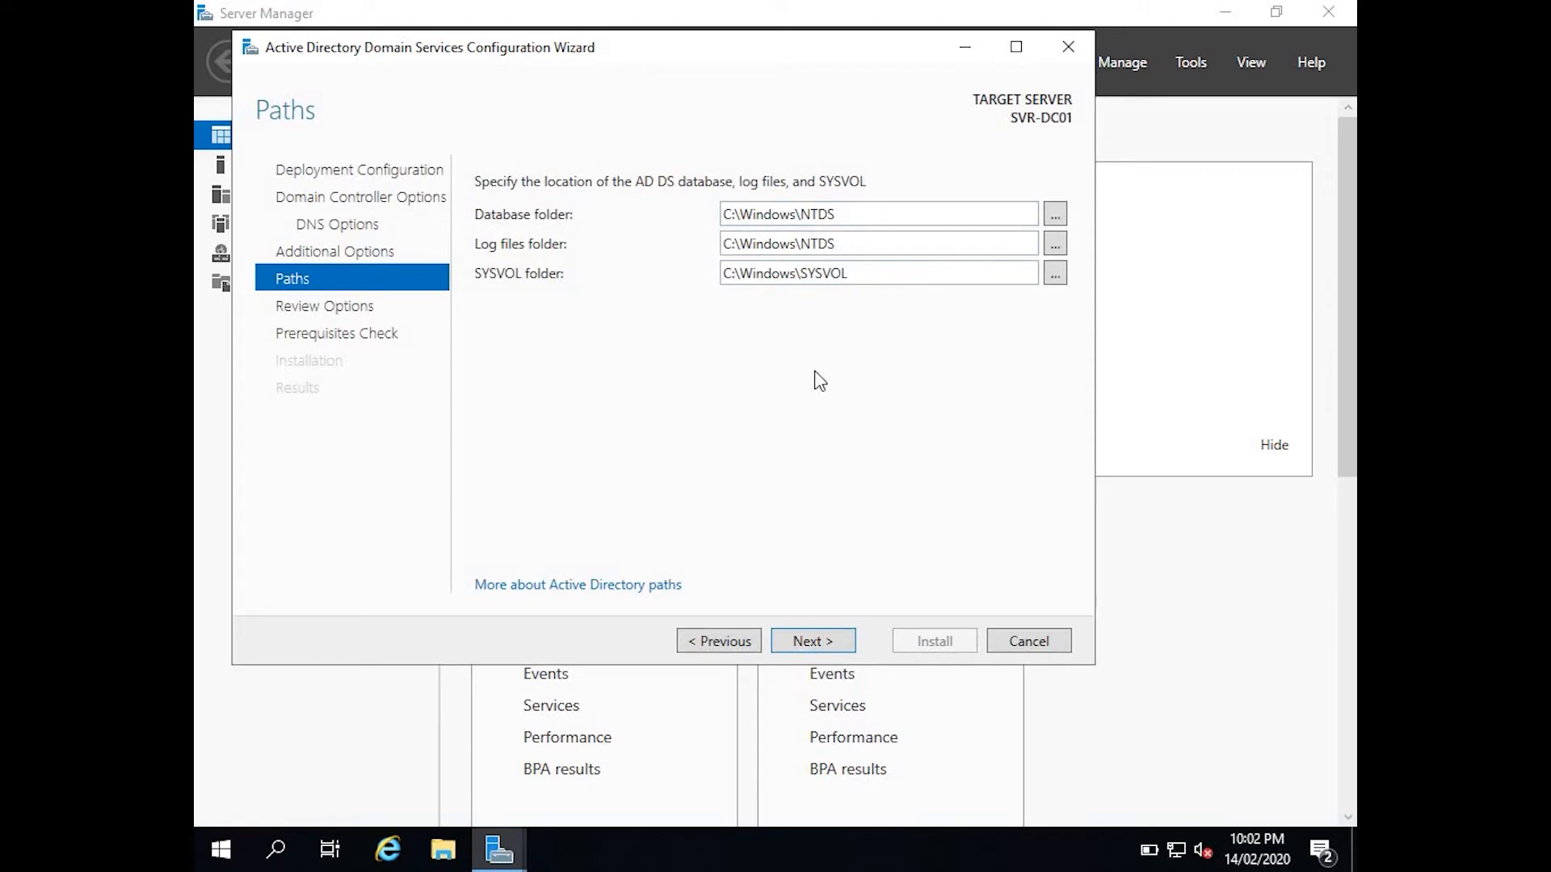
pyautogui.click(800, 642)
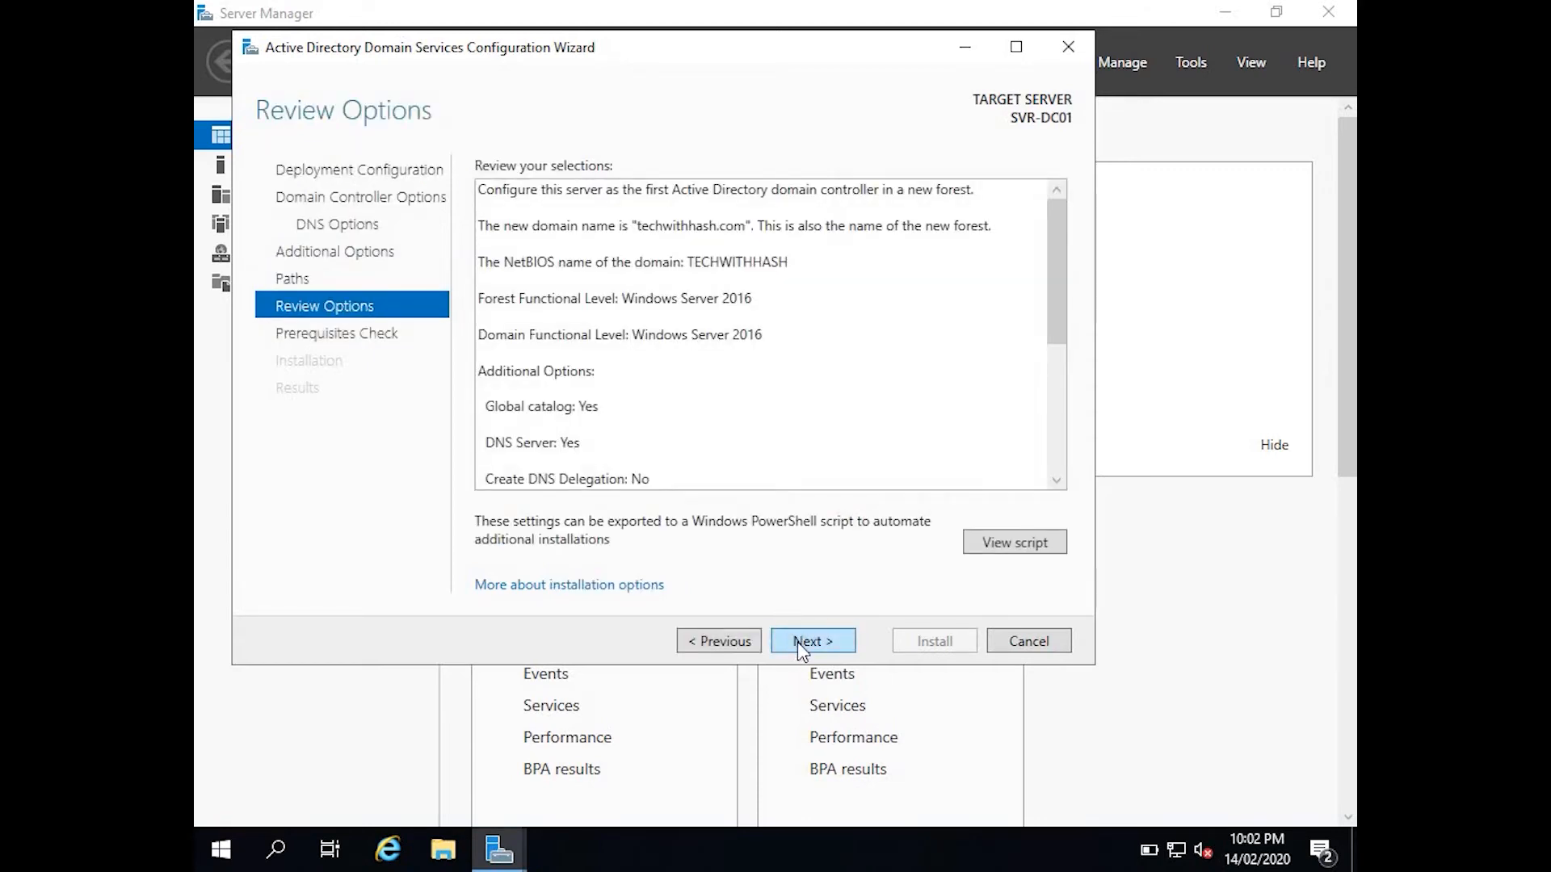
# Scroll through the Review Options summary and run the prerequisites check.
pyautogui.click(1051, 360)
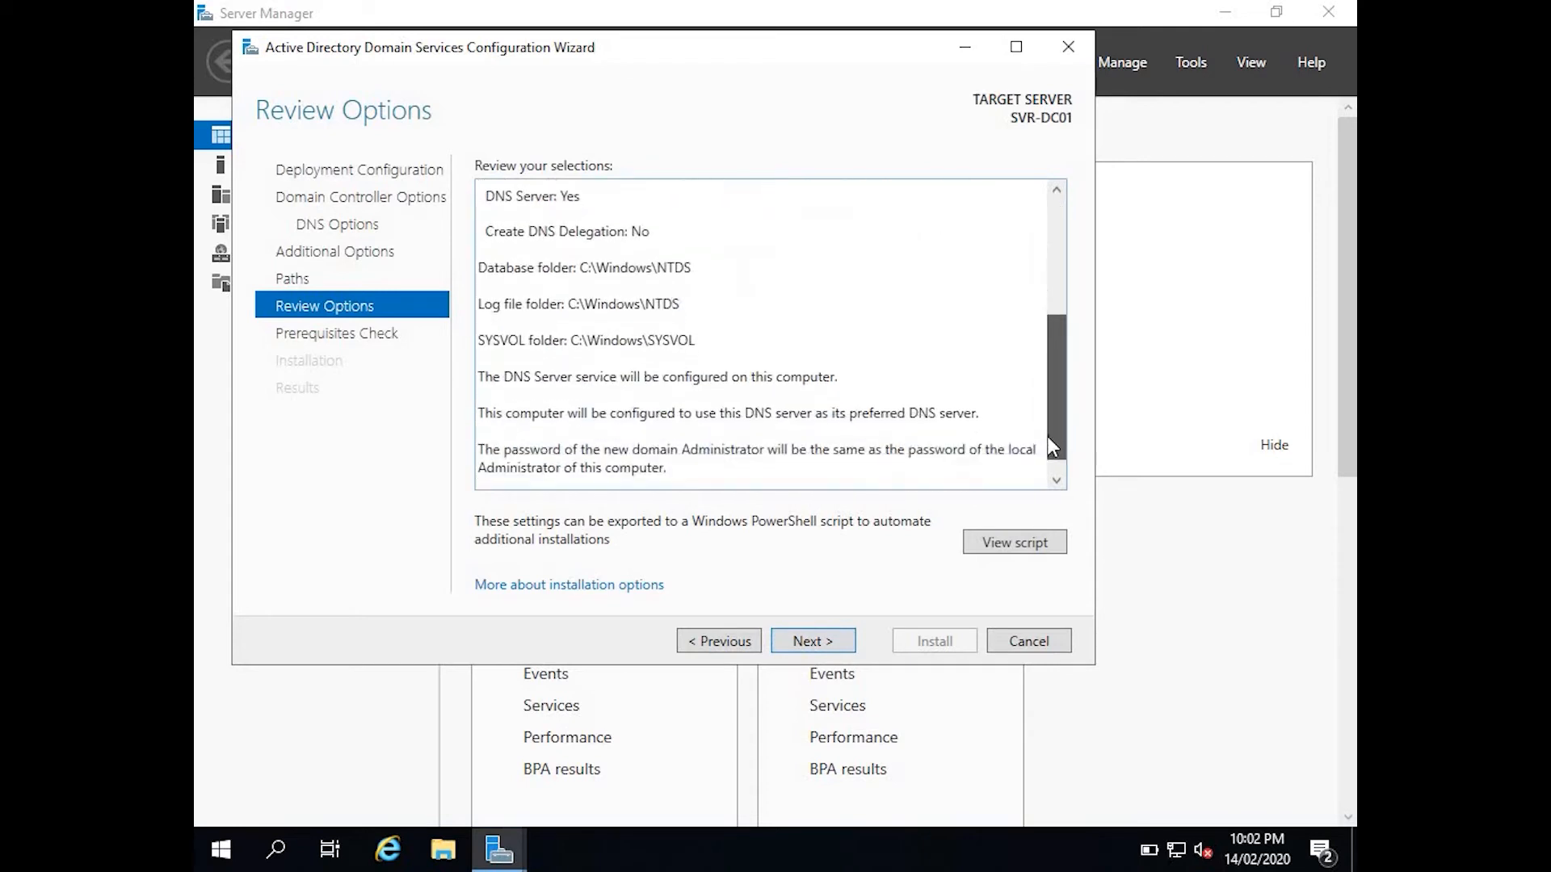
pyautogui.moveTo(1051, 448); pyautogui.dragTo(1044, 276)
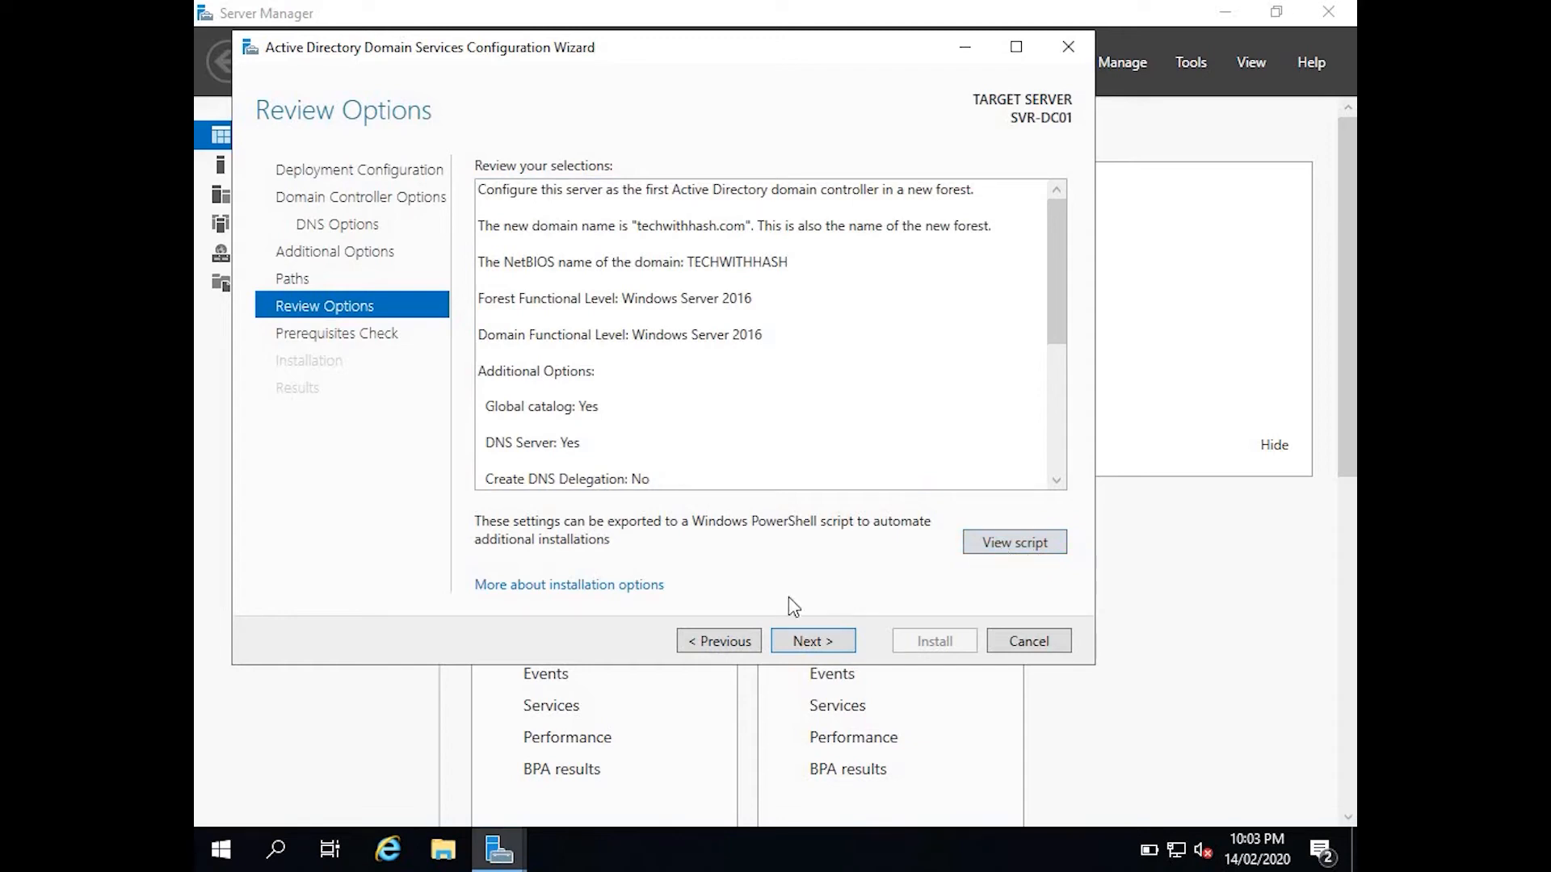
pyautogui.click(811, 640)
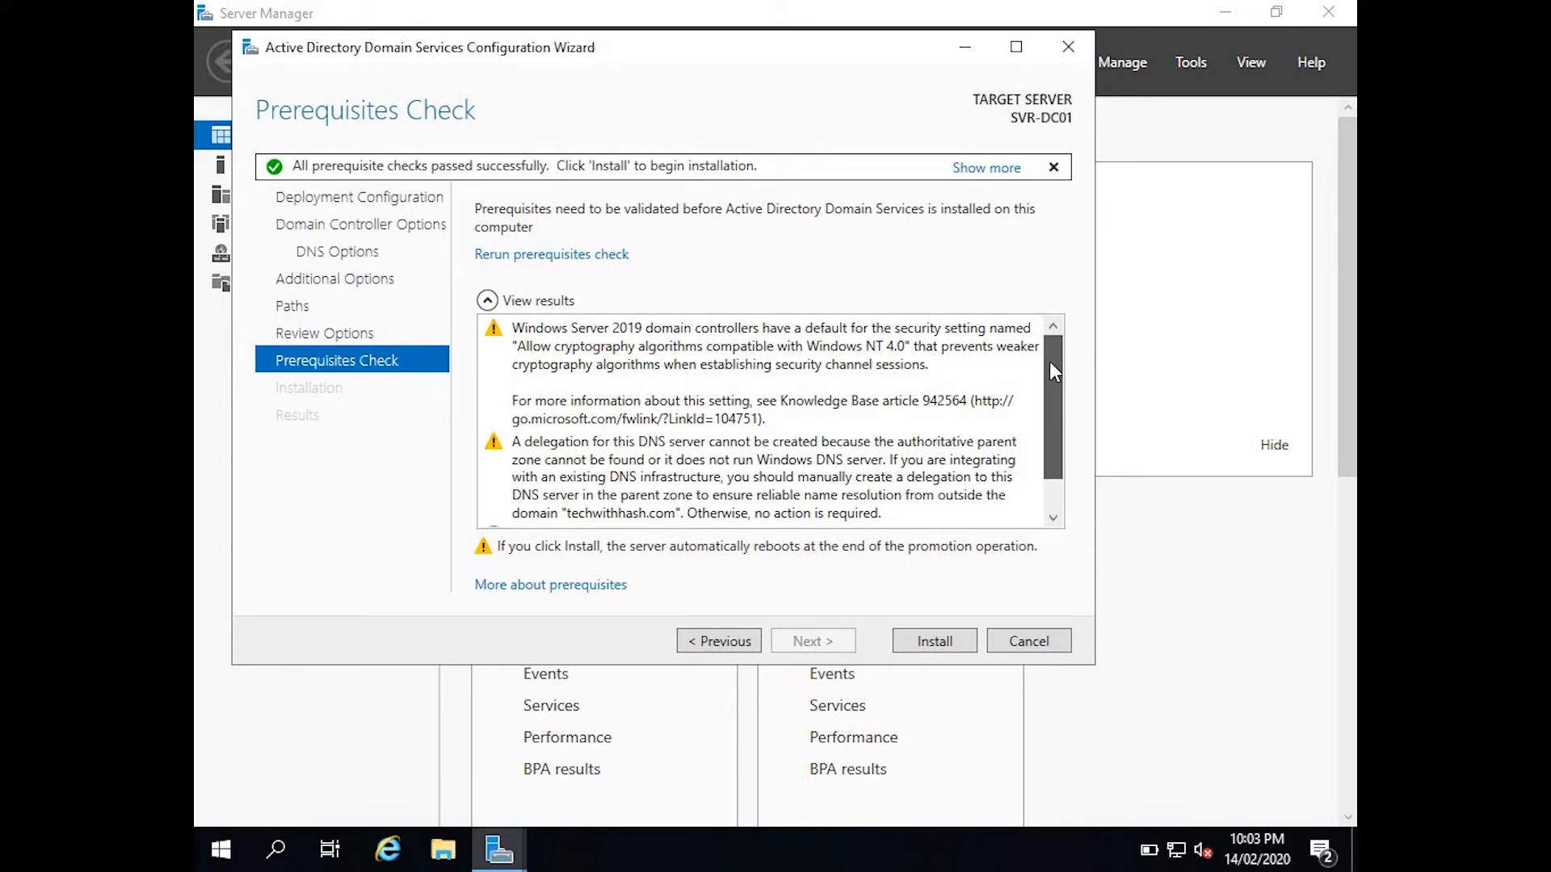
# Review the passed prerequisite results and install AD DS to promote SVR-DC01.
pyautogui.moveTo(1050, 364); pyautogui.dragTo(1049, 433)
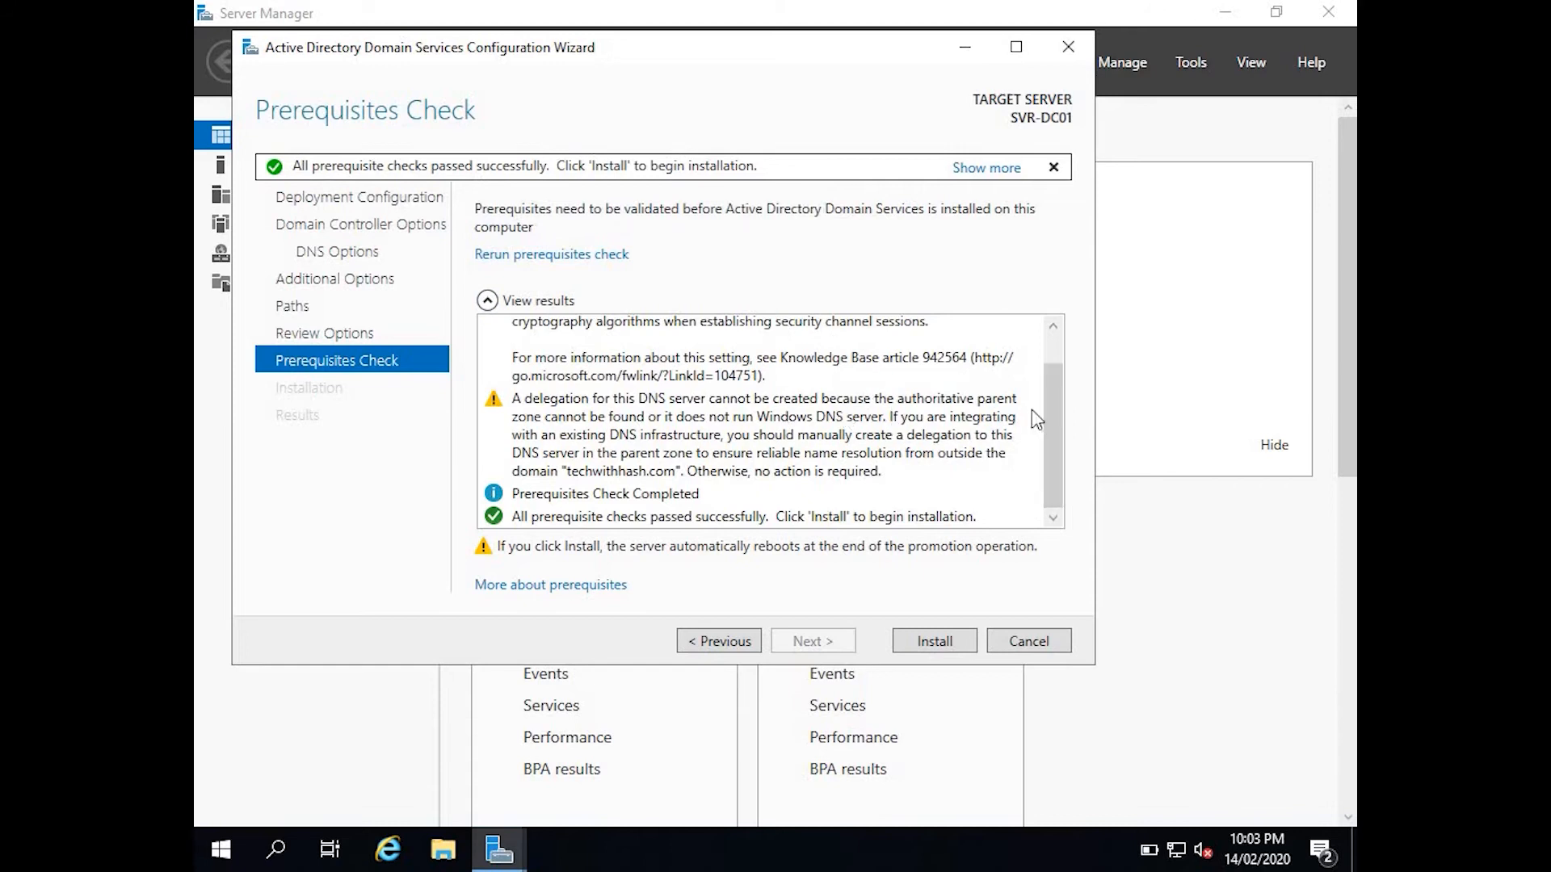
pyautogui.scroll(1, 1051, 355)
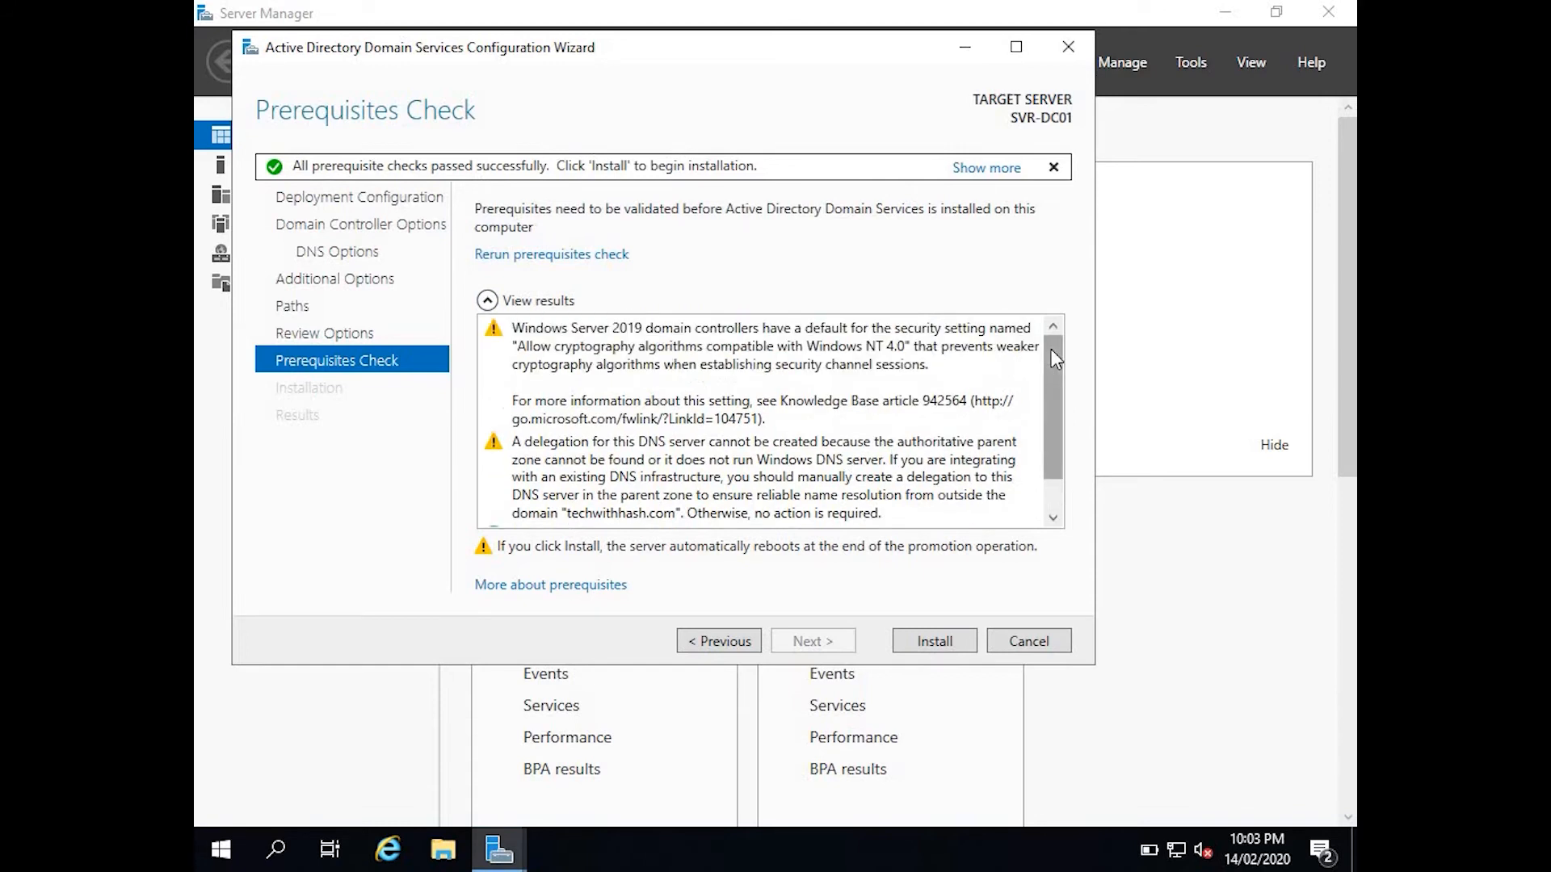
pyautogui.click(917, 642)
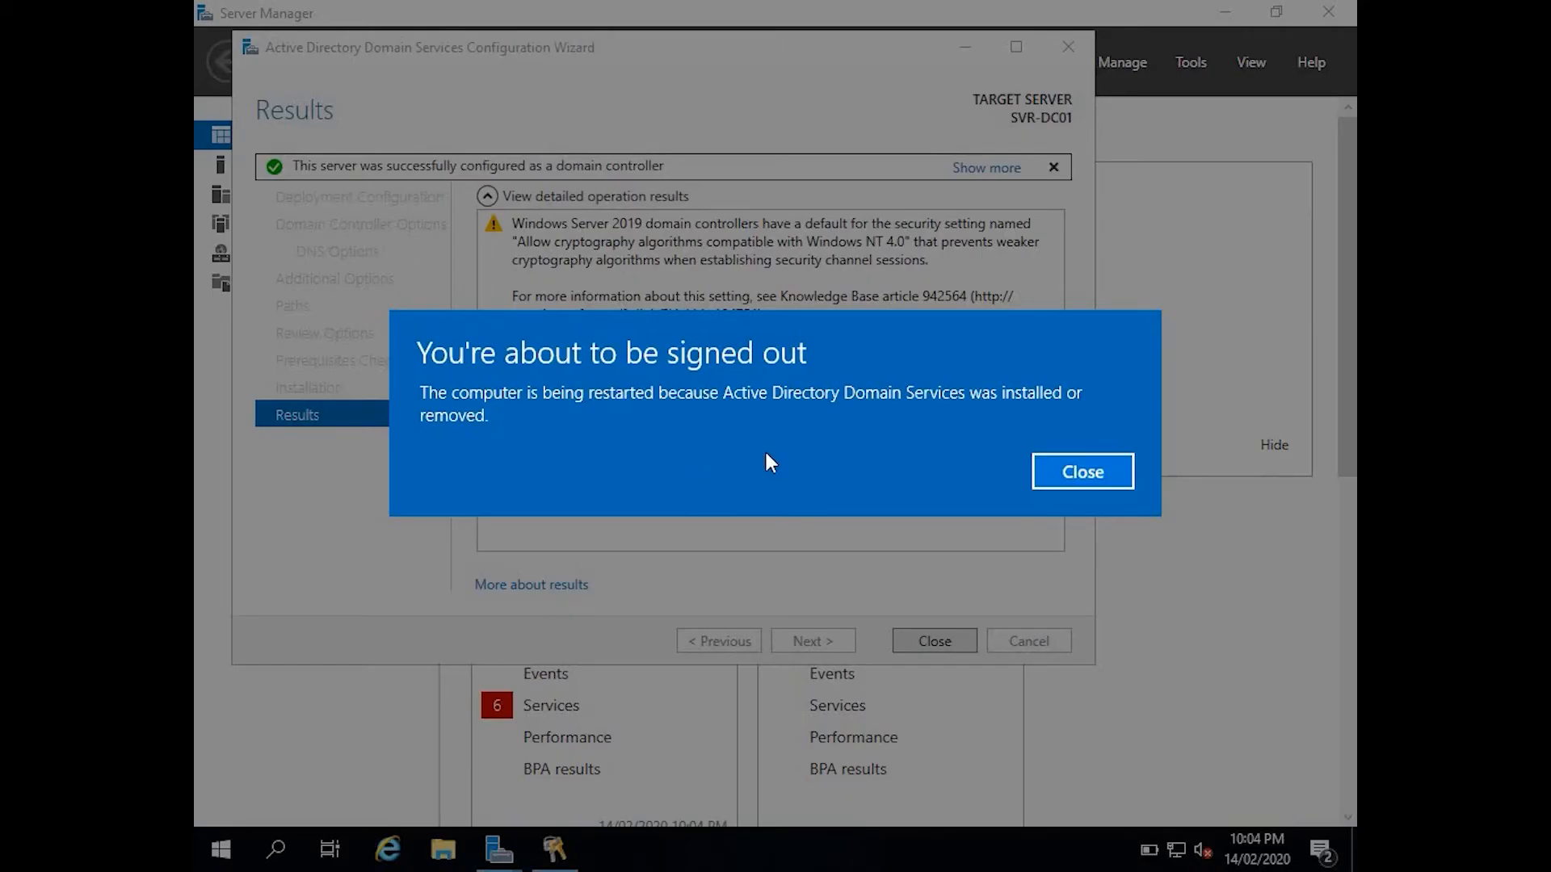
# Dismiss the sign-out notice, close the finished wizard and Server Manager, and let the server restart.
pyautogui.click(1072, 473)
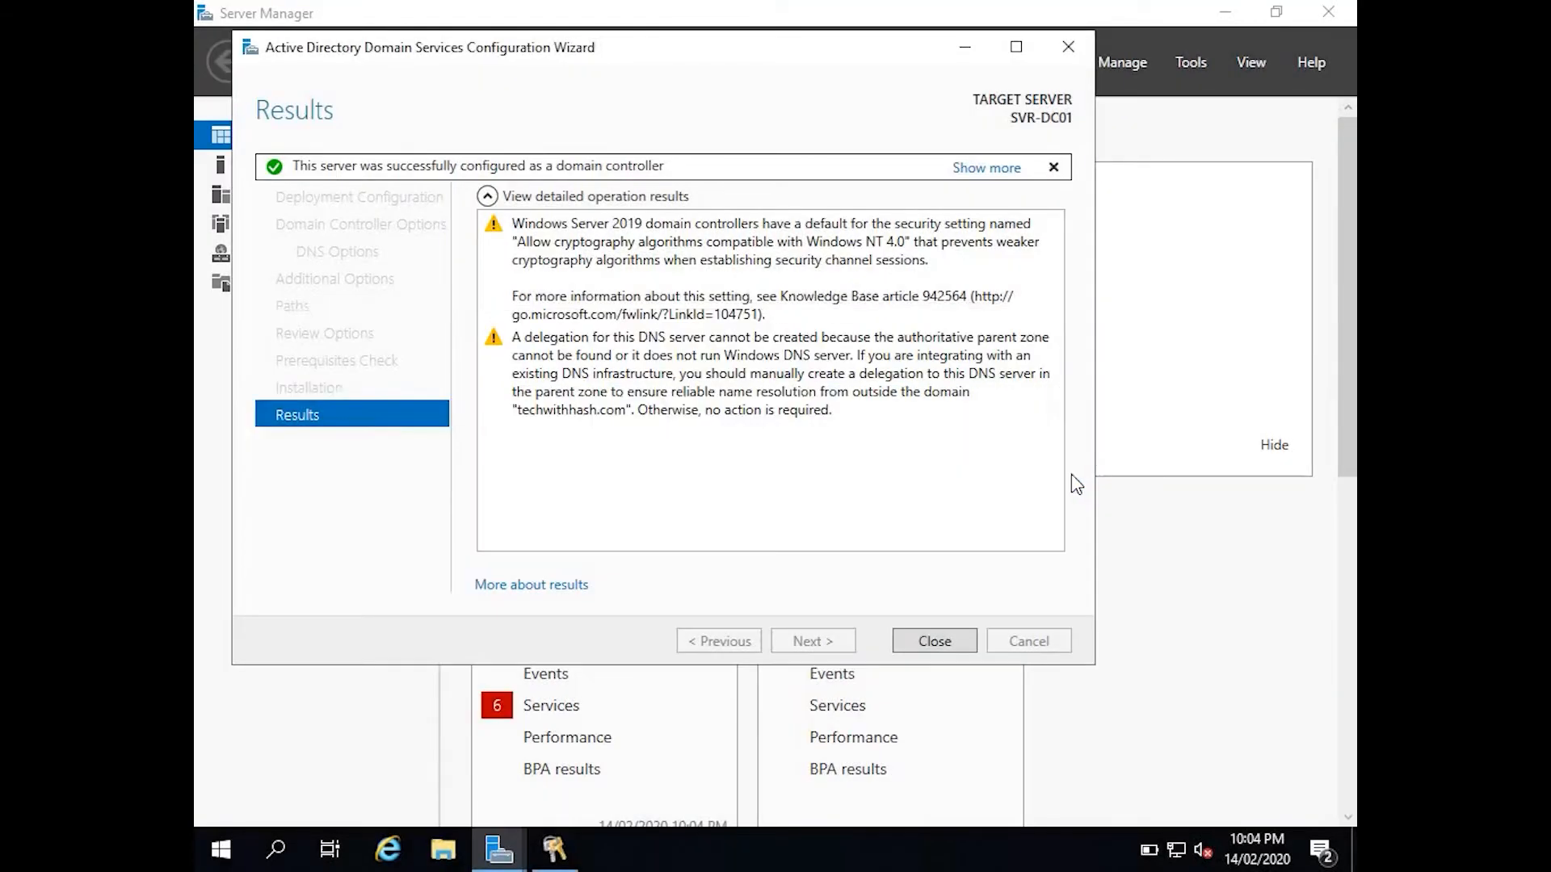
pyautogui.click(909, 644)
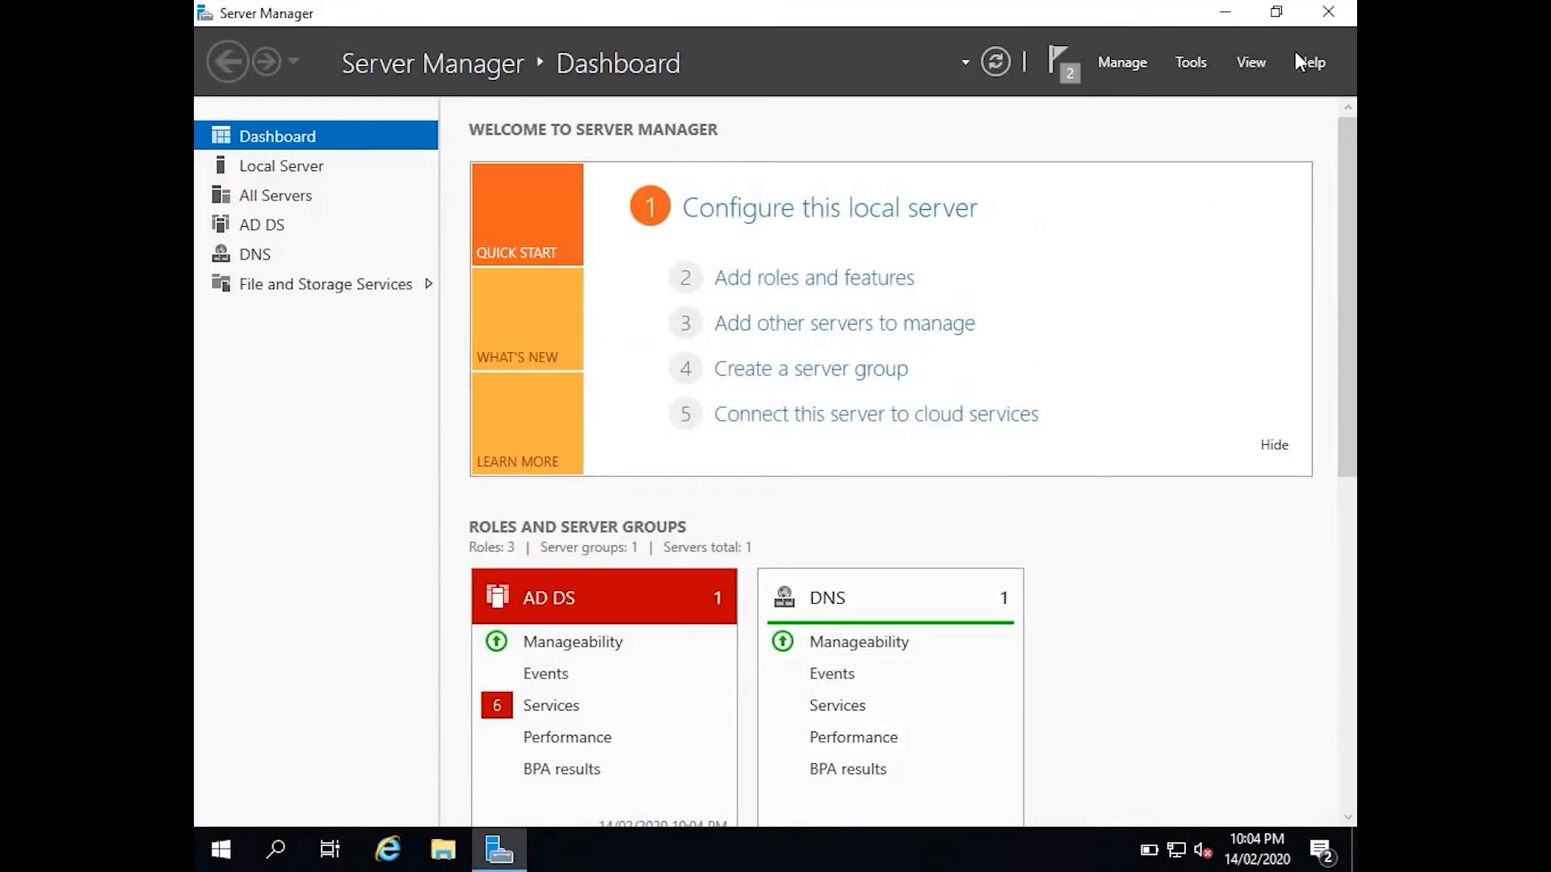
pyautogui.click(1322, 21)
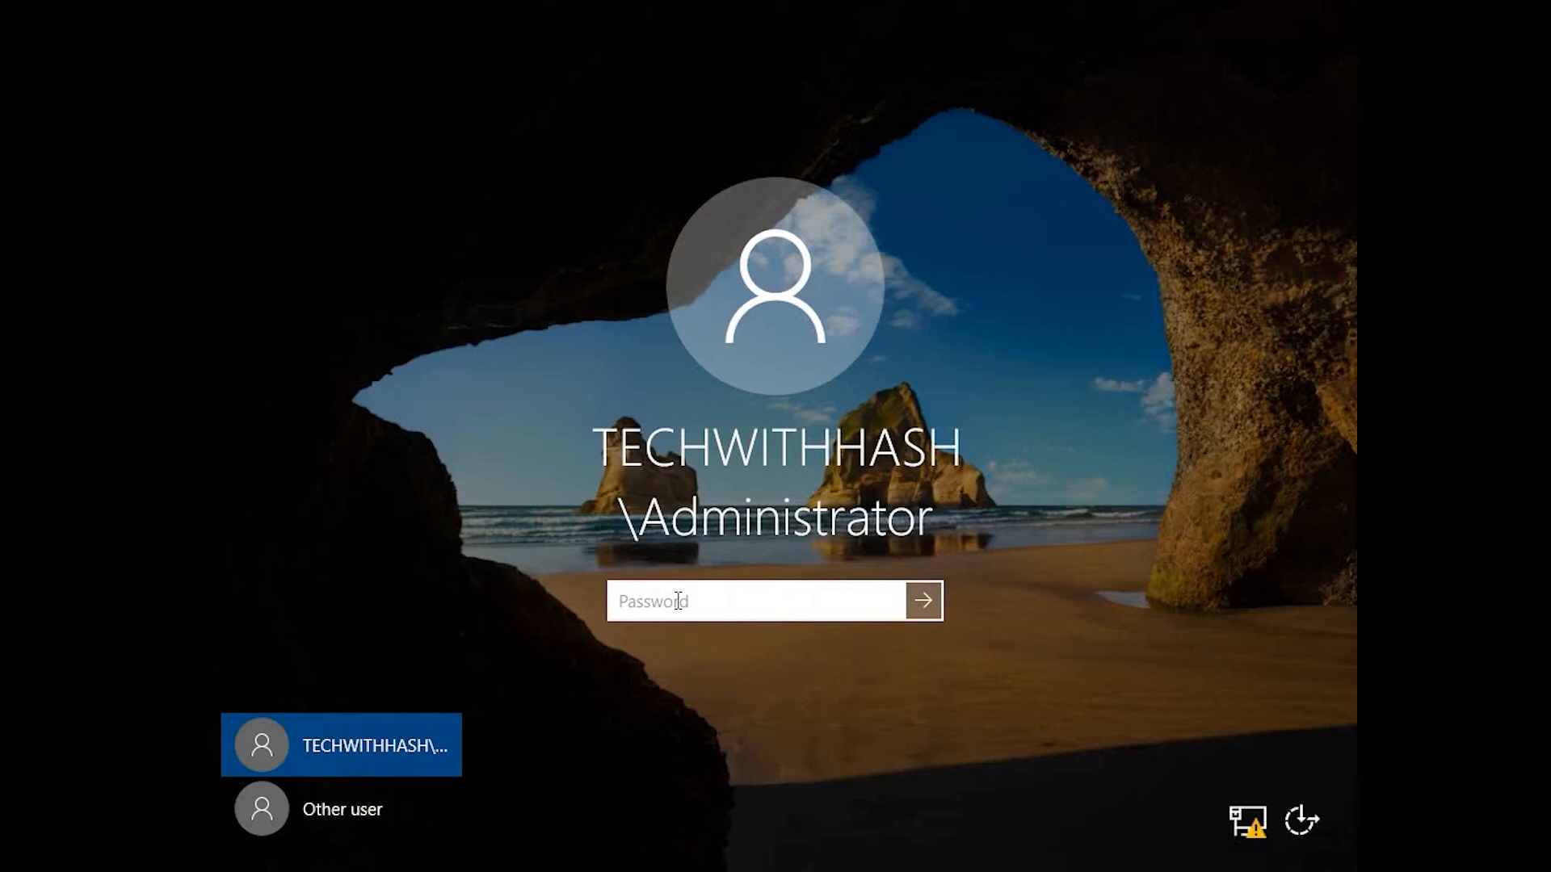
# Sign in as TECHWITHHASH\Administrator with its password and dismiss the Windows Admin Center prompt.
pyautogui.write('••••••••')
pyautogui.press('Return')
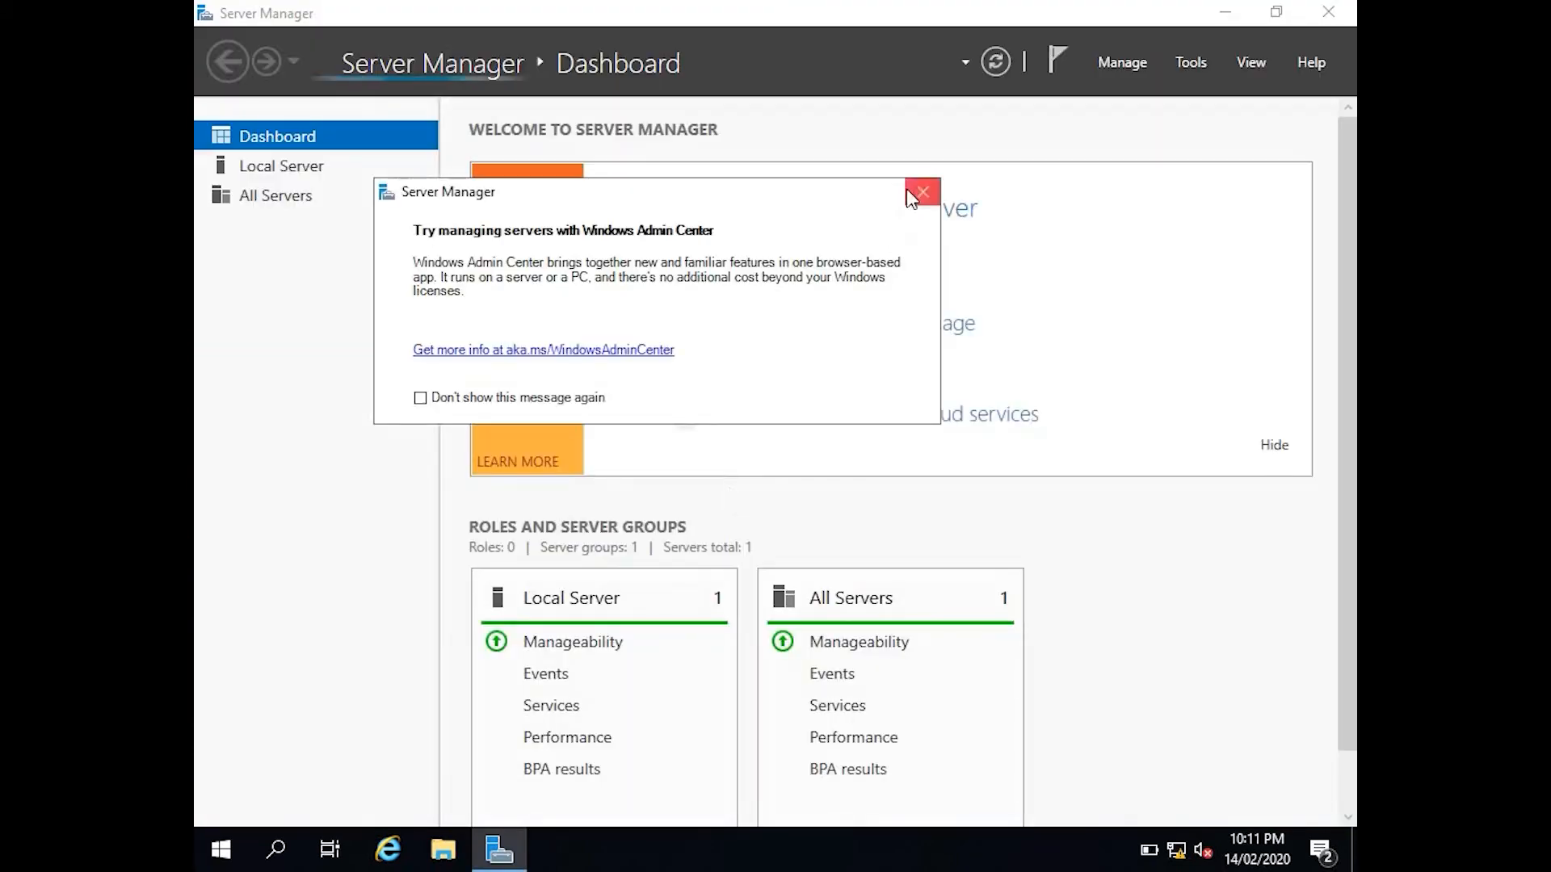
pyautogui.click(911, 197)
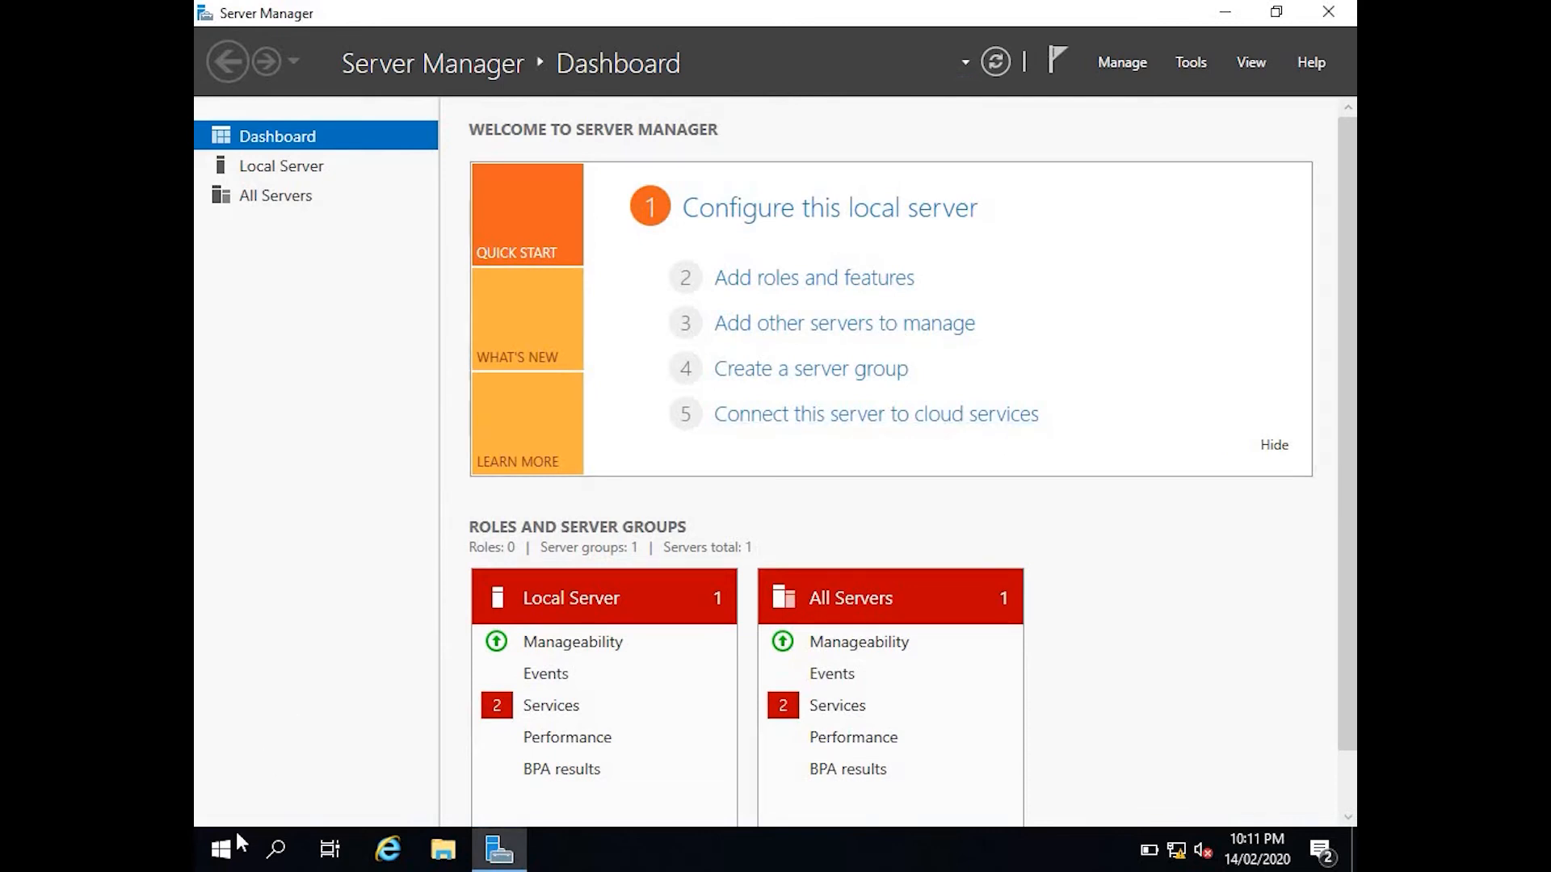
# Launch Active Directory Users and Computers from Windows Administrative Tools, maximize it, and expand techwithhash.com.
pyautogui.click(223, 849)
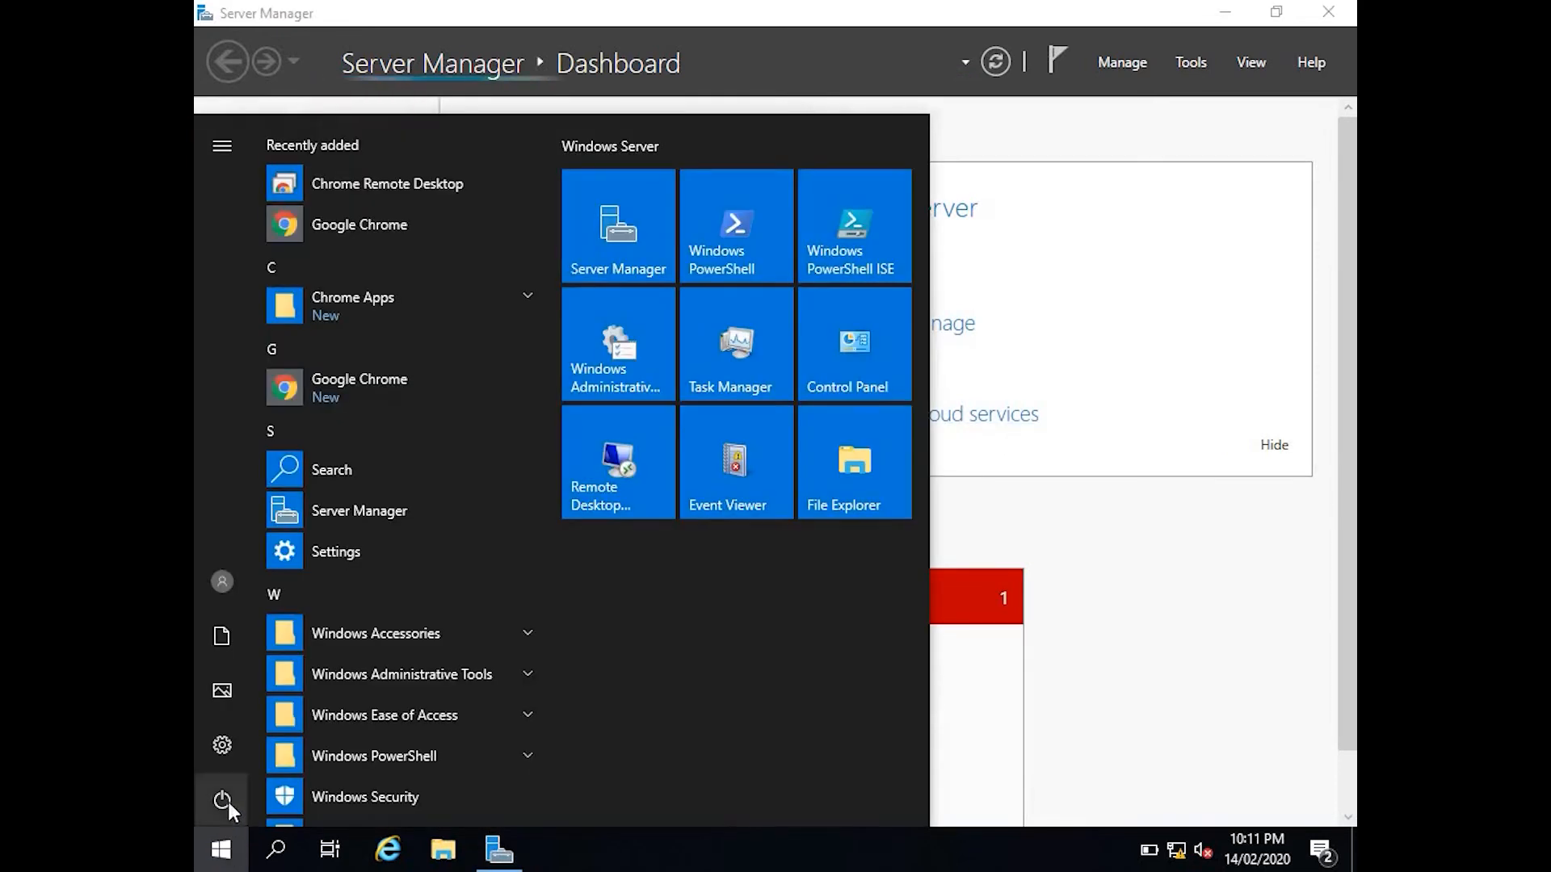
pyautogui.click(404, 672)
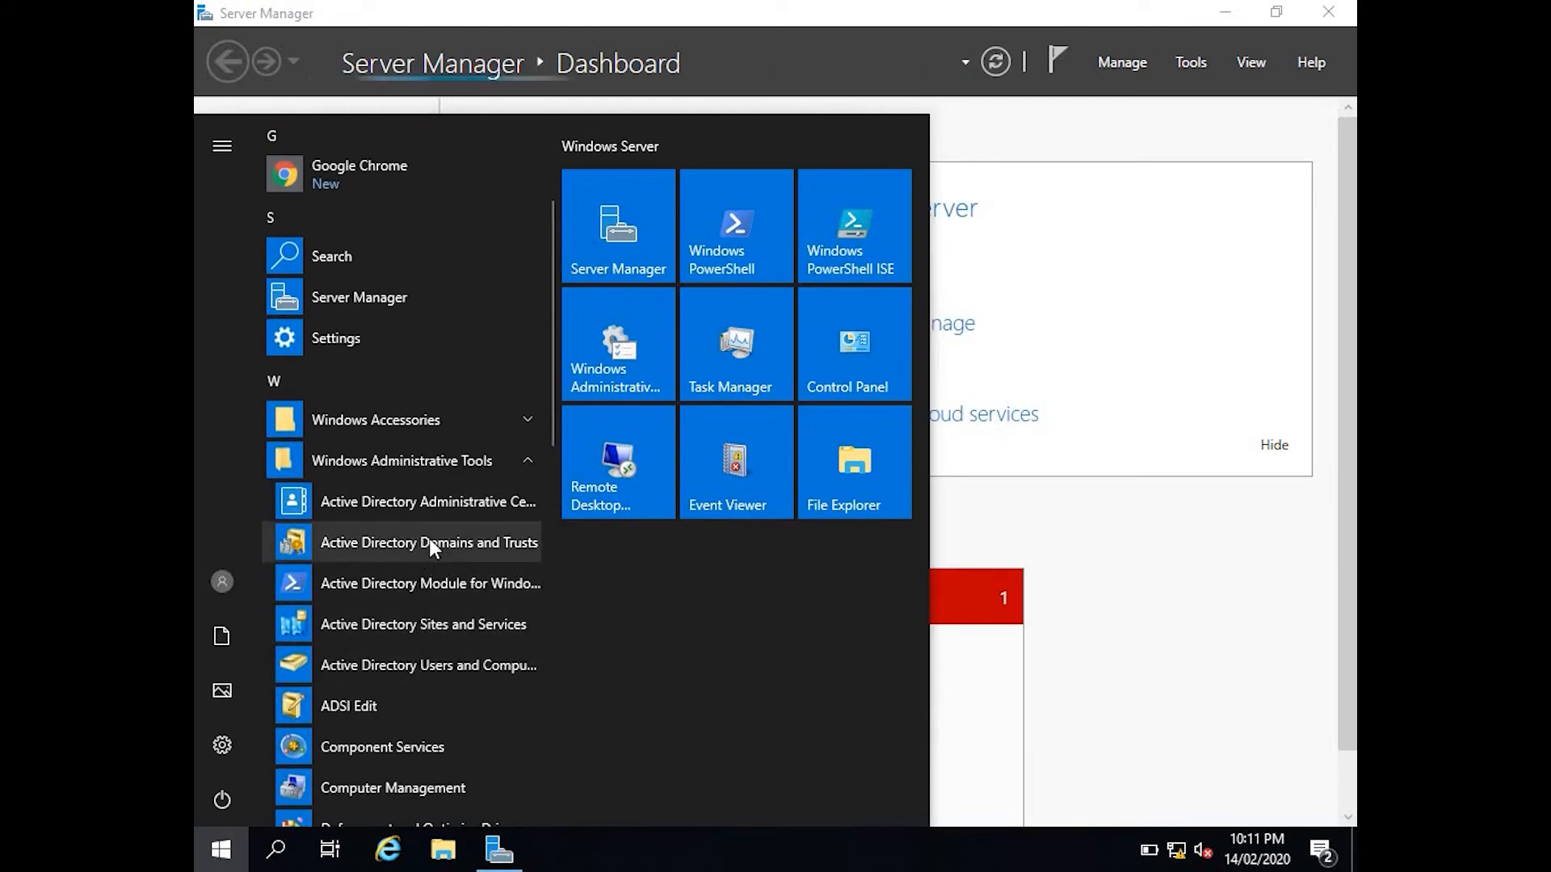
pyautogui.click(410, 667)
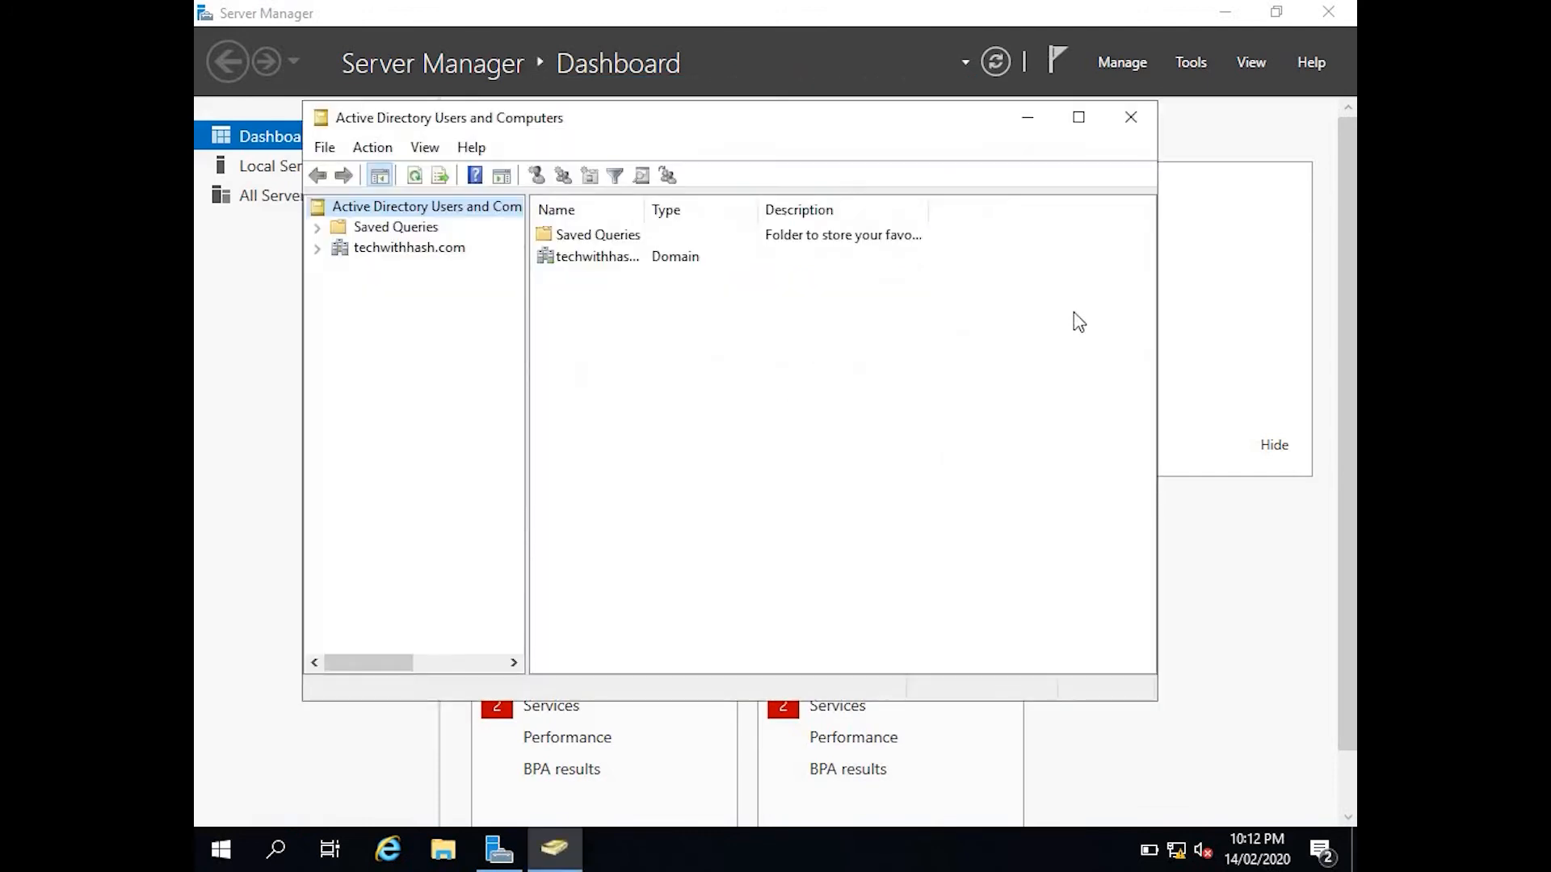
pyautogui.click(1079, 118)
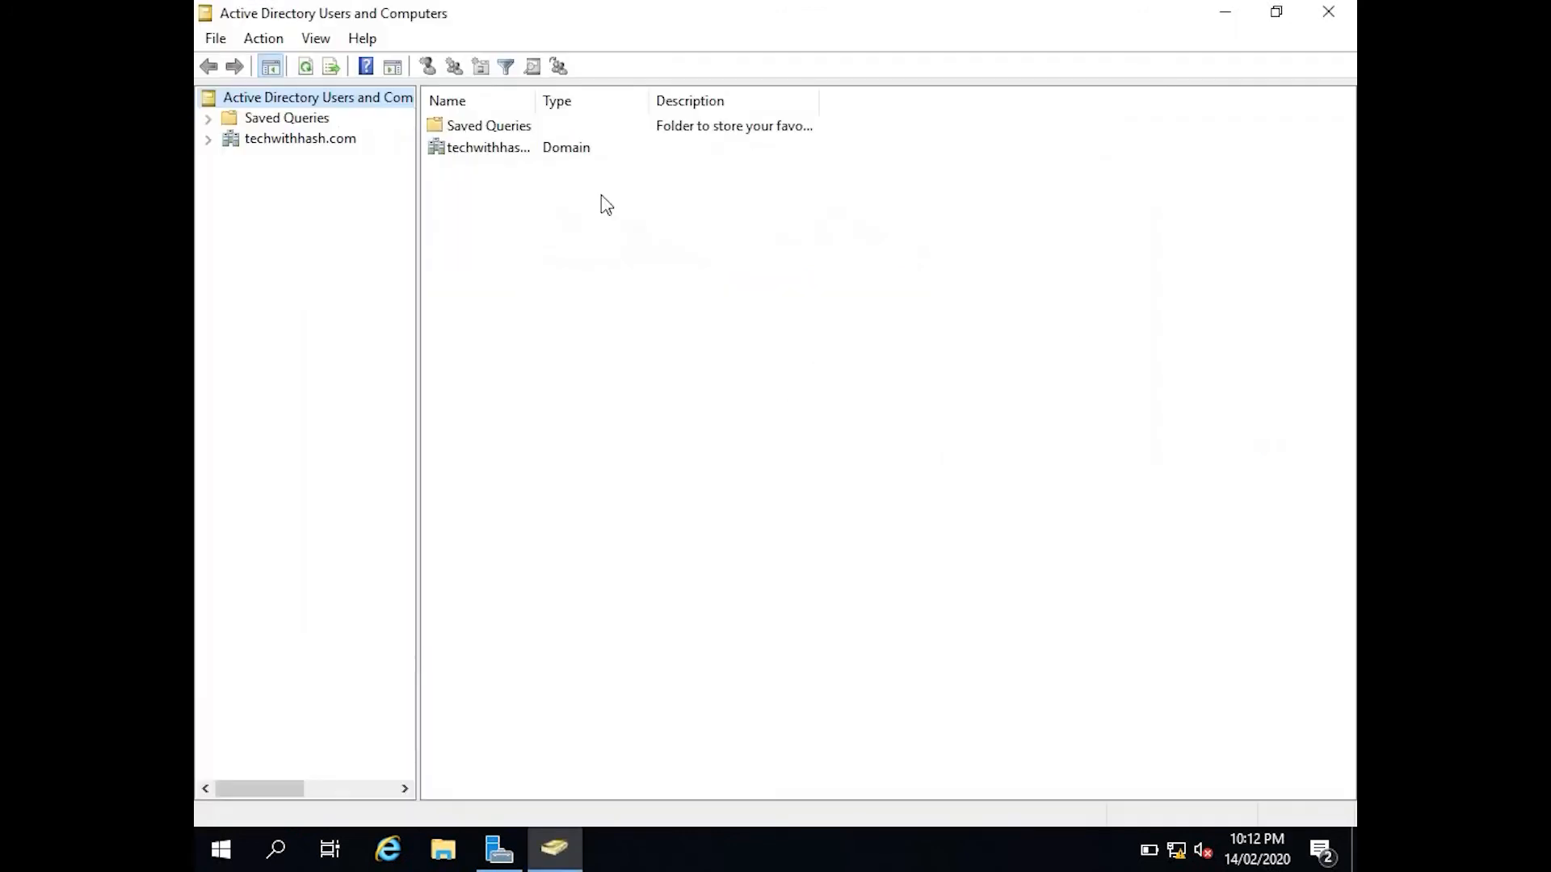
pyautogui.click(208, 138)
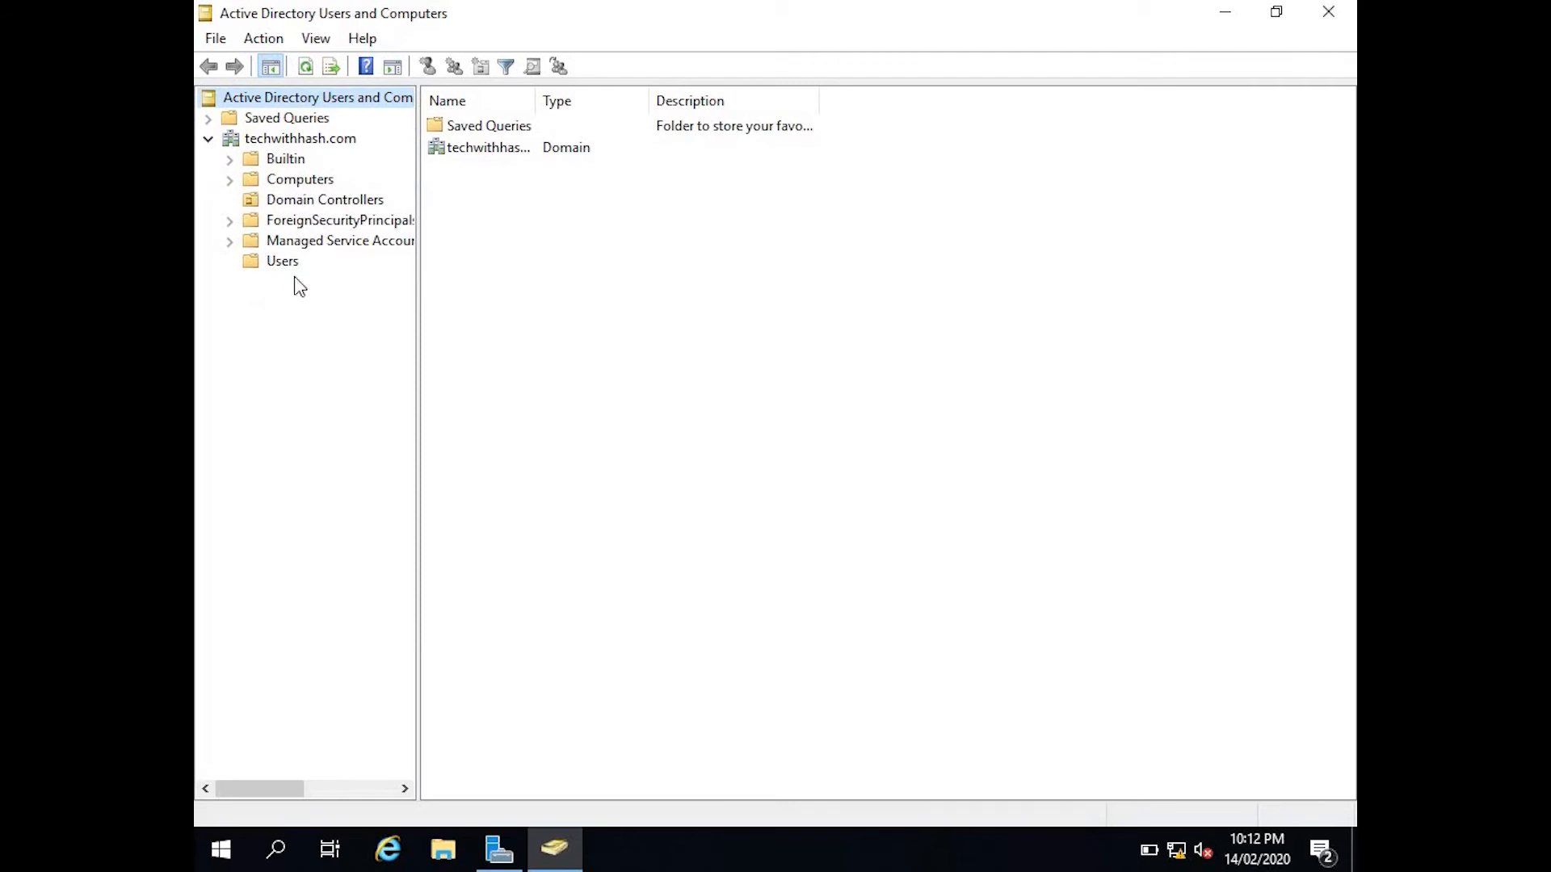
# Start a new Organizational Unit from the techwithhash.com domain's New context menu.
pyautogui.rightClick(299, 140)
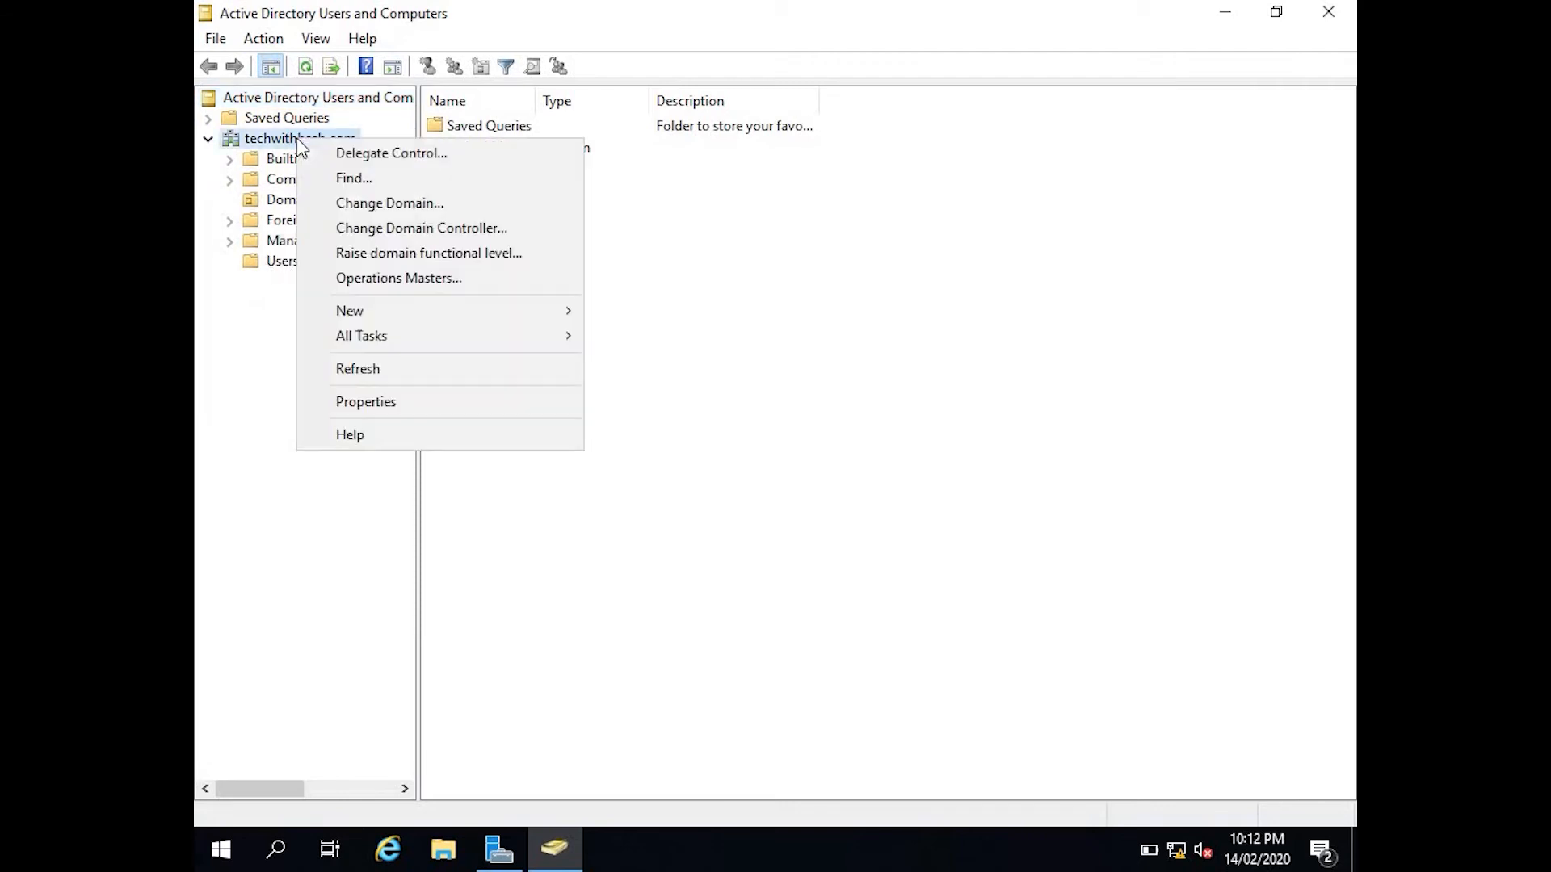
pyautogui.moveTo(349, 311)
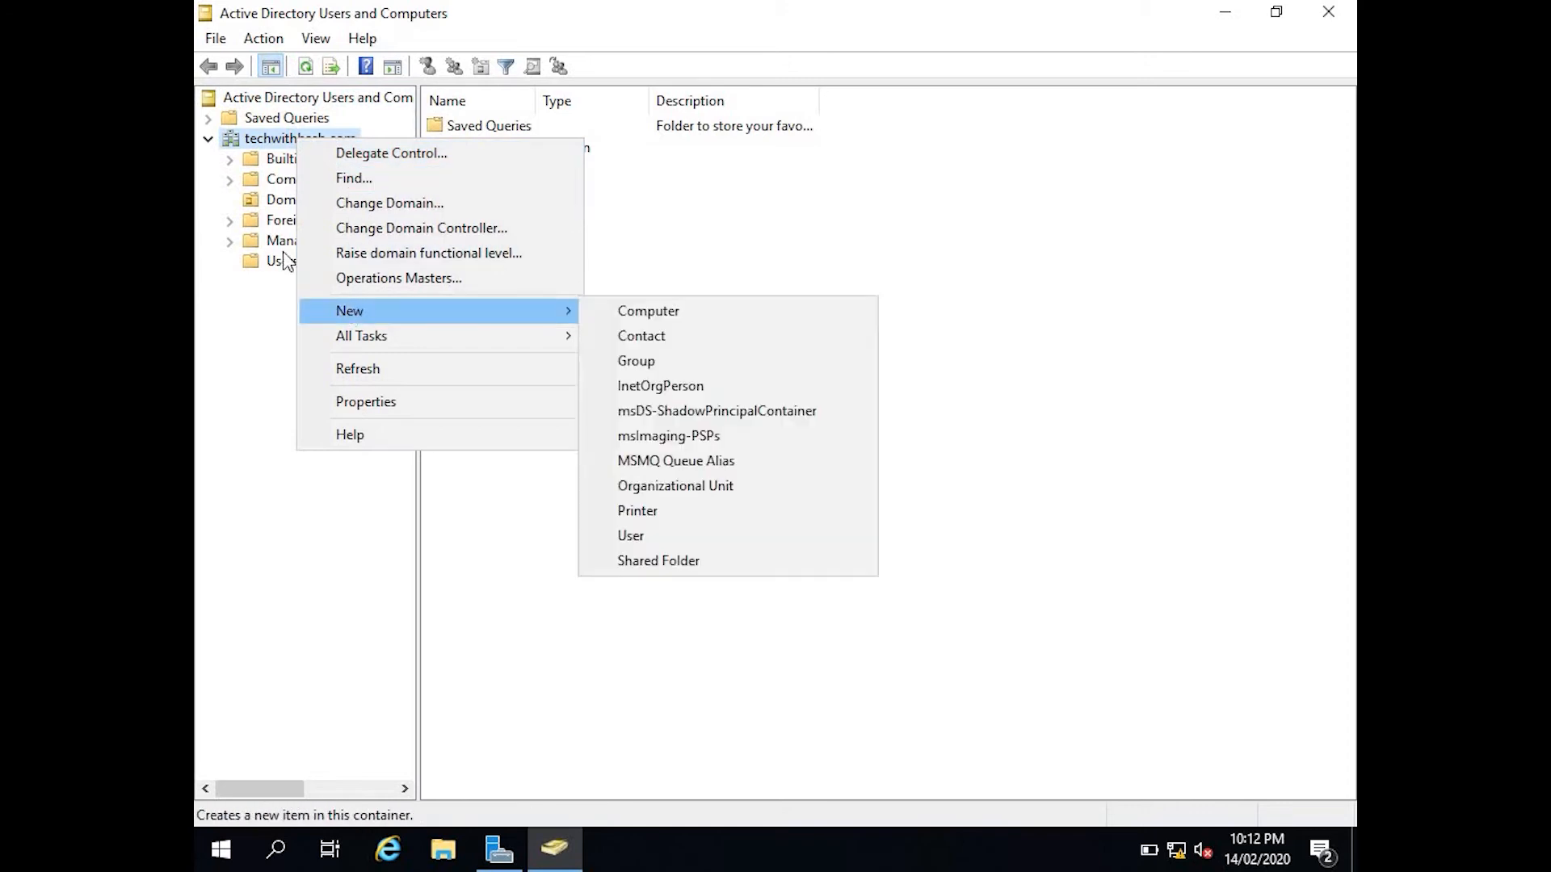
pyautogui.click(268, 284)
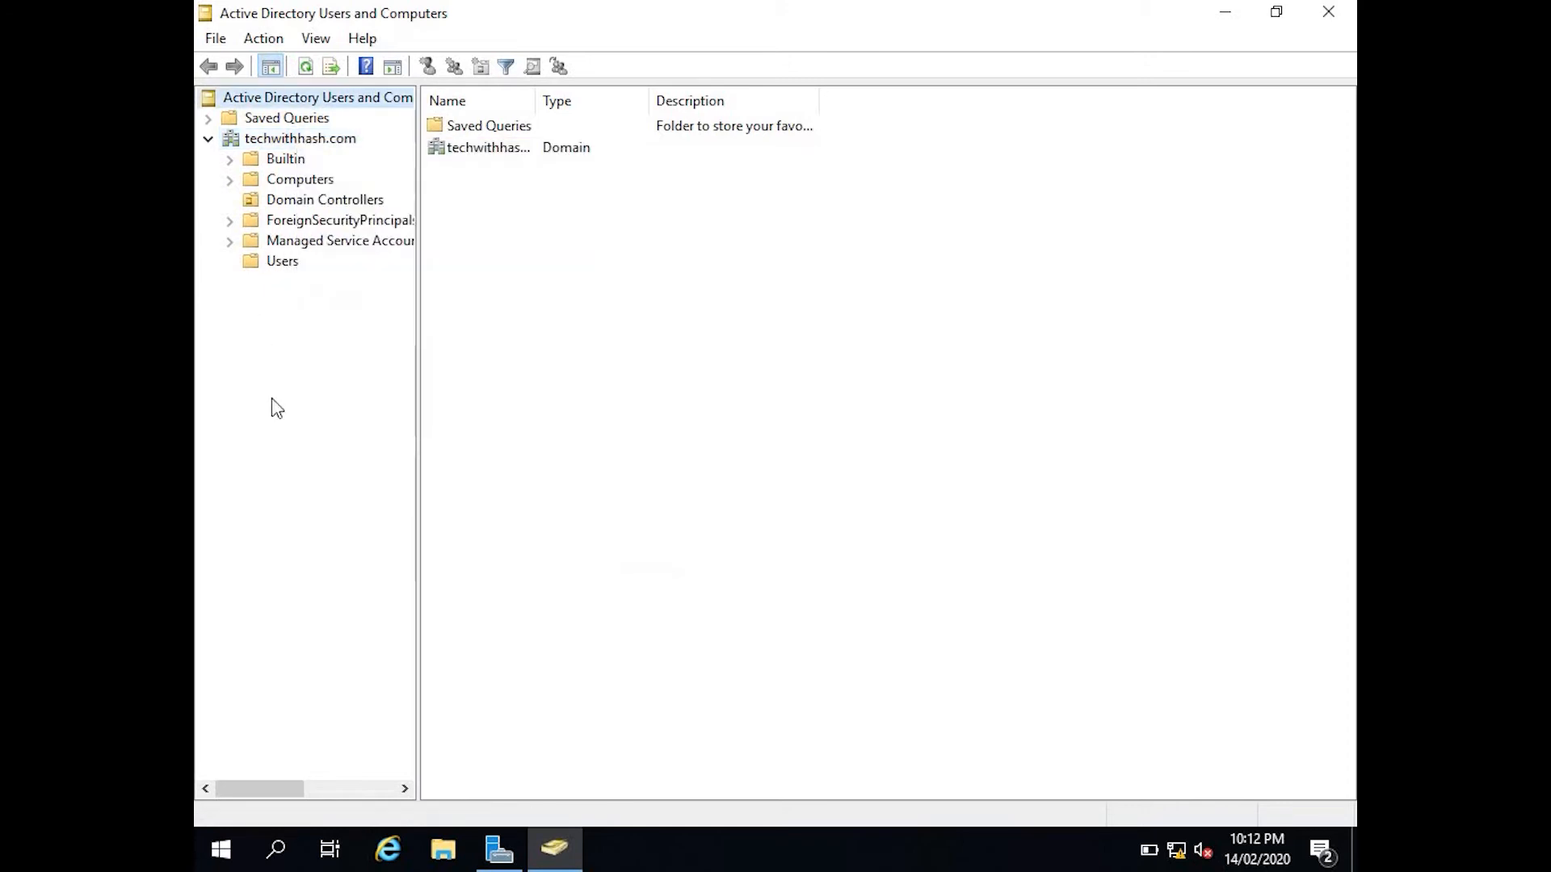
pyautogui.rightClick(273, 145)
pyautogui.moveTo(338, 314)
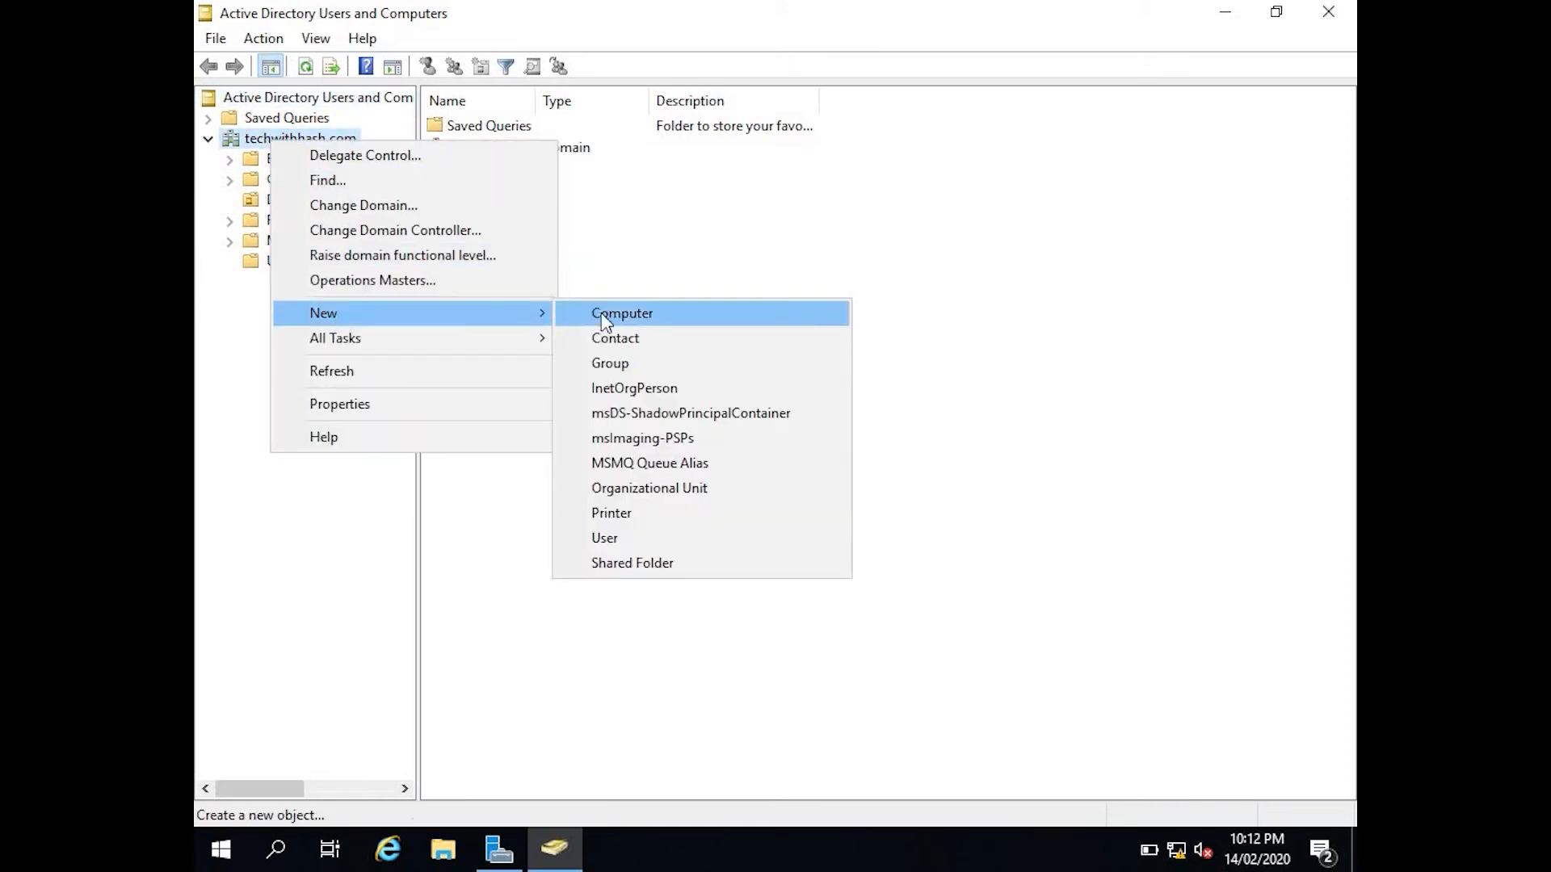
pyautogui.click(629, 489)
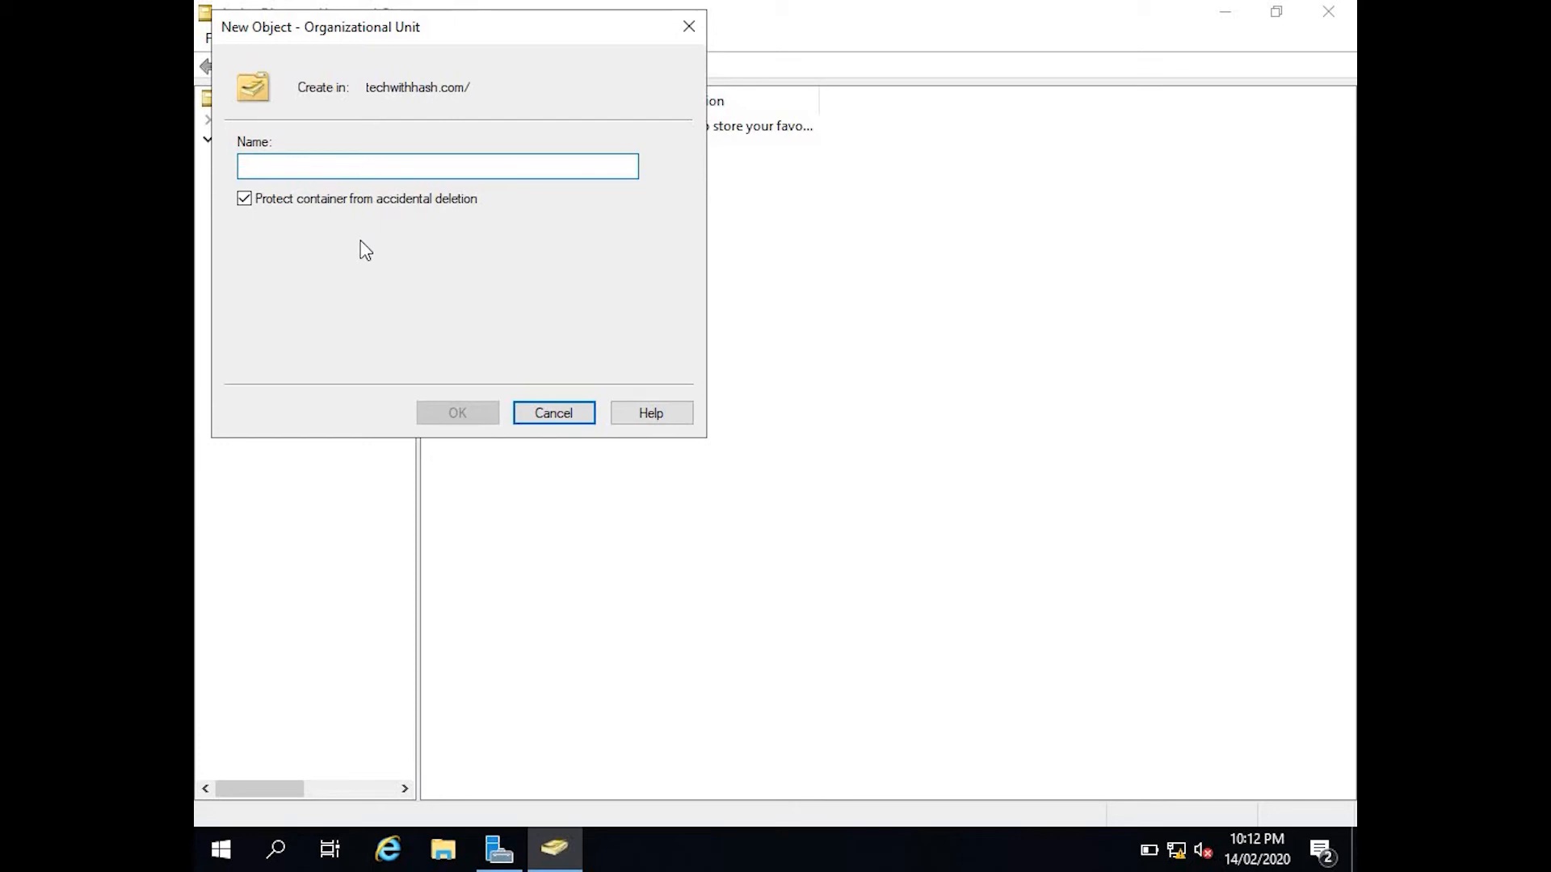
pyautogui.click(561, 414)
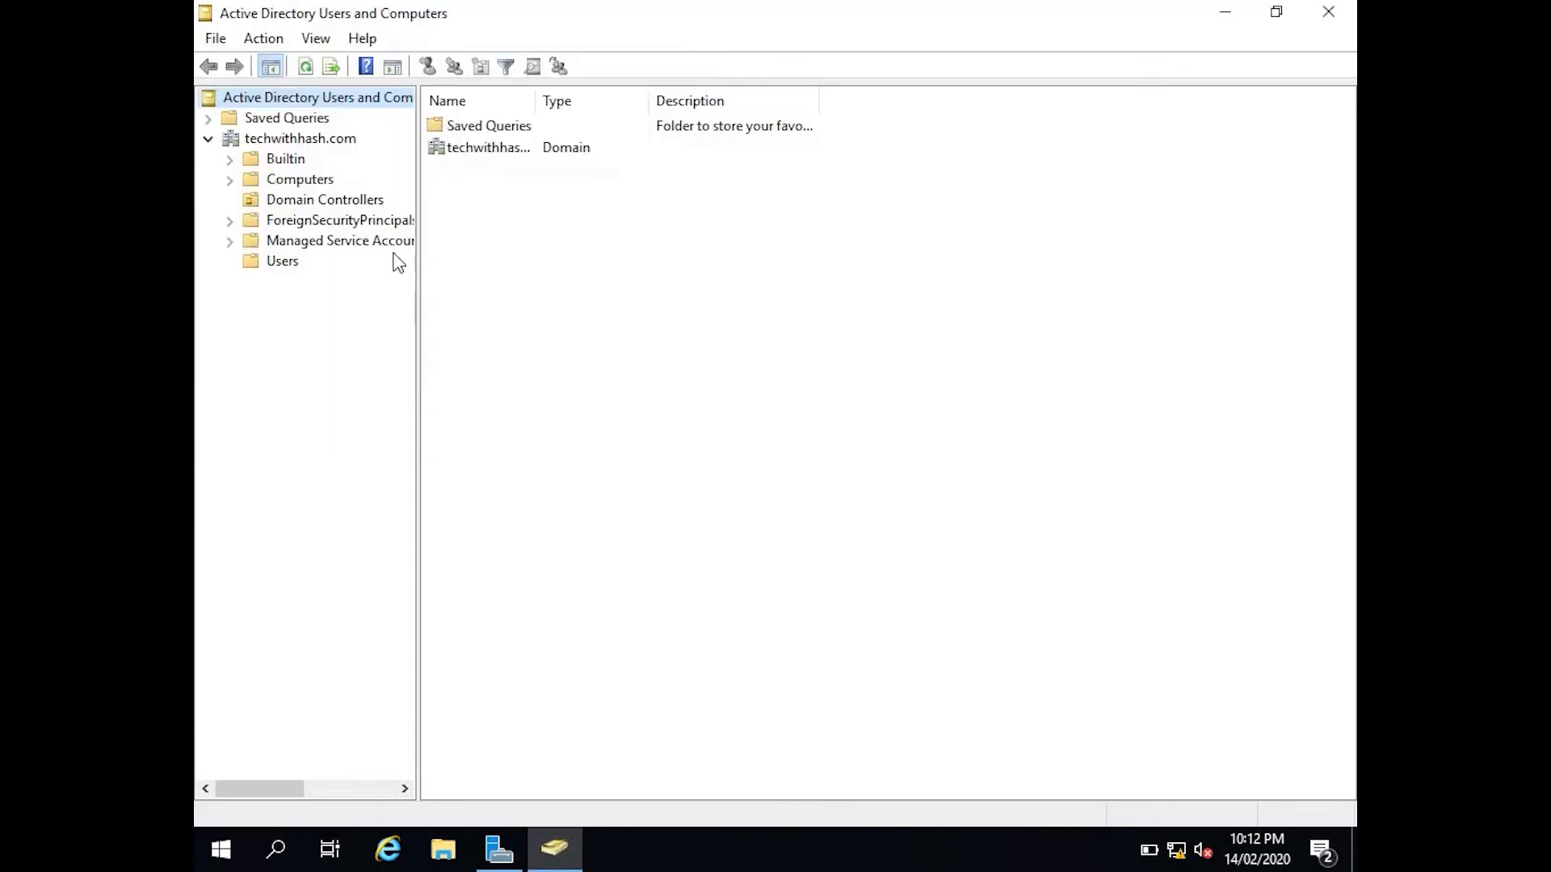
pyautogui.rightClick(267, 139)
pyautogui.rightClick(267, 145)
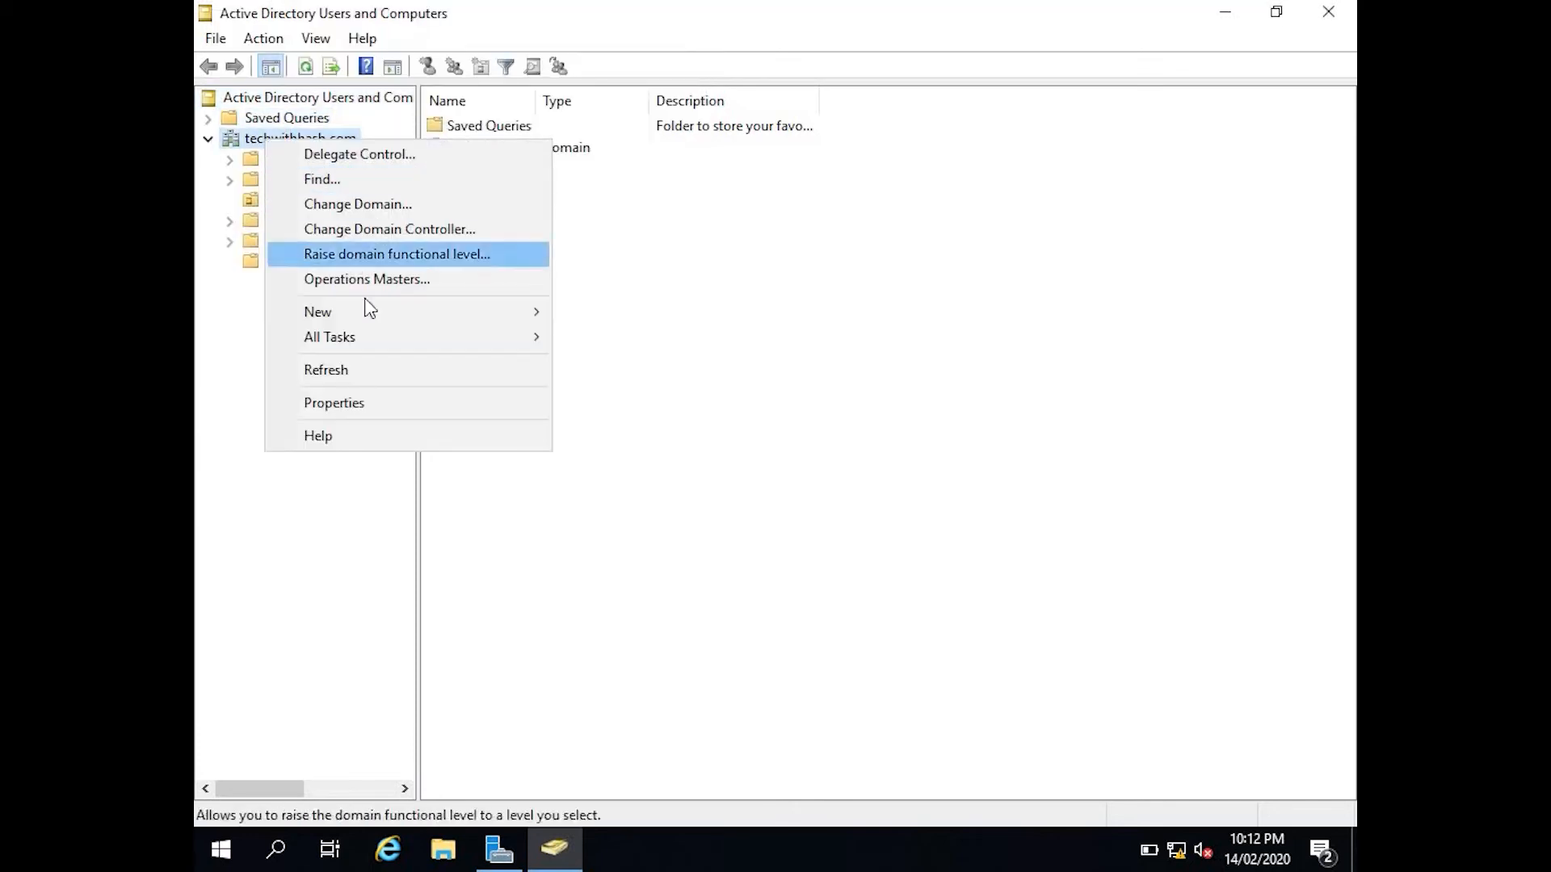
pyautogui.moveTo(374, 317)
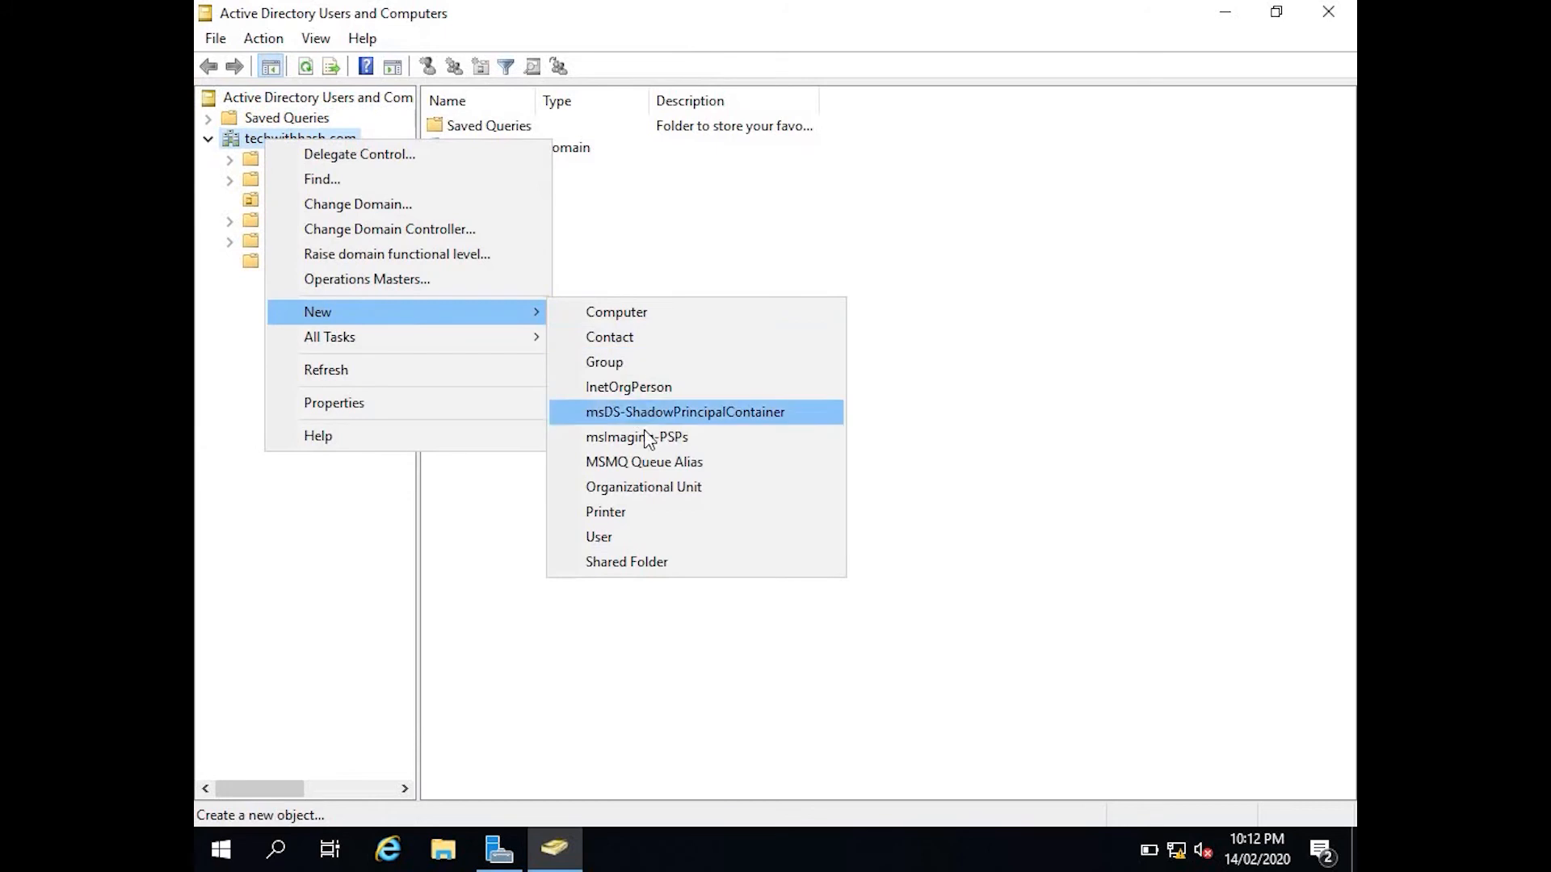
pyautogui.click(647, 487)
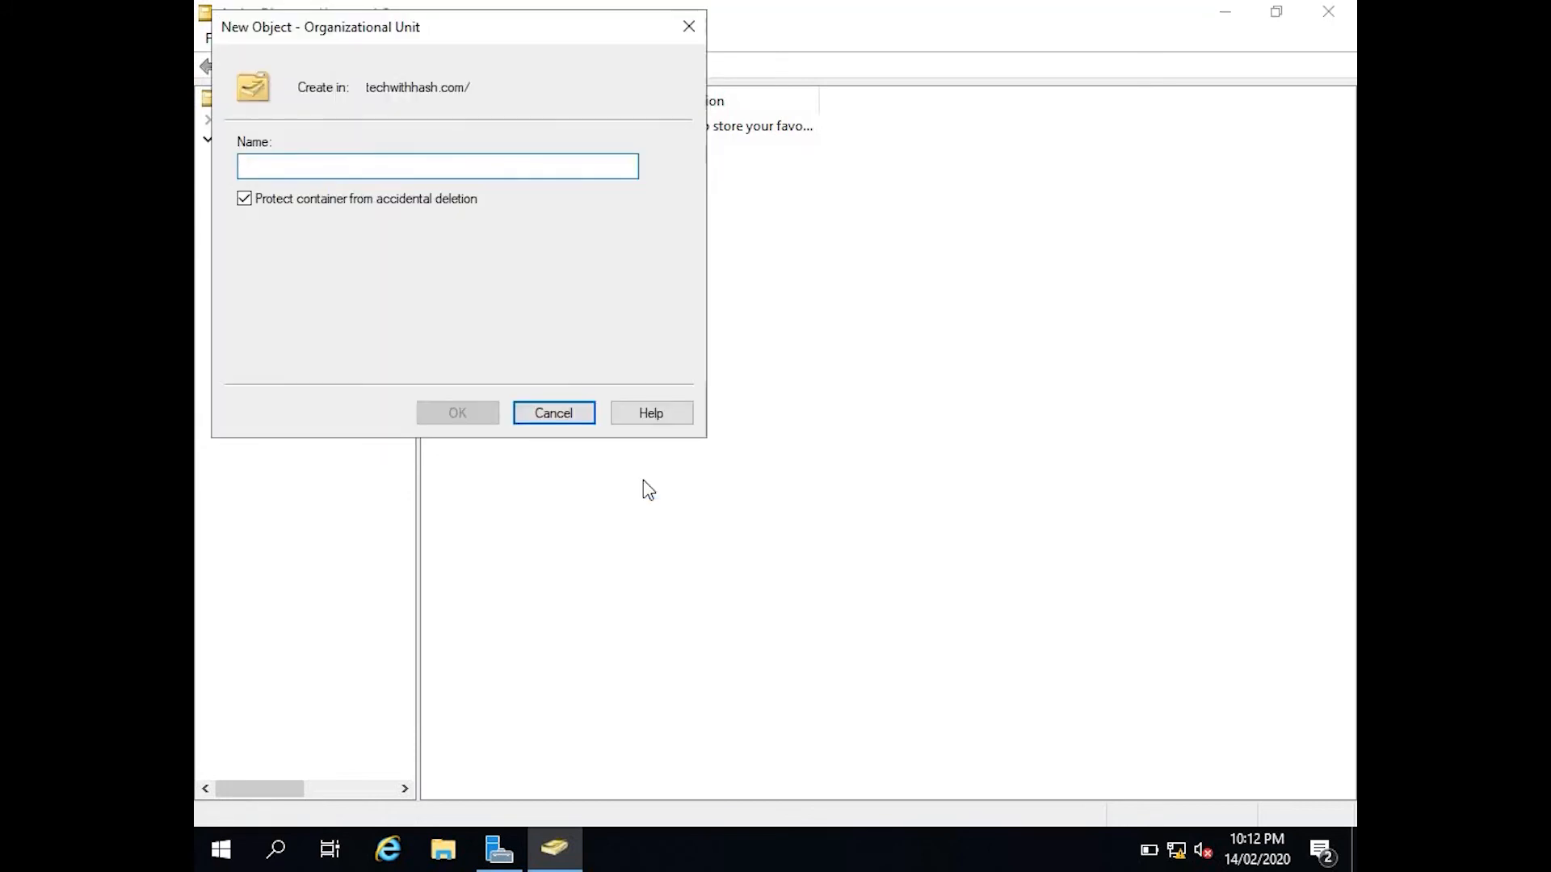
# Create the Office organizational unit, then switch to the Windows 10 client machine.
pyautogui.write('Office')
pyautogui.press('Return')
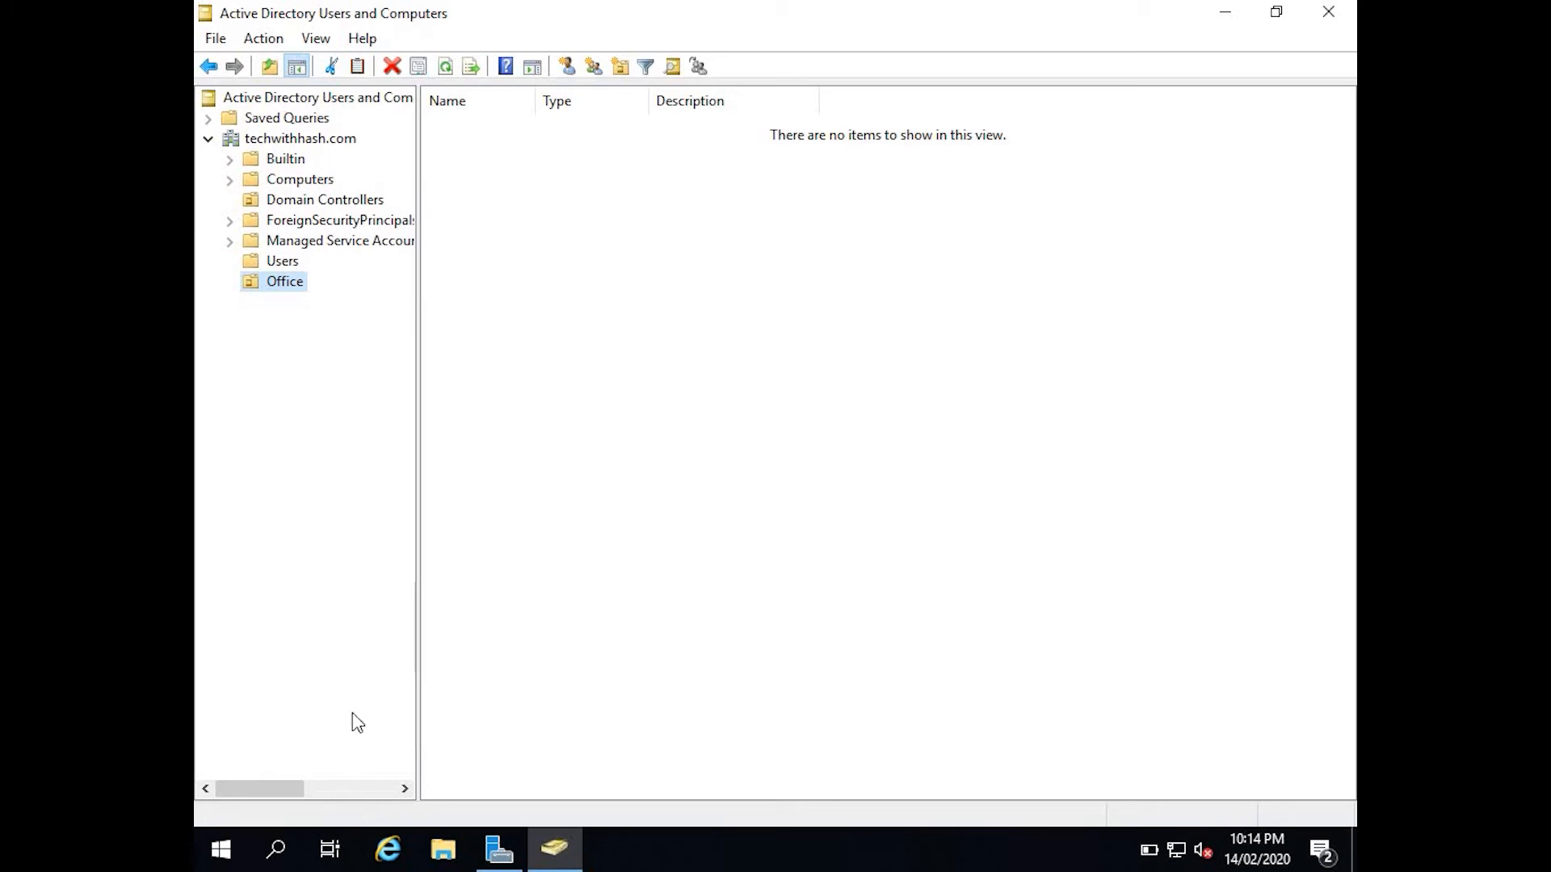
pyautogui.click(533, 861)
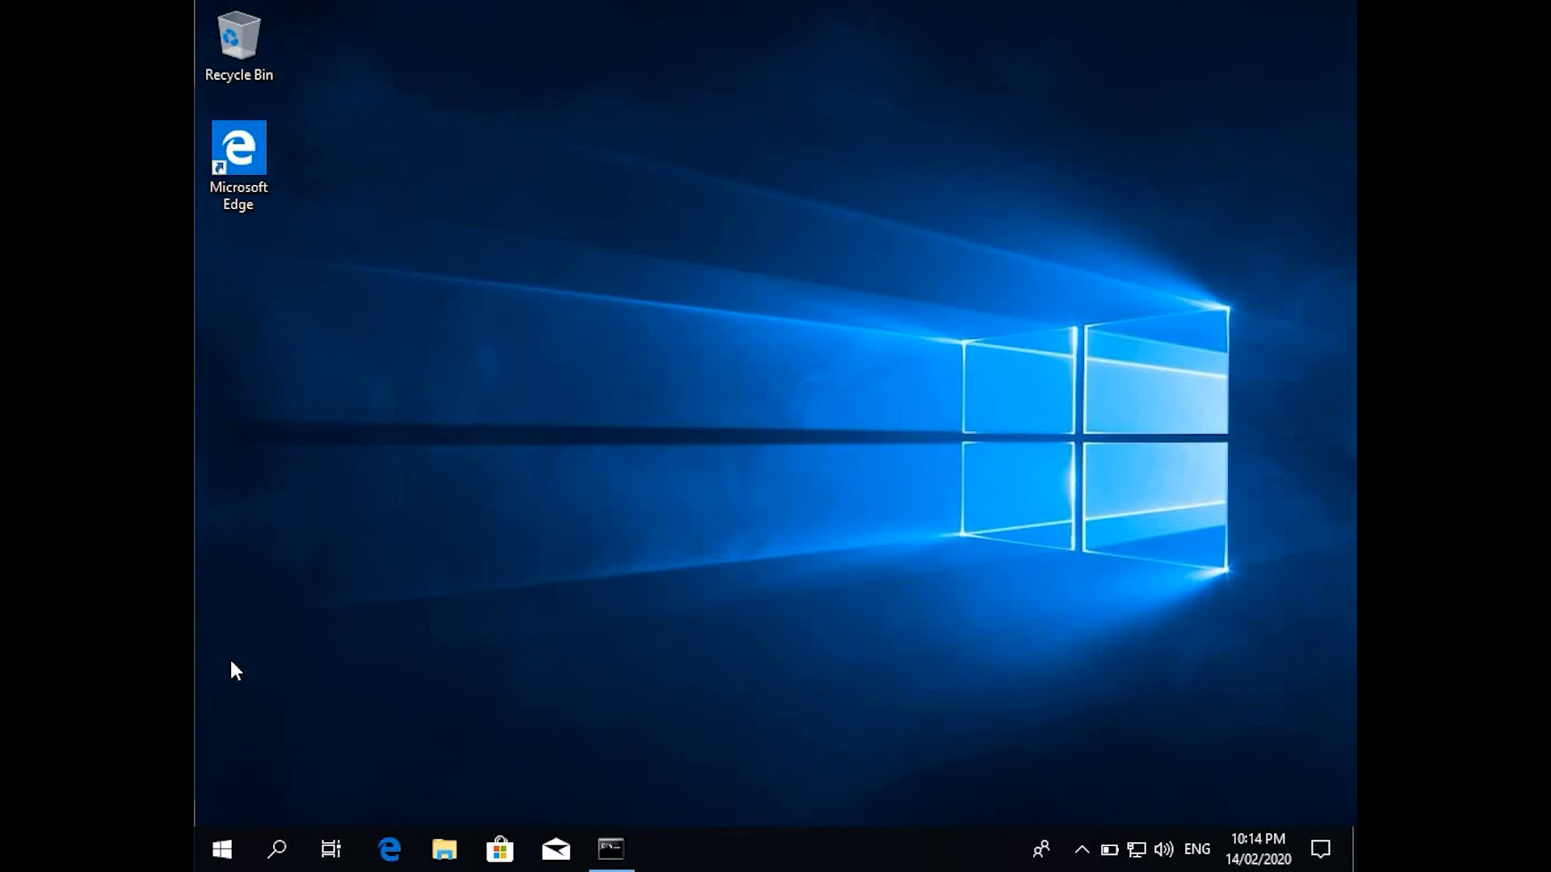
# Launch Windows Settings from the Start menu and maximize its window.
pyautogui.click(220, 847)
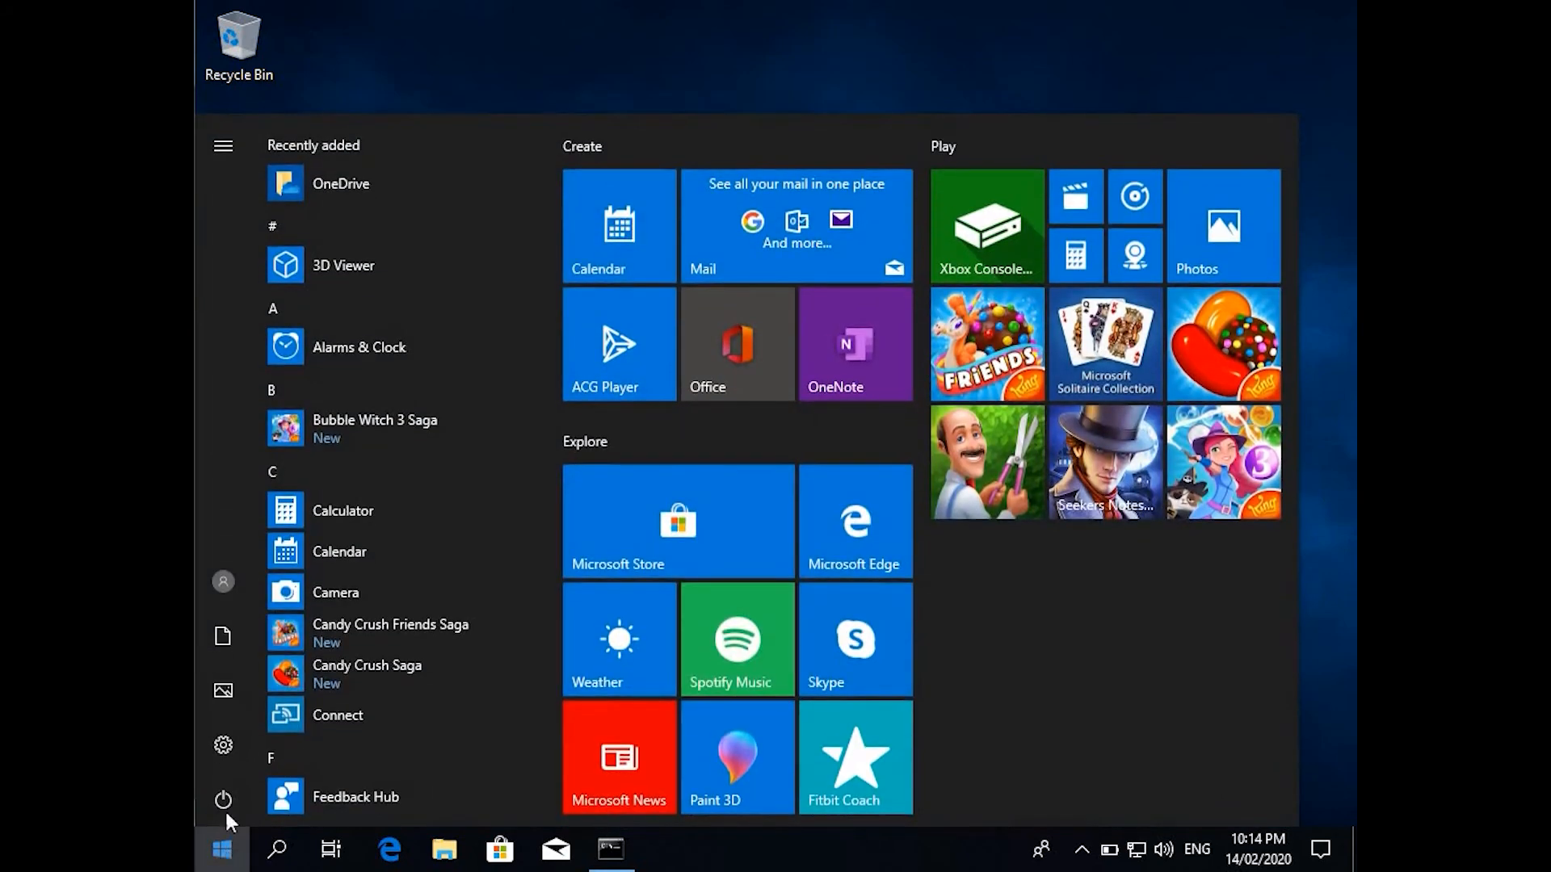
pyautogui.click(225, 745)
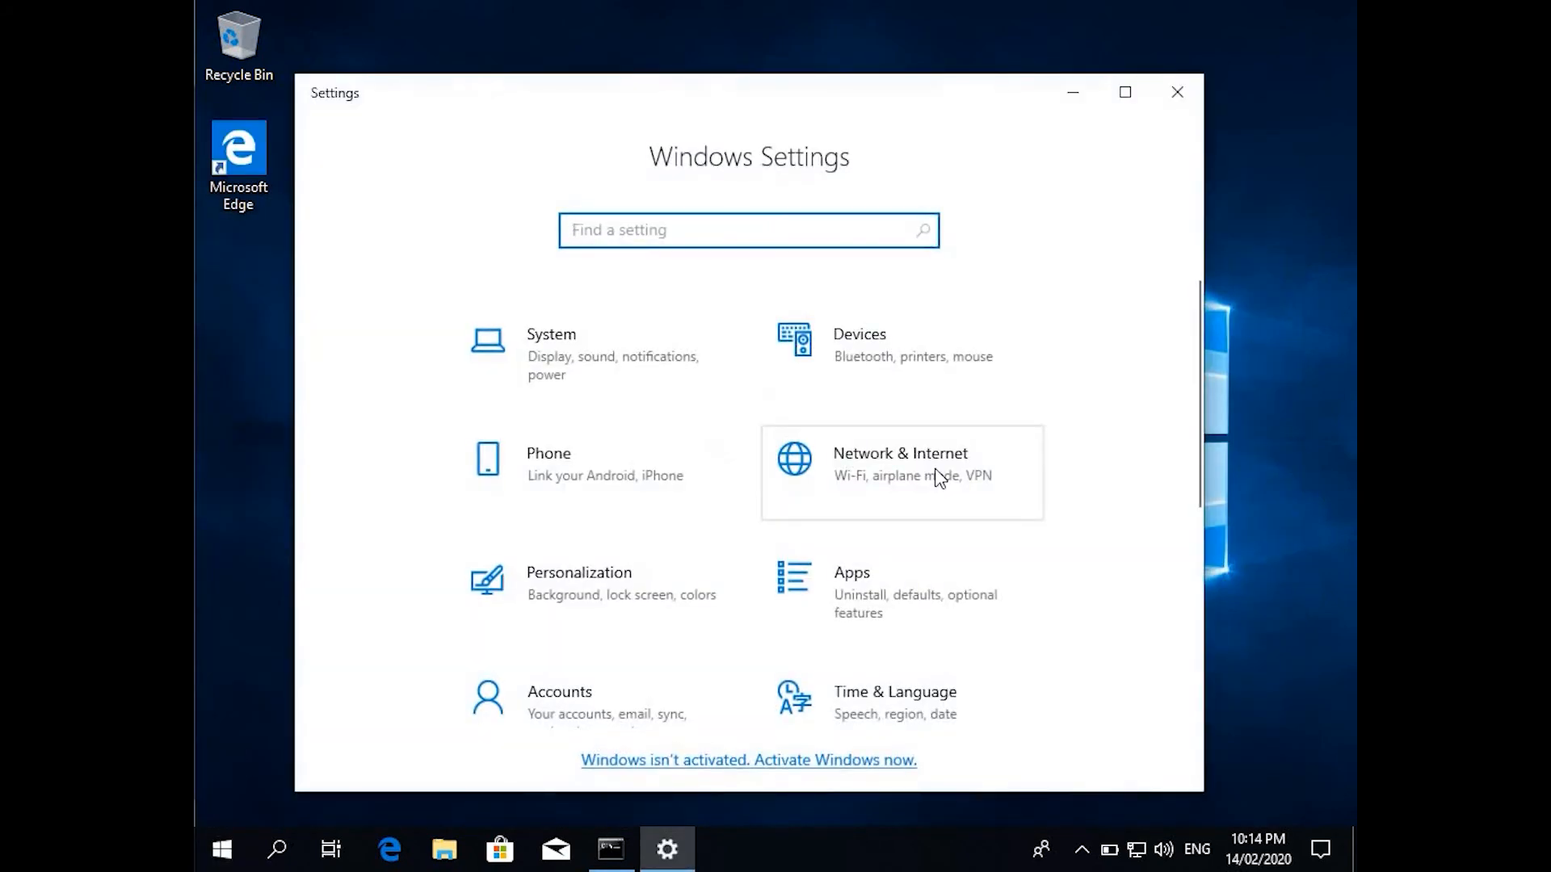
pyautogui.click(1125, 92)
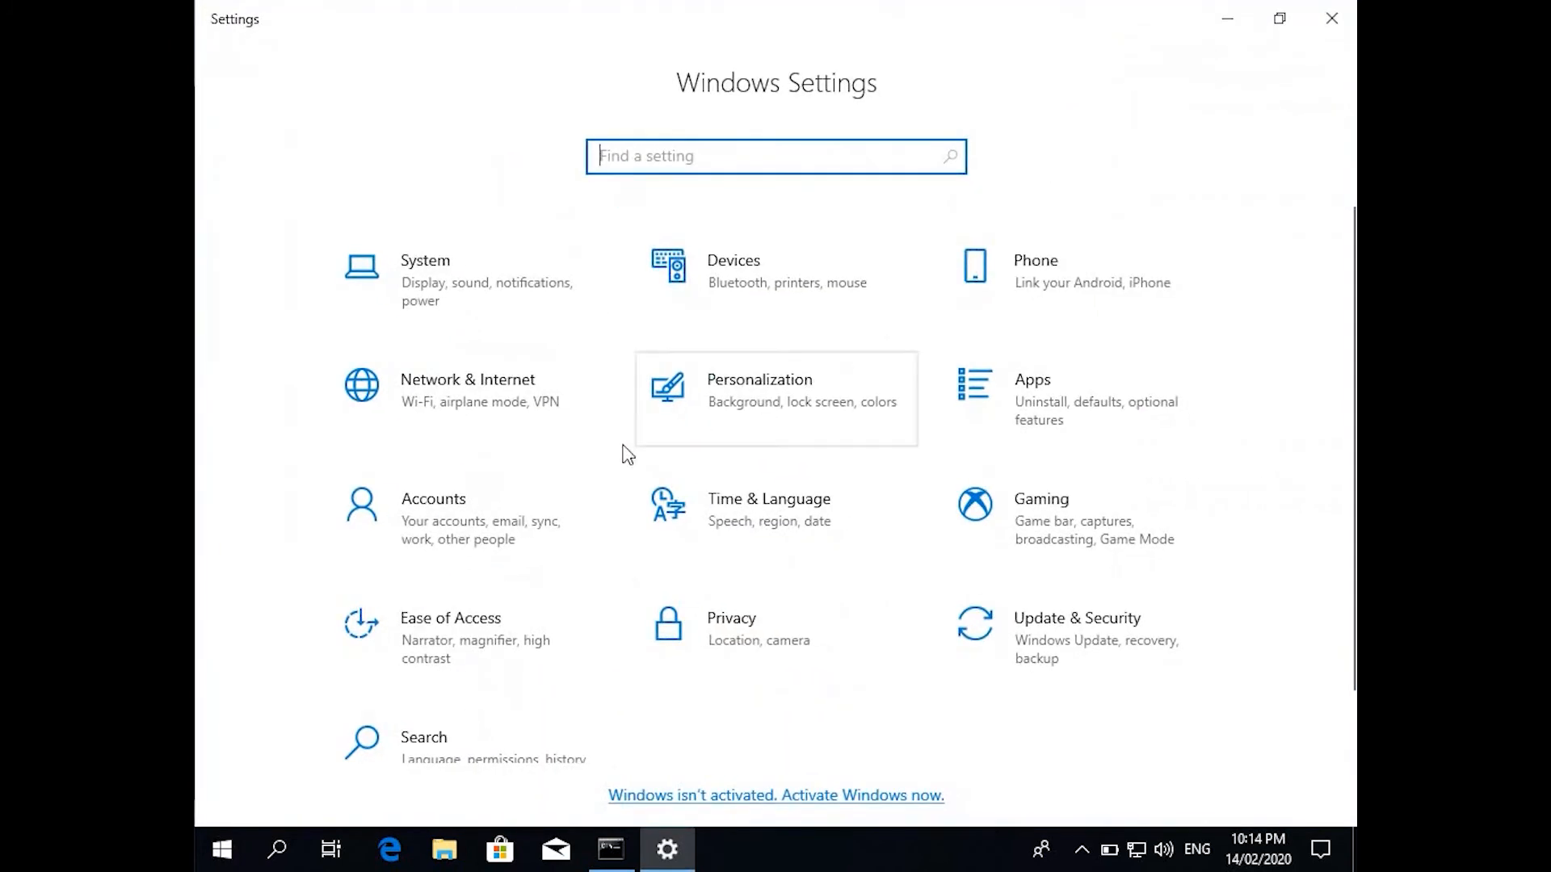
pyautogui.click(493, 512)
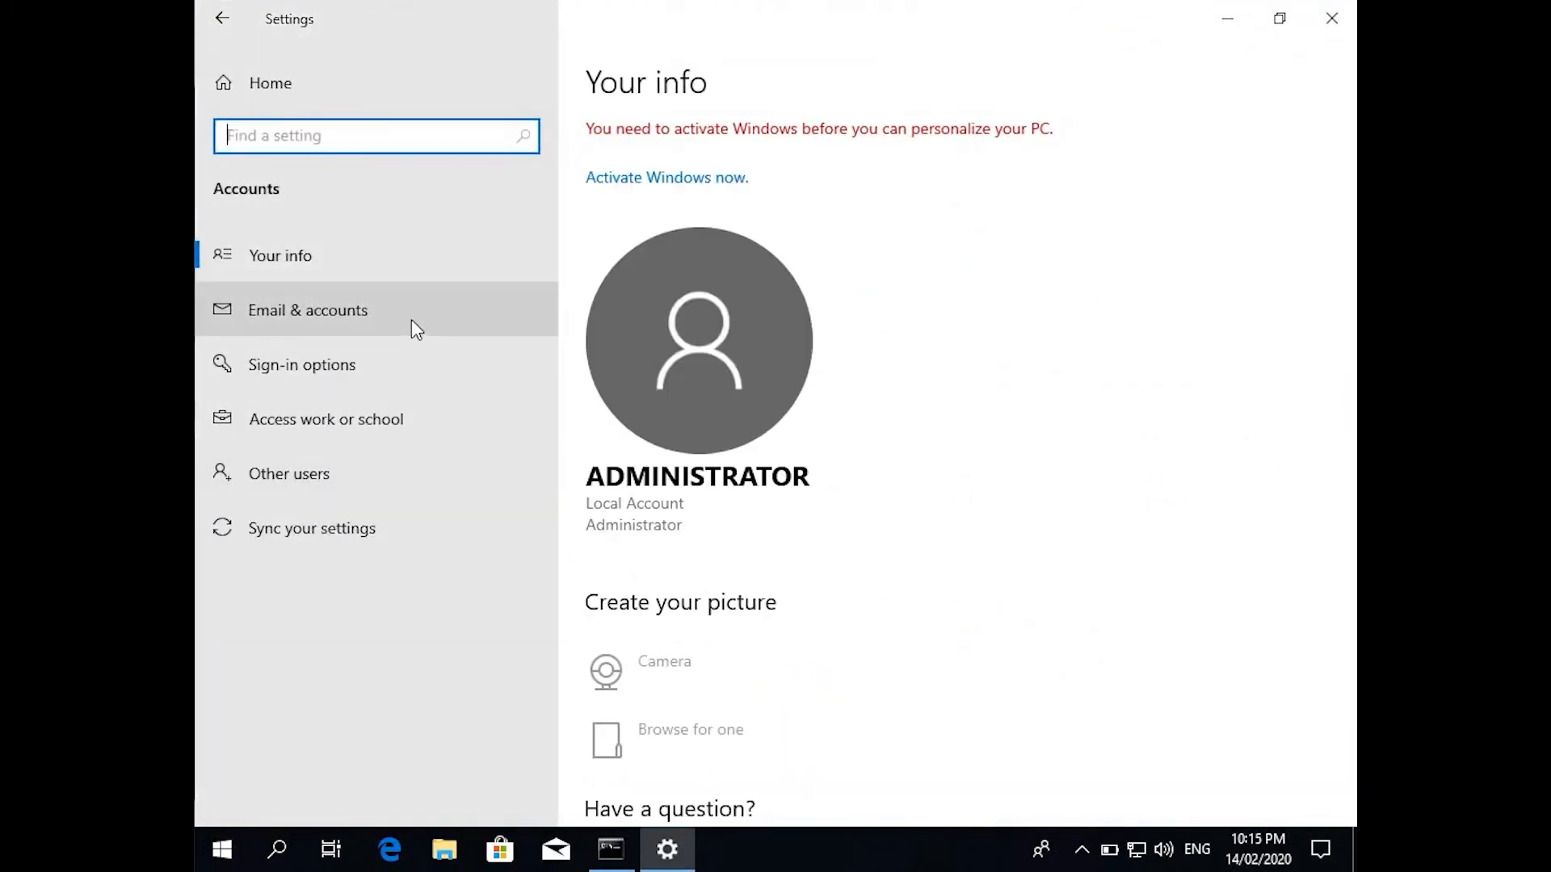
# Check the Ethernet details show IPv4 192.168.5.5 and DNS 192.168.5.50, then return to Settings home.
pyautogui.rightClick(1137, 848)
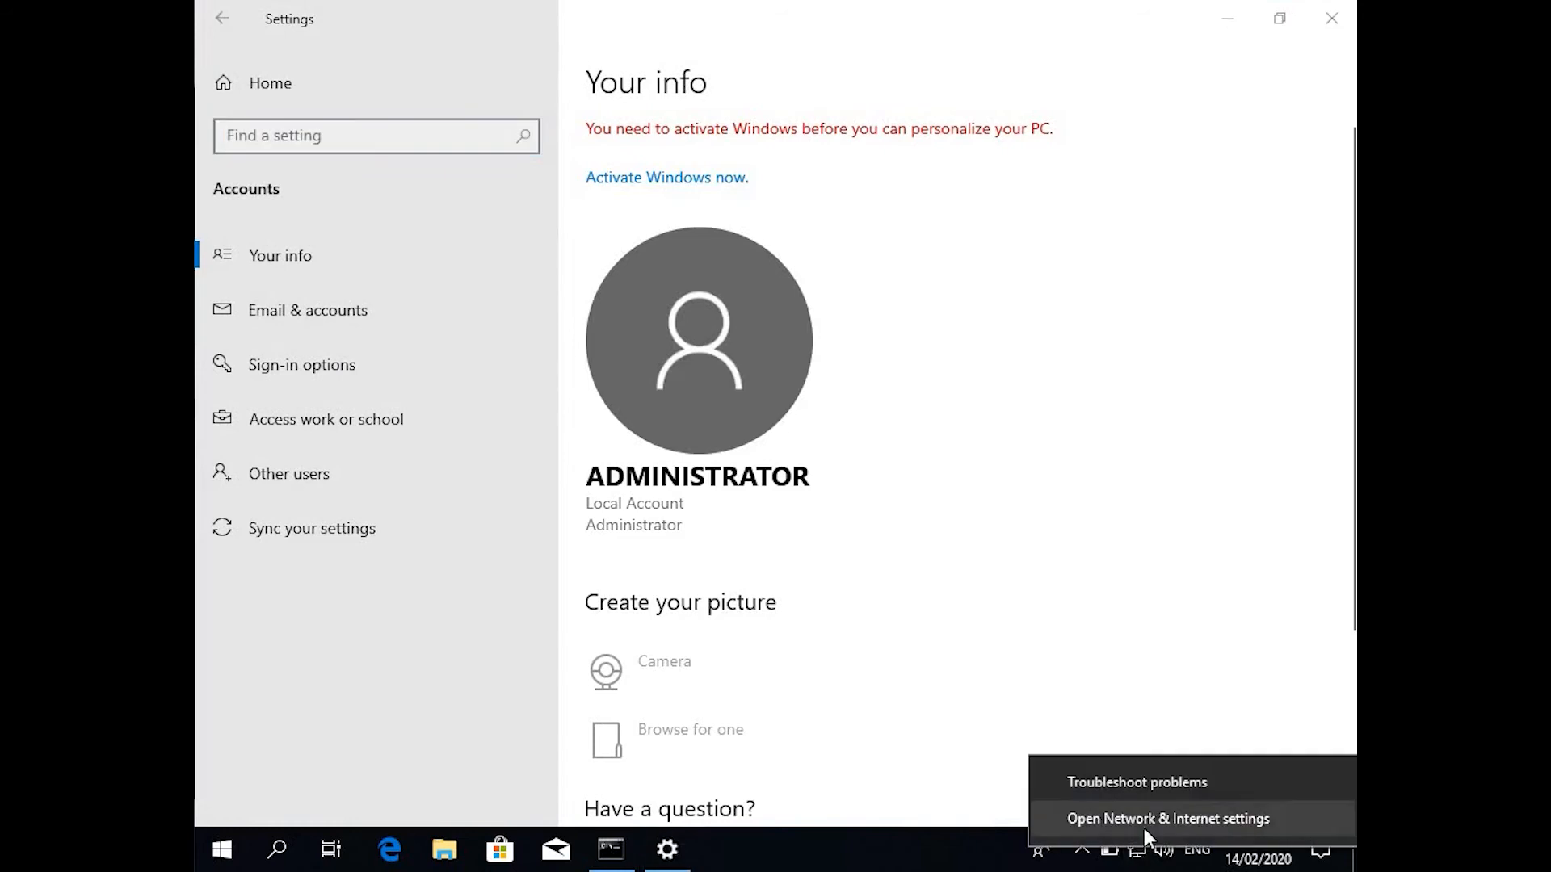
pyautogui.click(1145, 823)
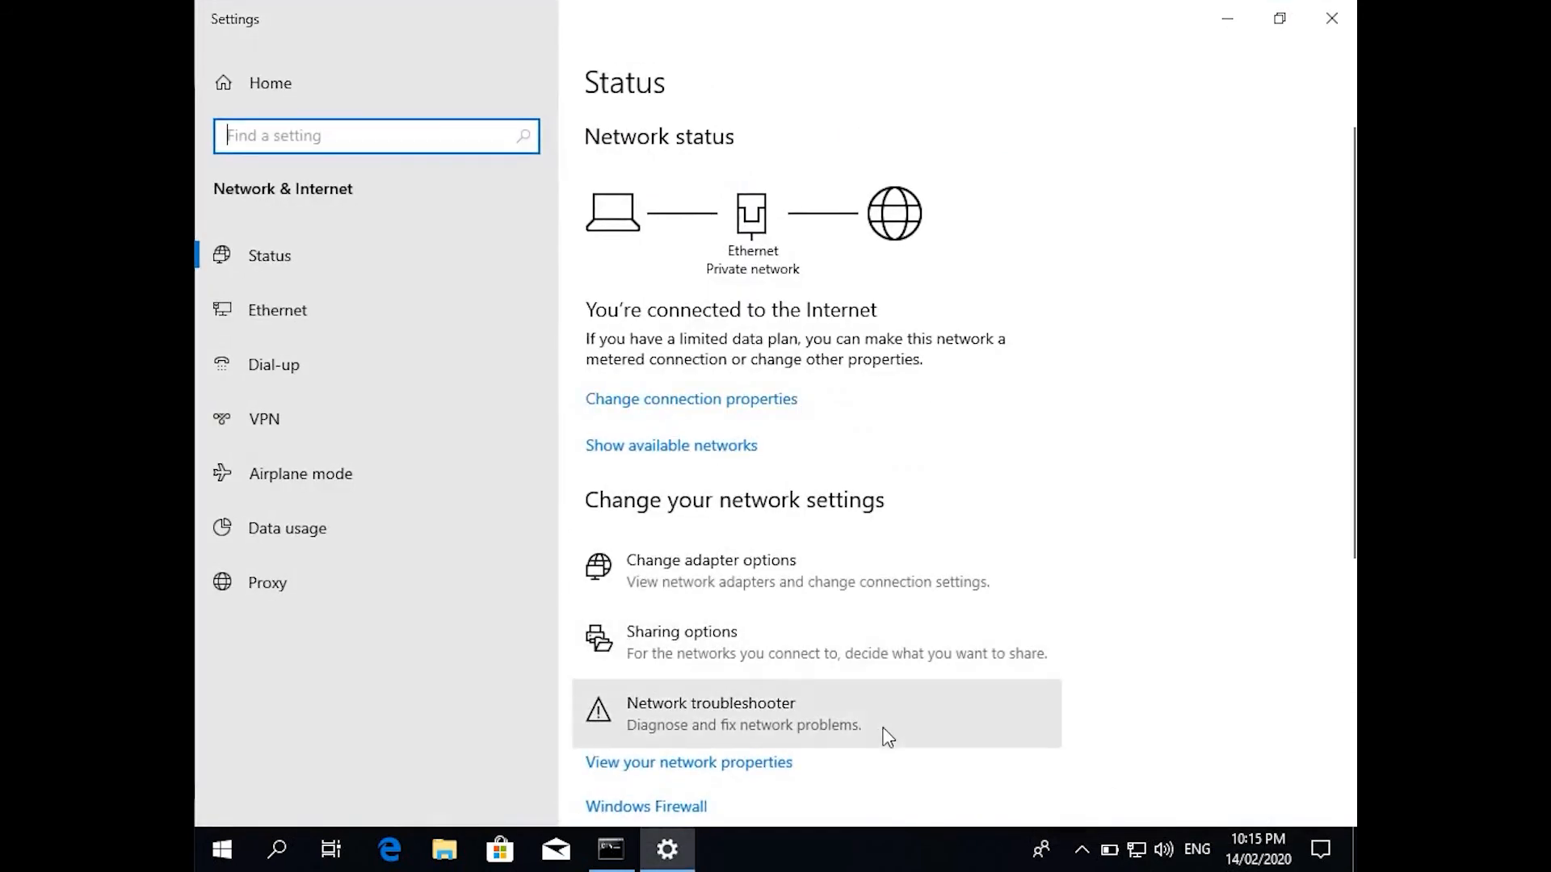
pyautogui.scroll(-3, 888, 736)
pyautogui.click(711, 726)
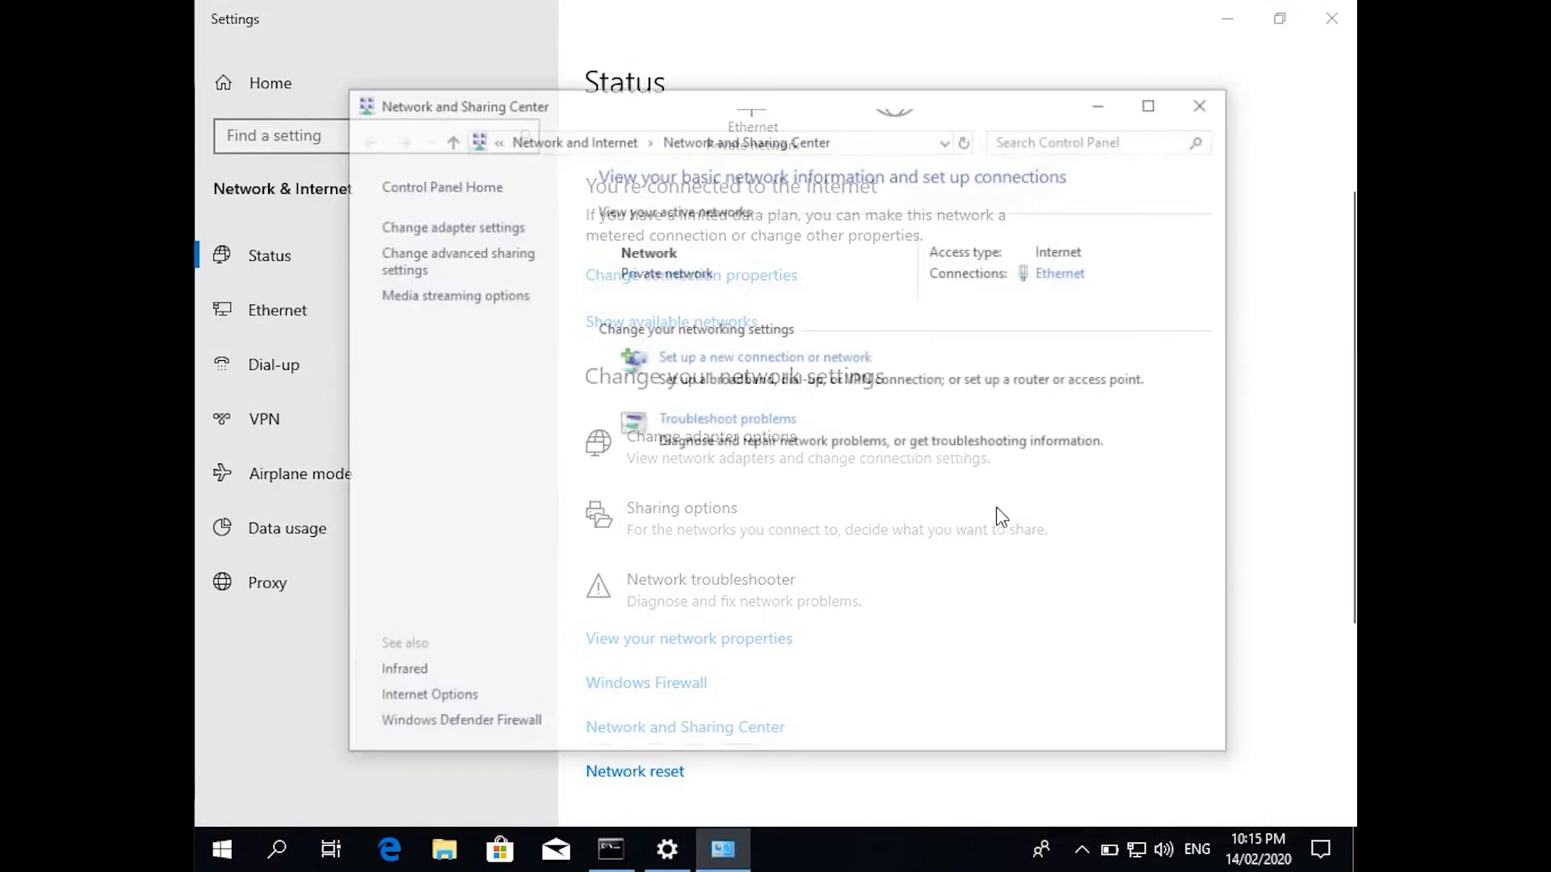
pyautogui.click(1050, 274)
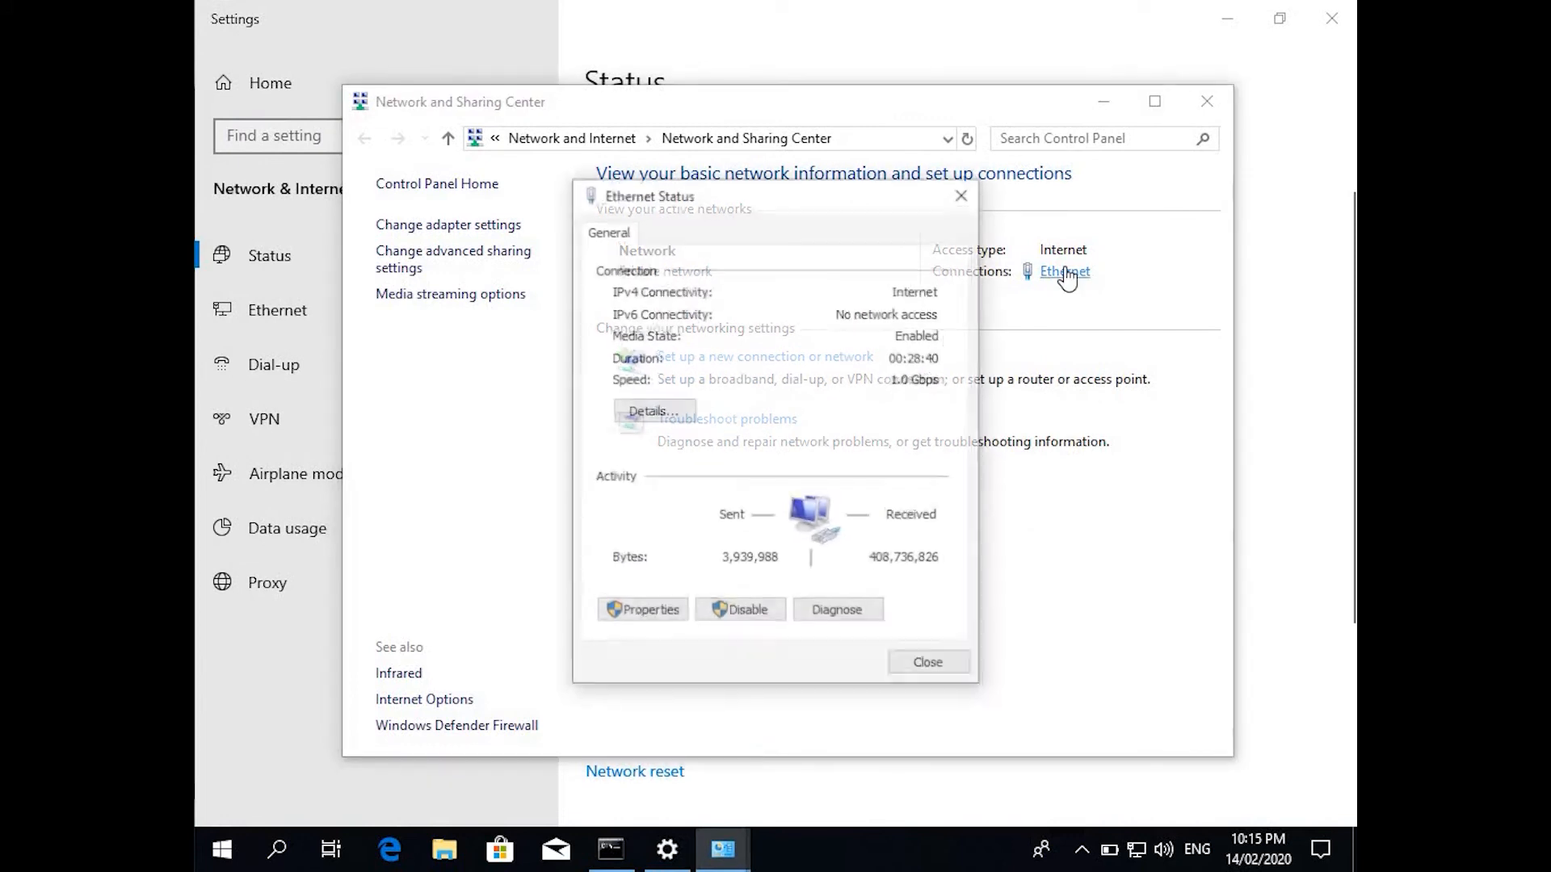
pyautogui.click(637, 412)
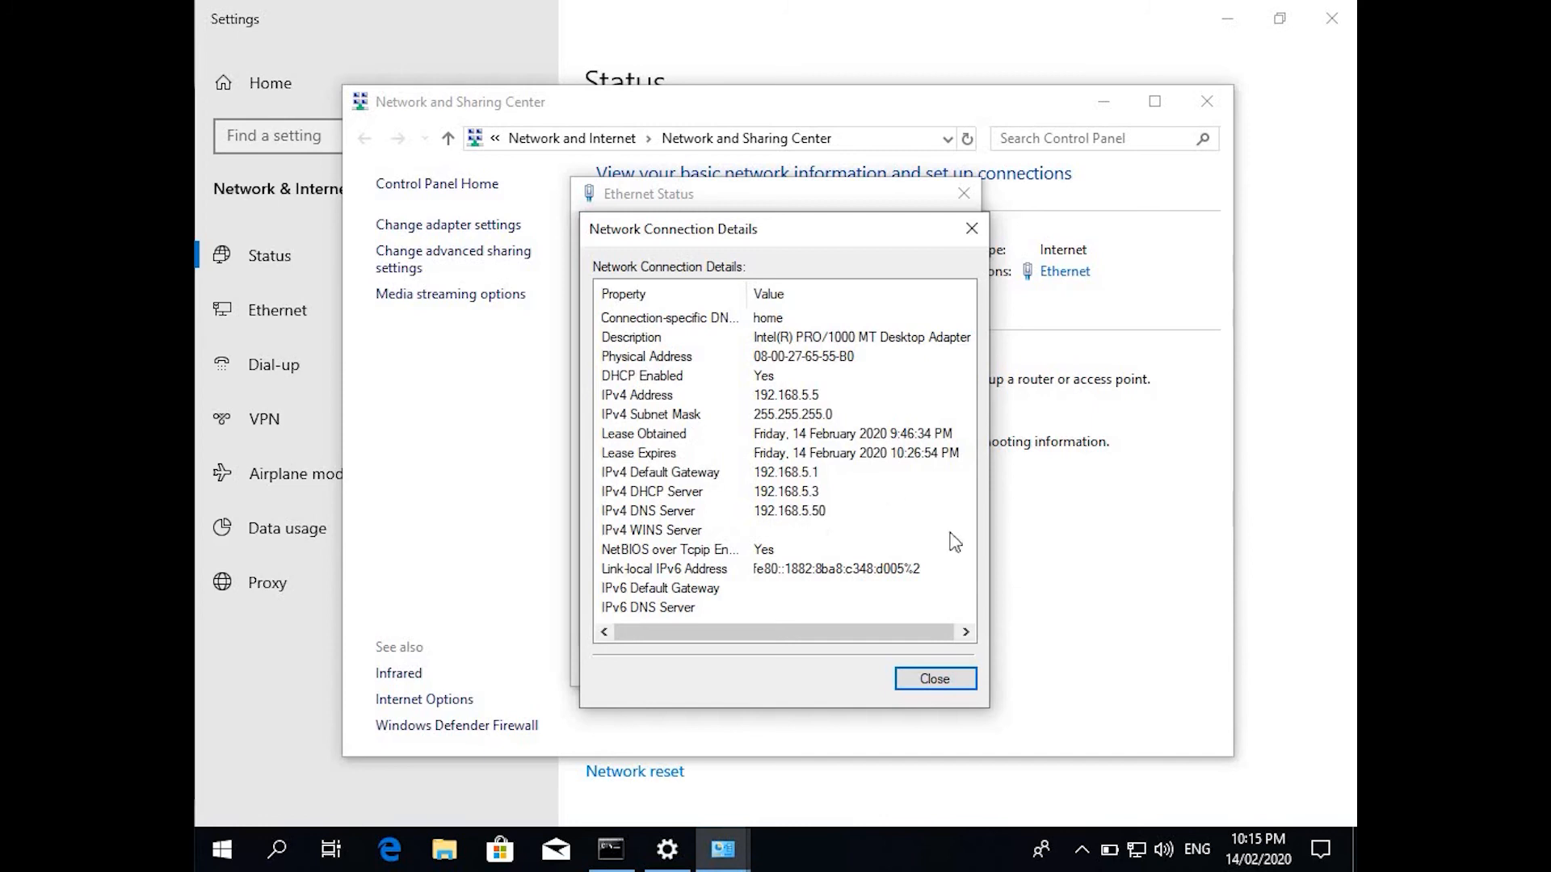
pyautogui.click(941, 680)
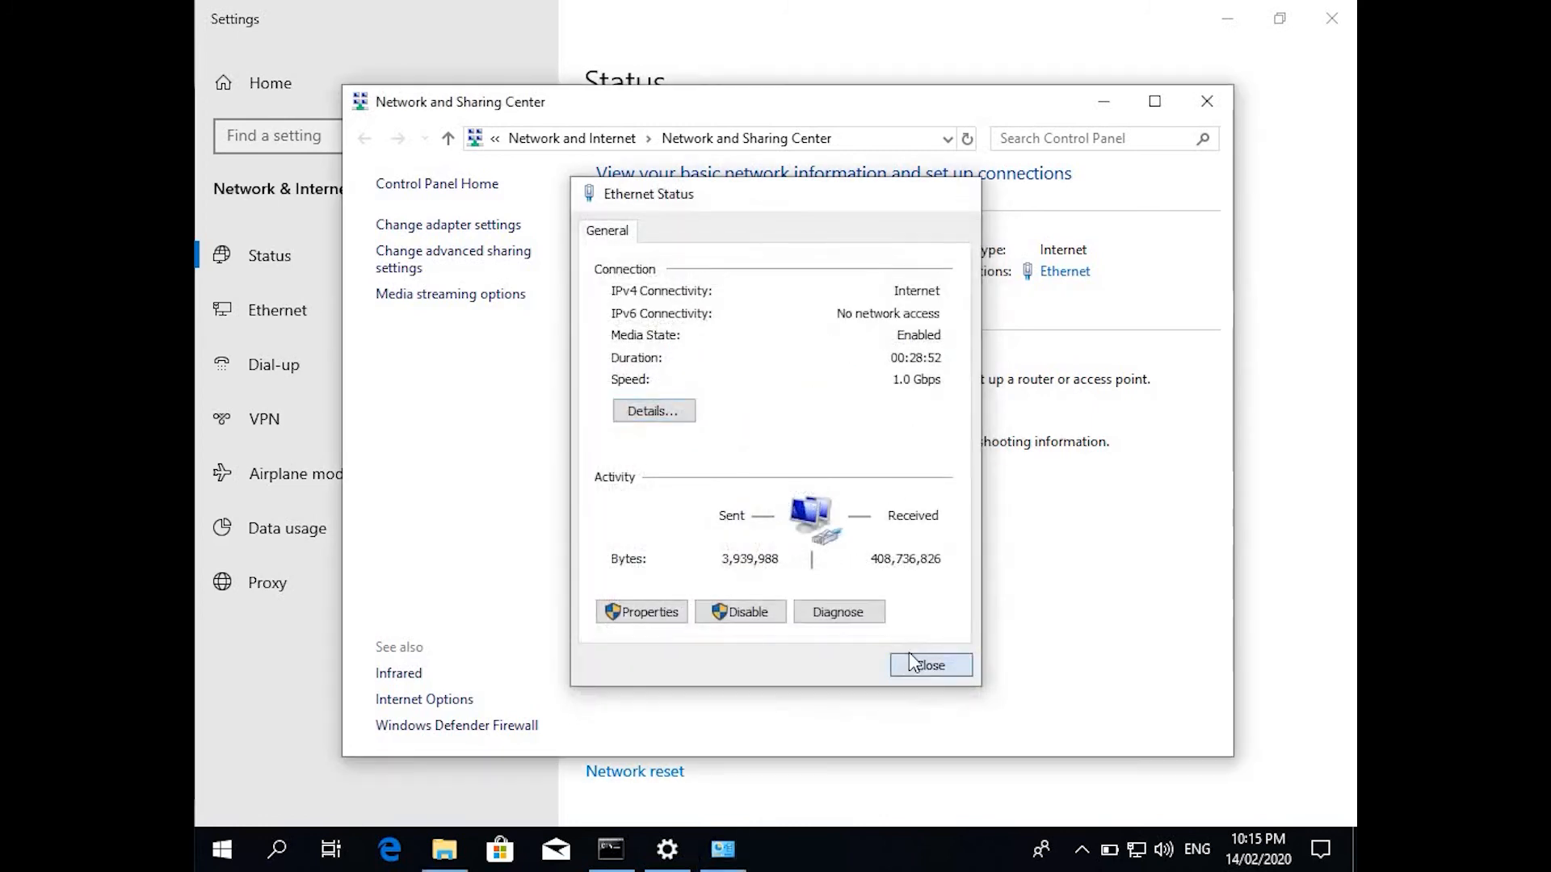
pyautogui.click(920, 661)
pyautogui.click(1206, 104)
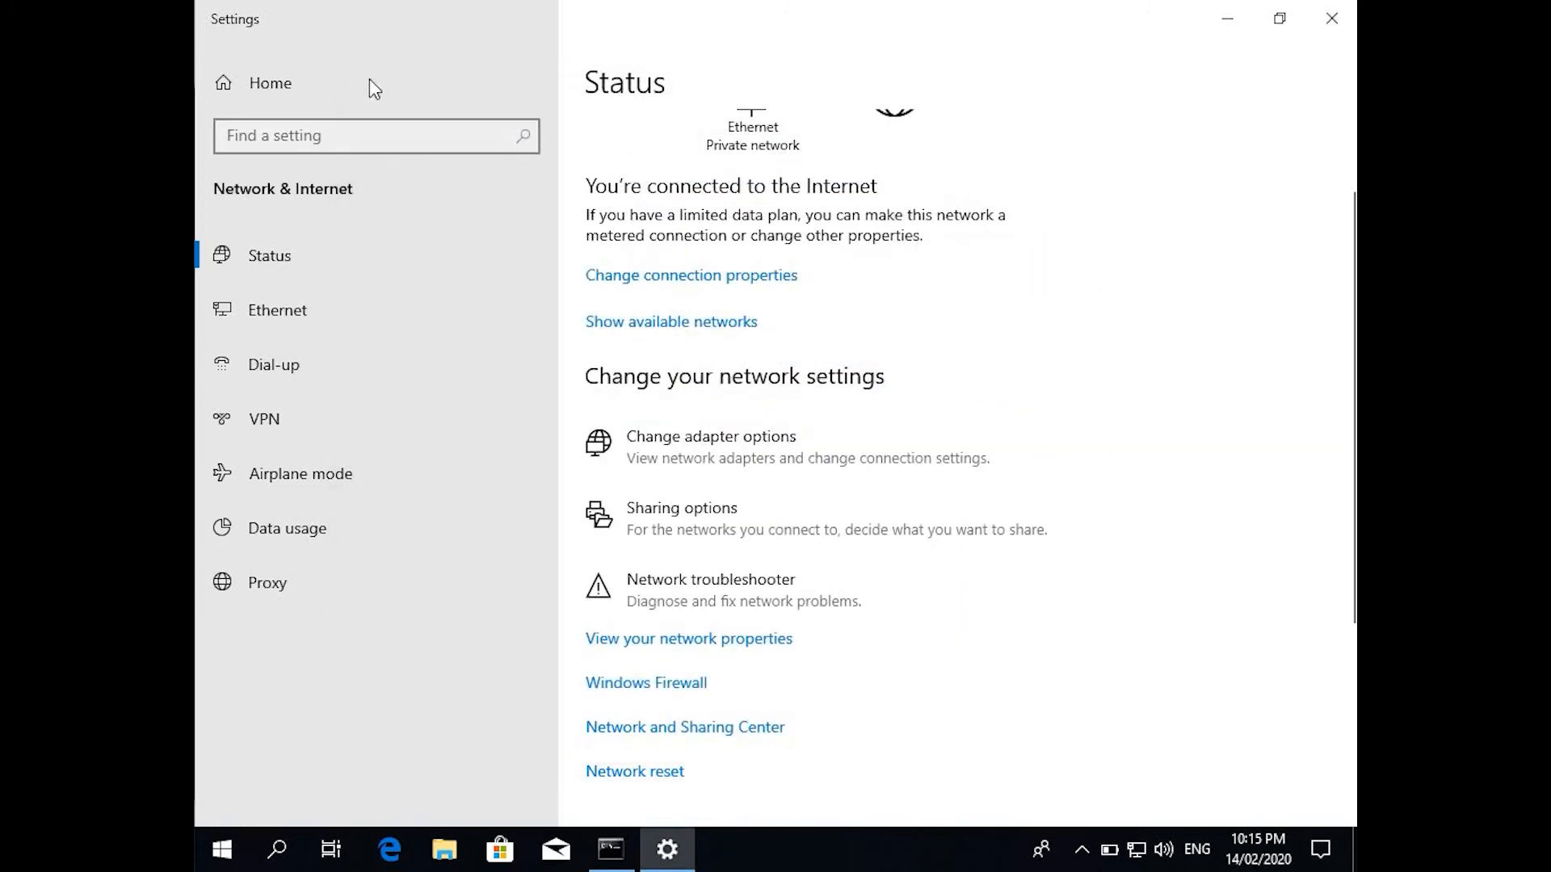
pyautogui.click(255, 73)
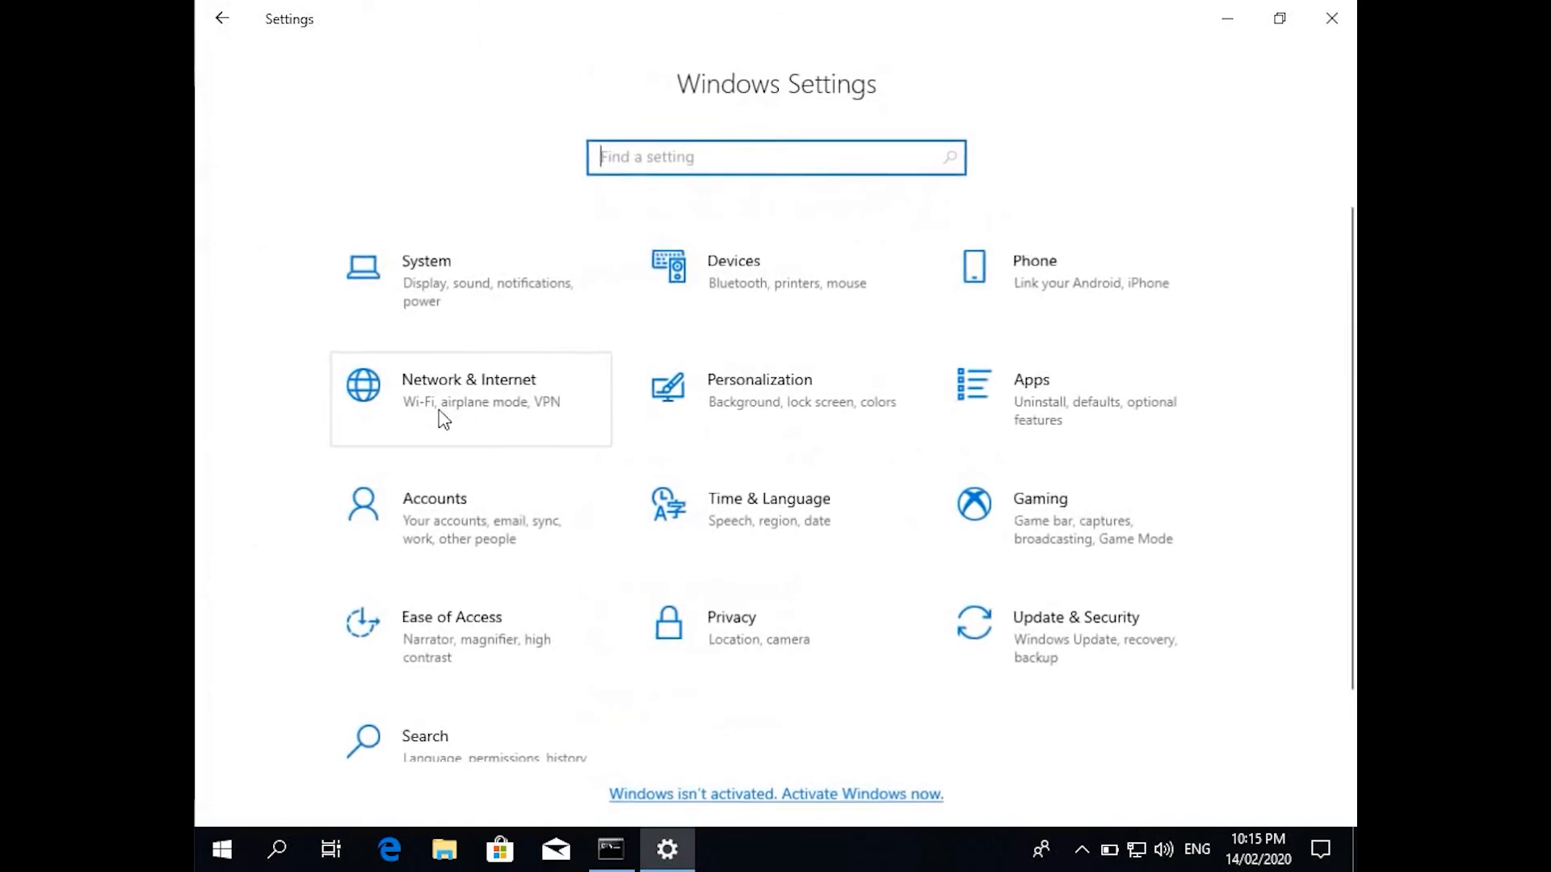
# Under Access work or school, choose joining a local Active Directory domain and enter techwithhash.com.
pyautogui.click(504, 533)
pyautogui.click(317, 419)
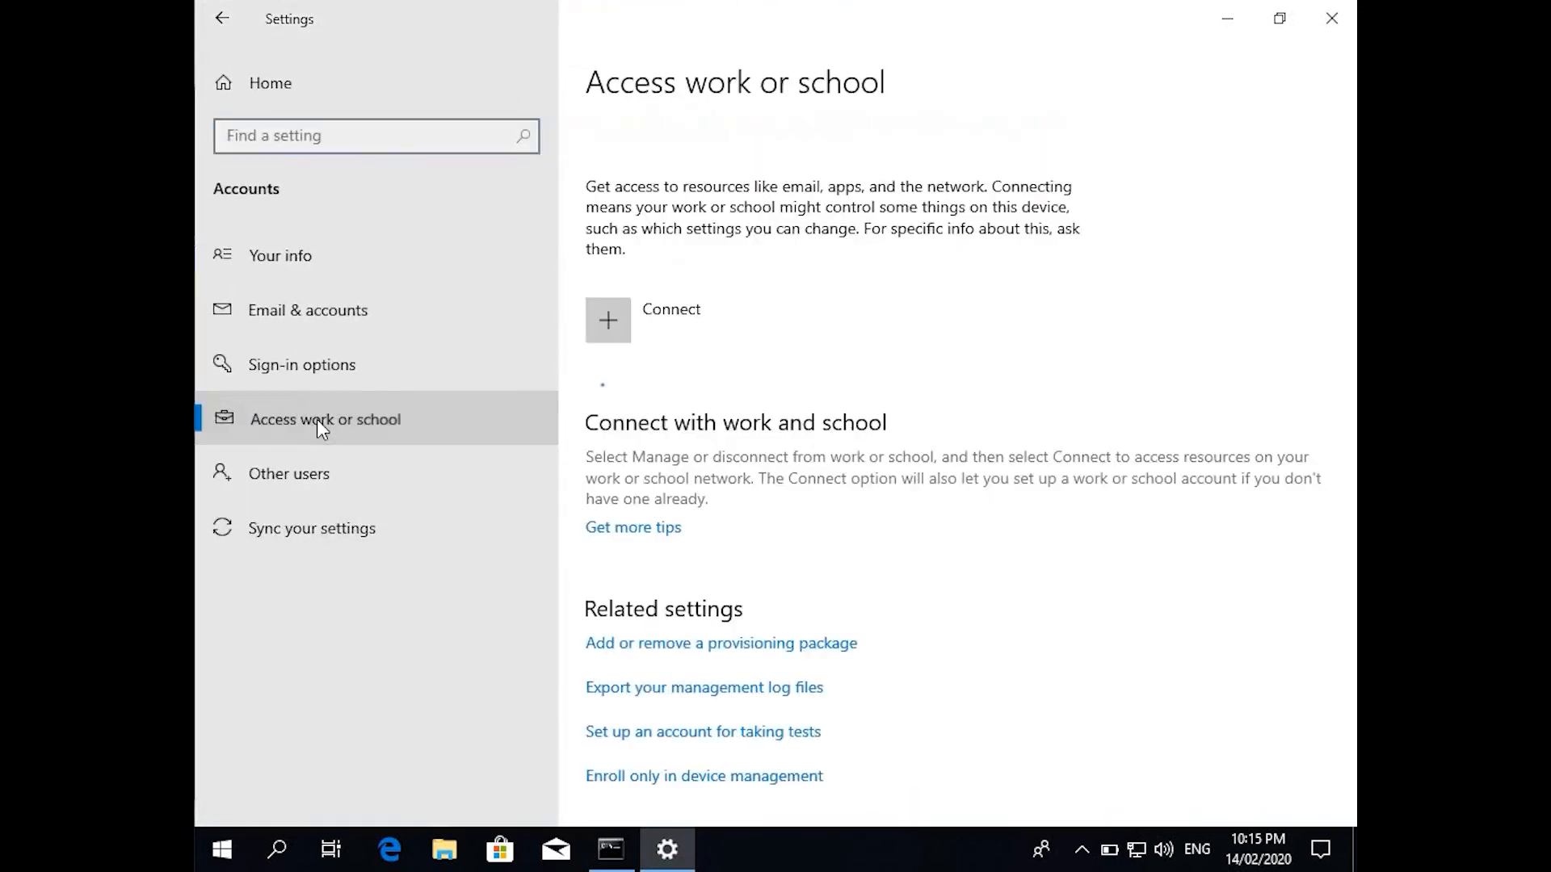
pyautogui.click(678, 332)
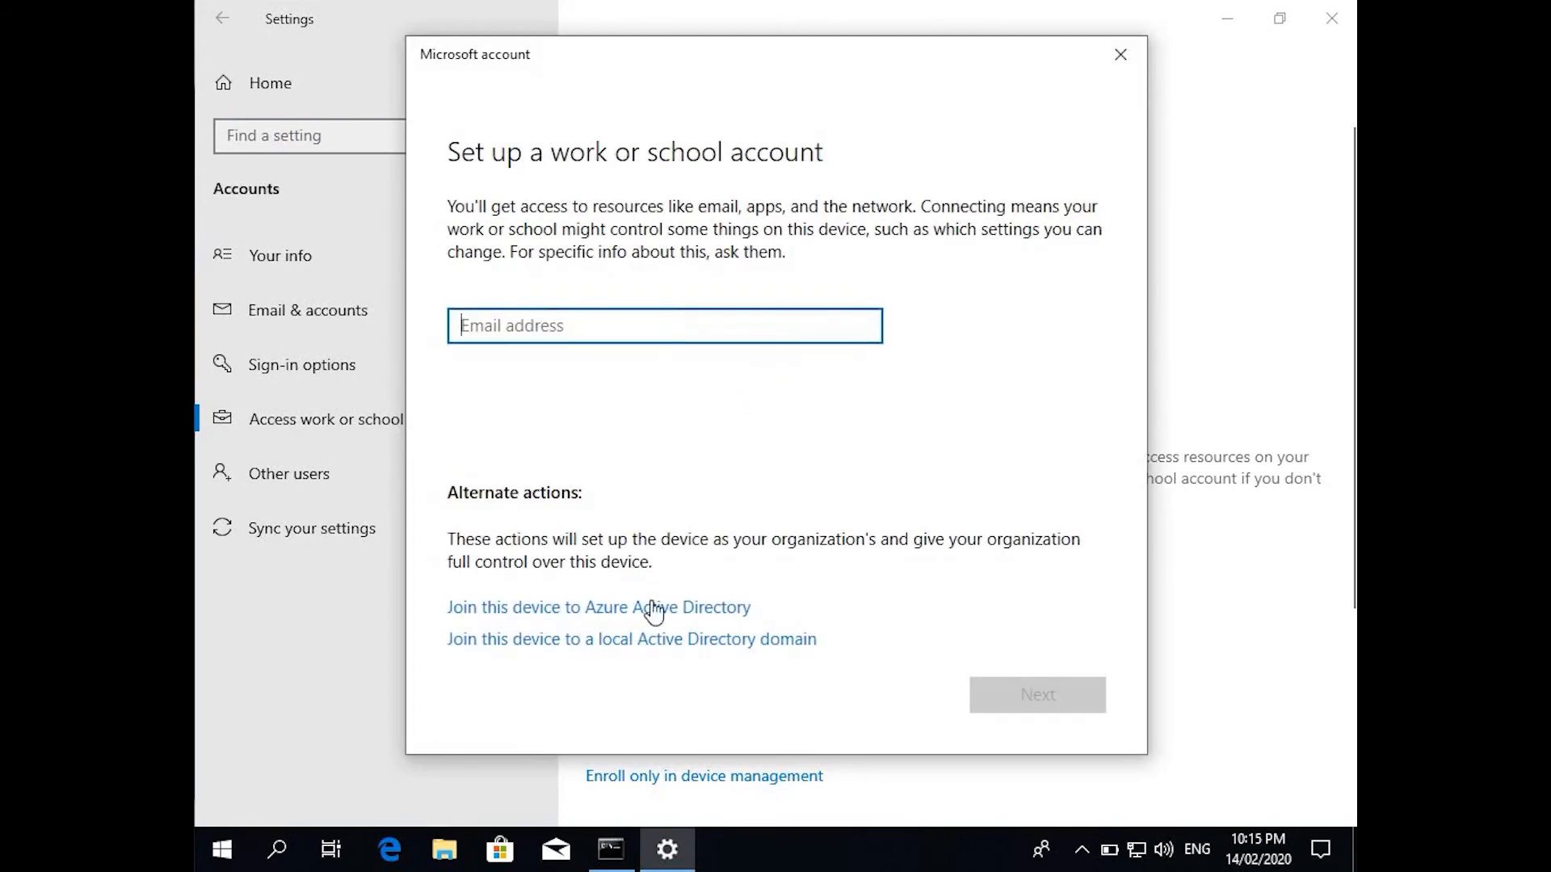
pyautogui.click(639, 642)
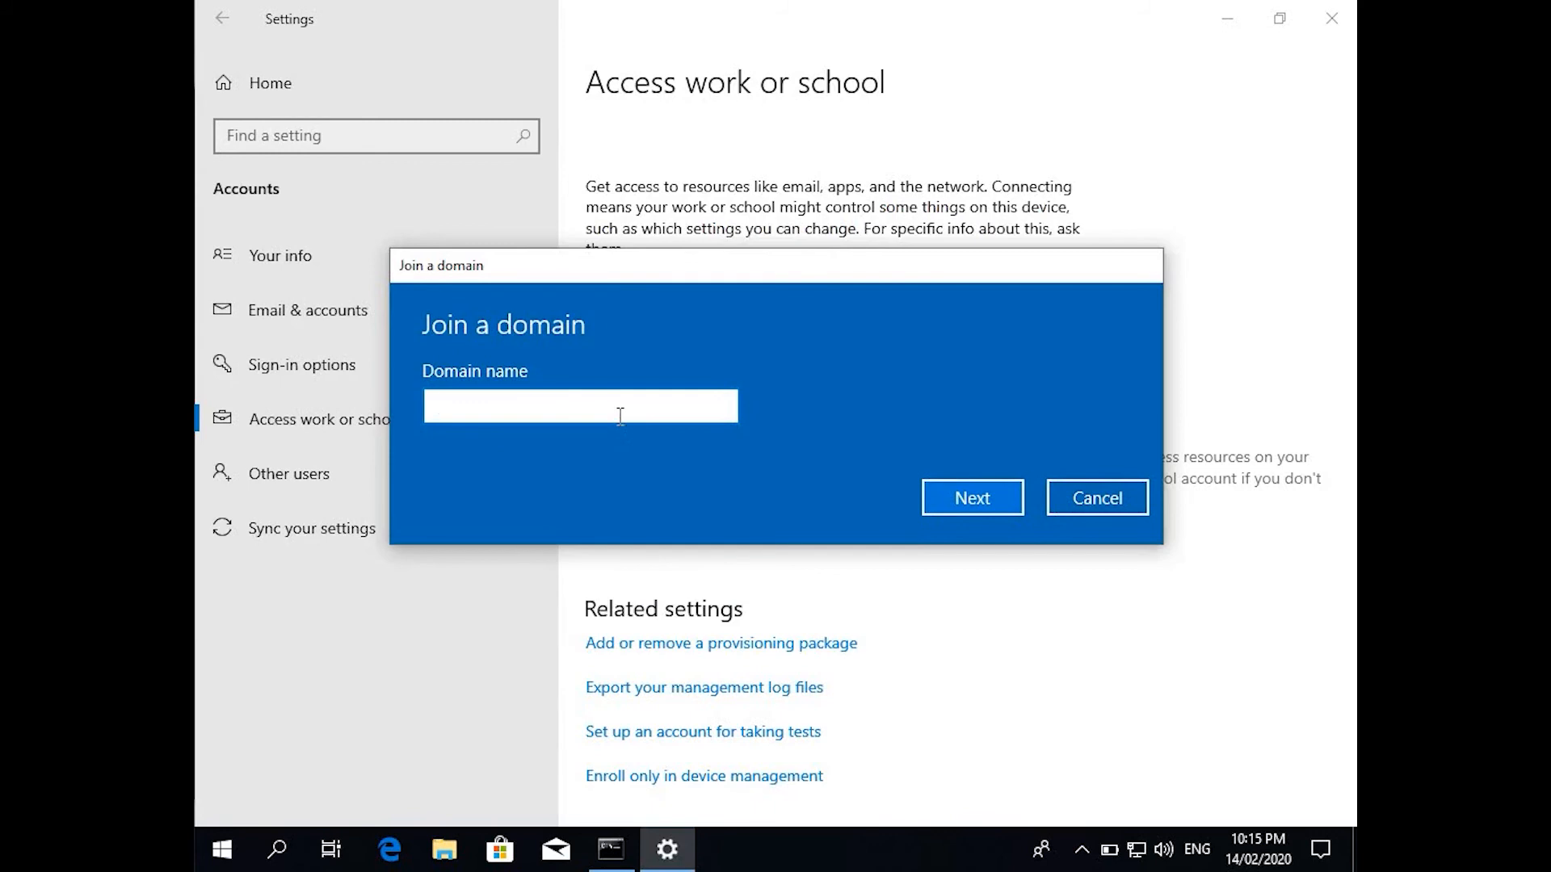
pyautogui.write('techwithhash.com')
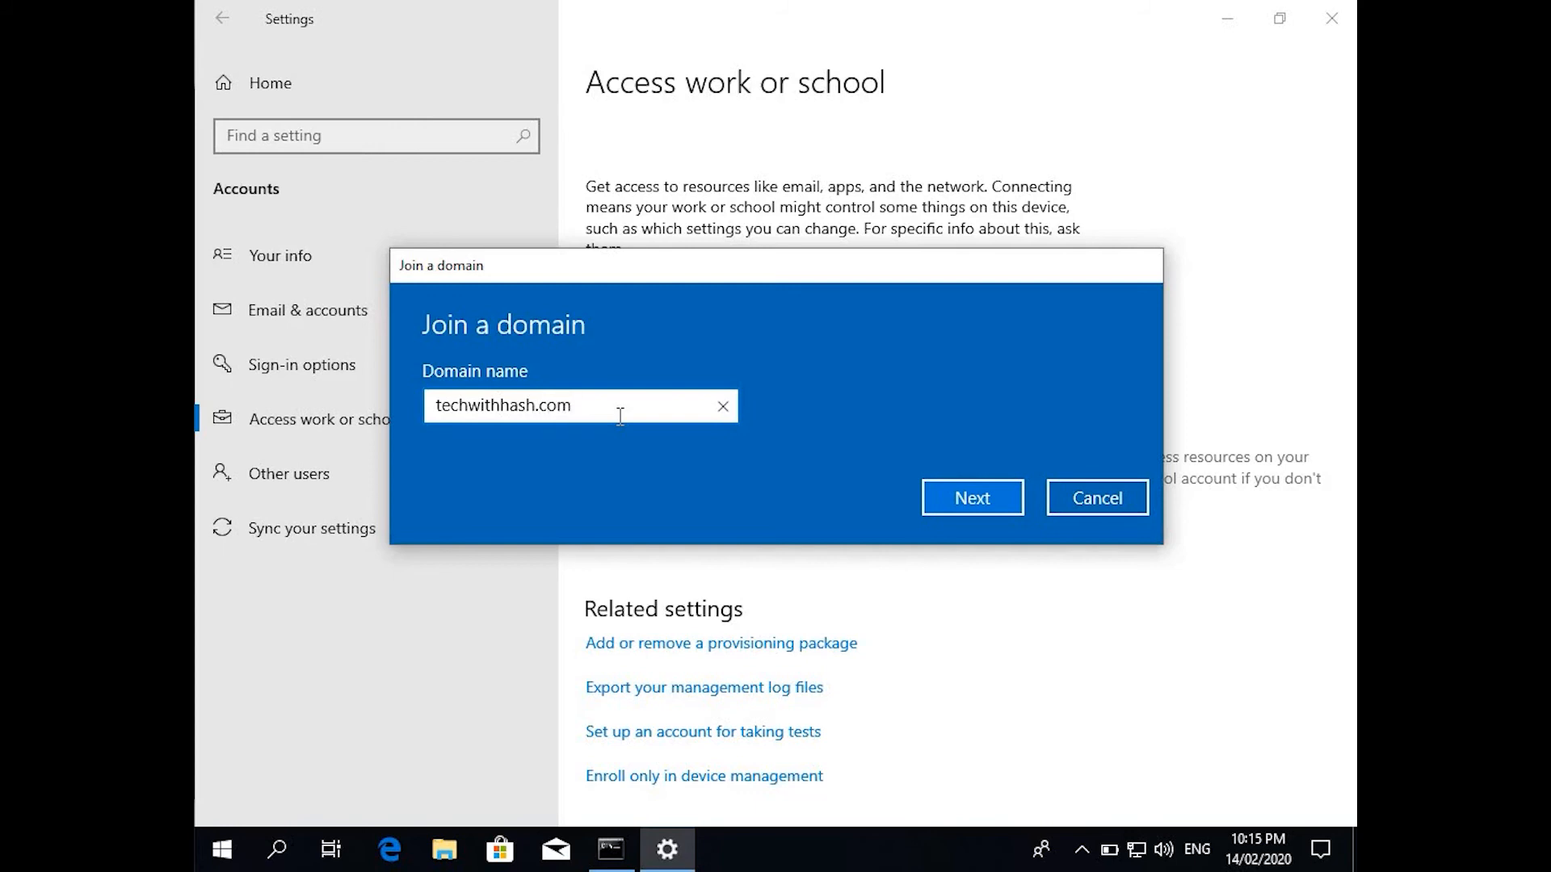
pyautogui.click(931, 498)
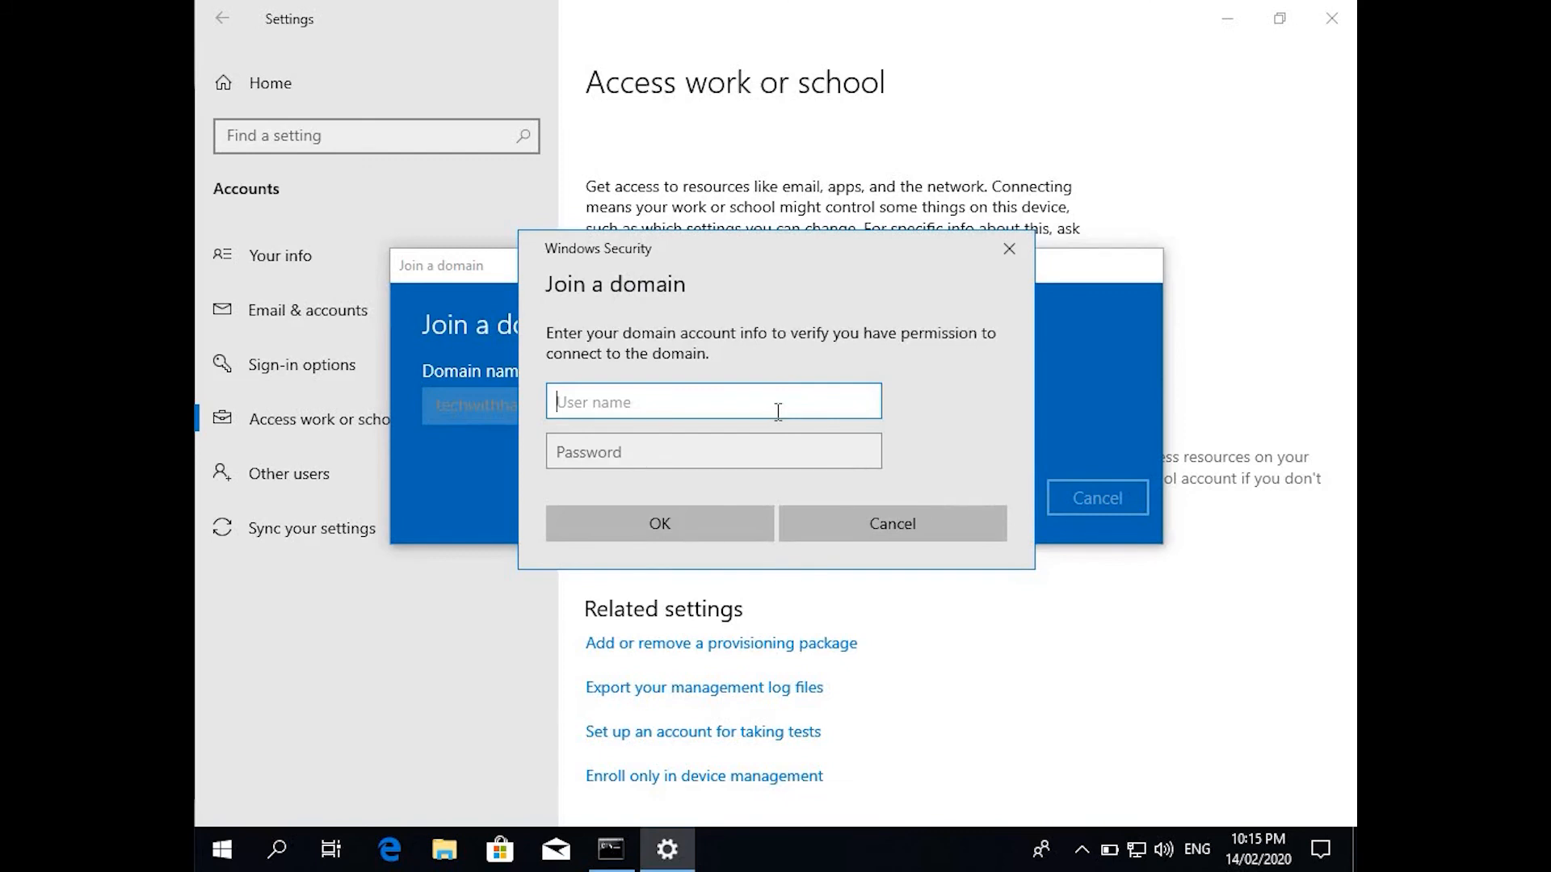
# Authenticate with the domain administrator account and password, then skip adding a user account.
pyautogui.write('administrator')
pyautogui.press('Tab')
pyautogui.write('********')
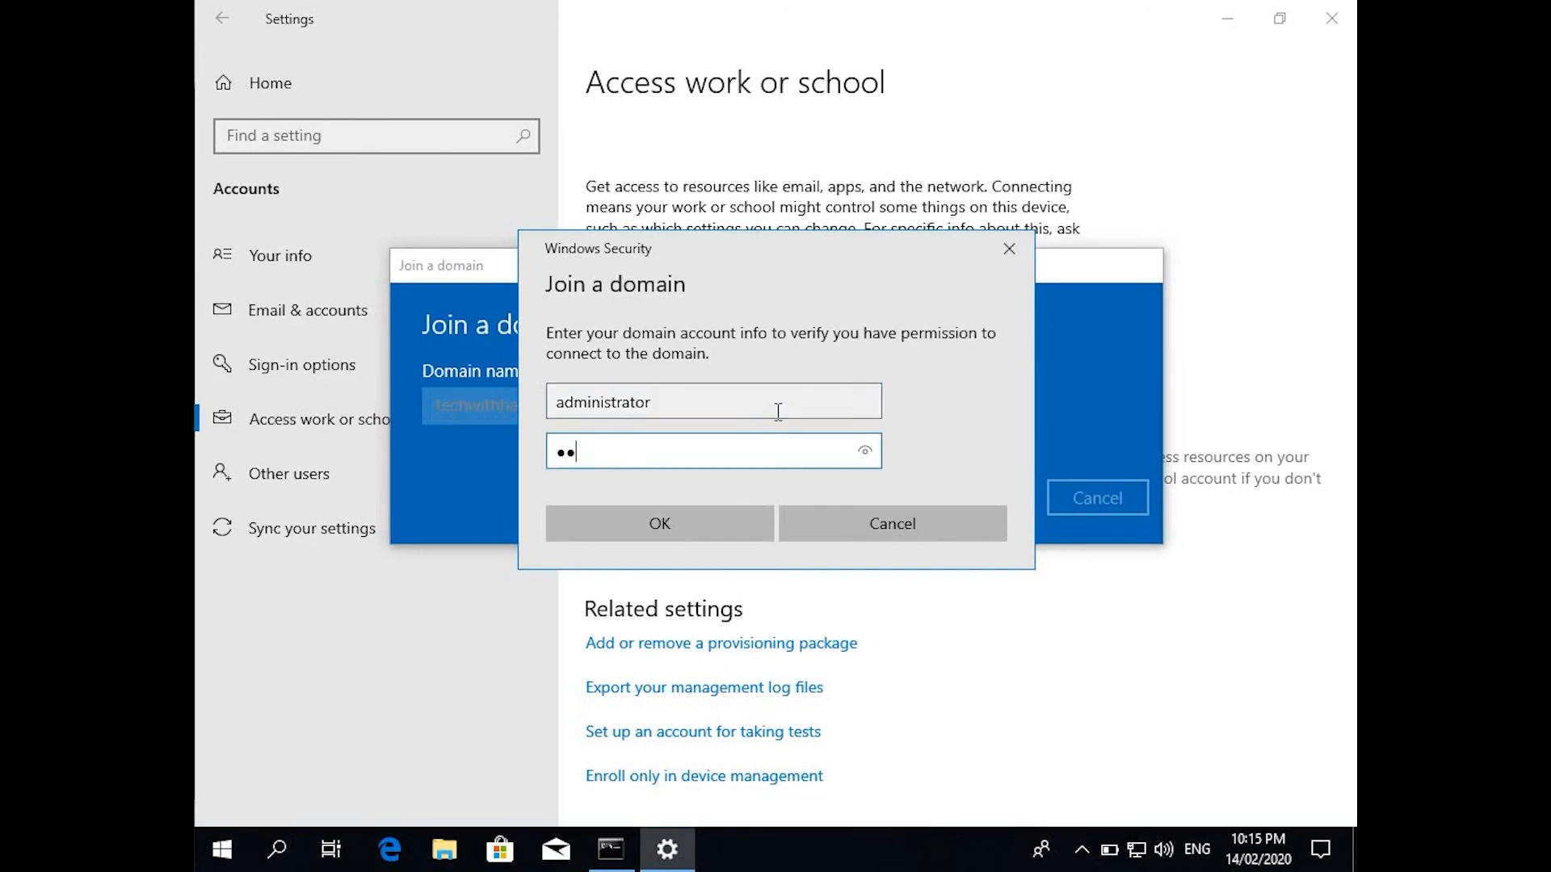
pyautogui.press('Return')
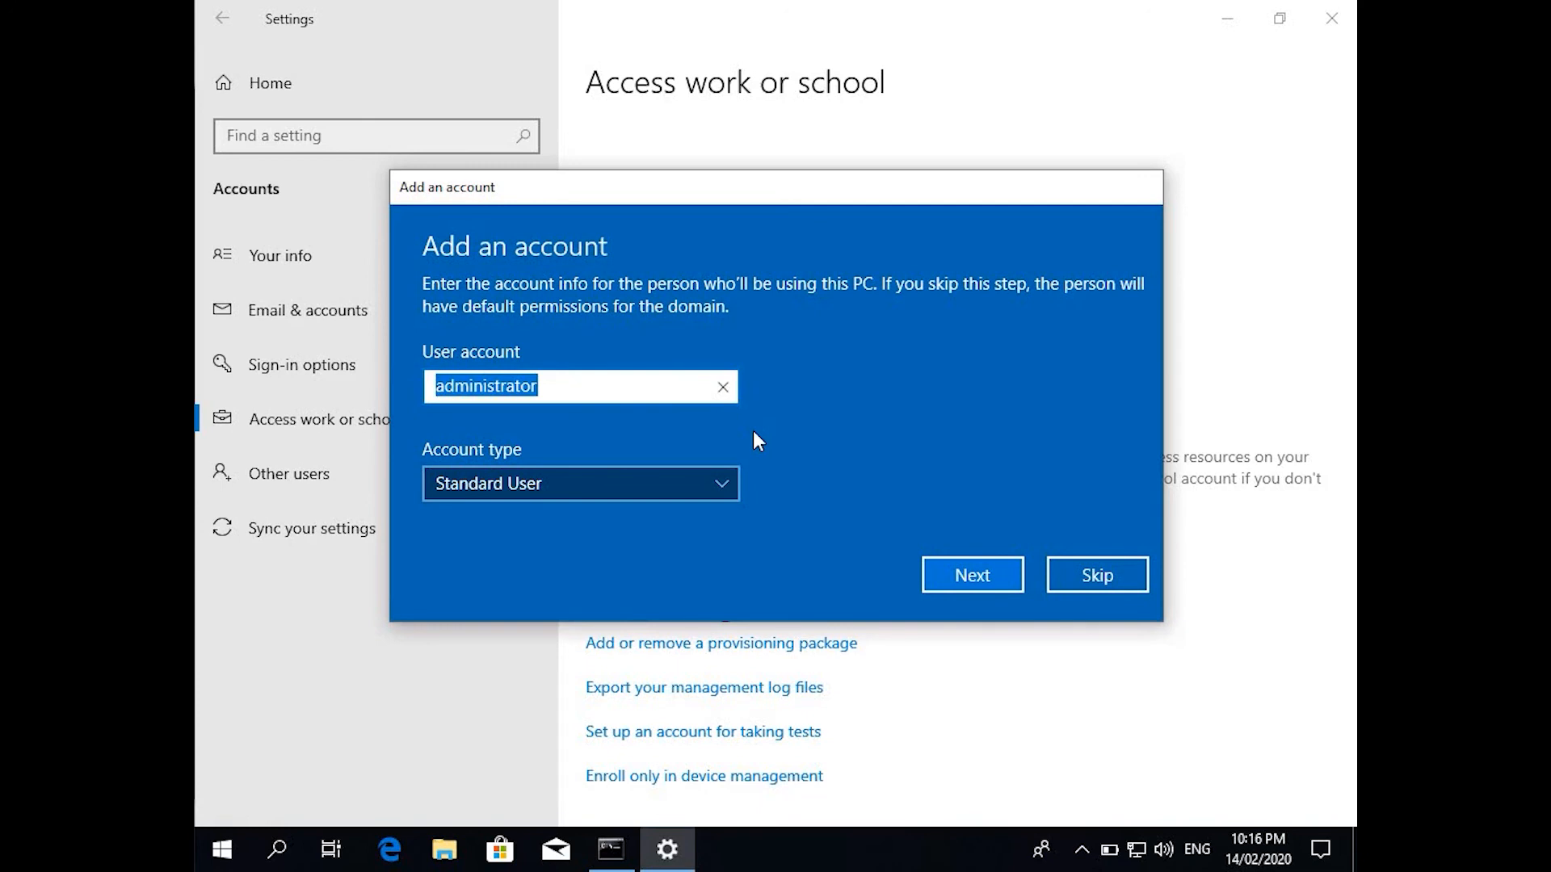
pyautogui.click(1106, 574)
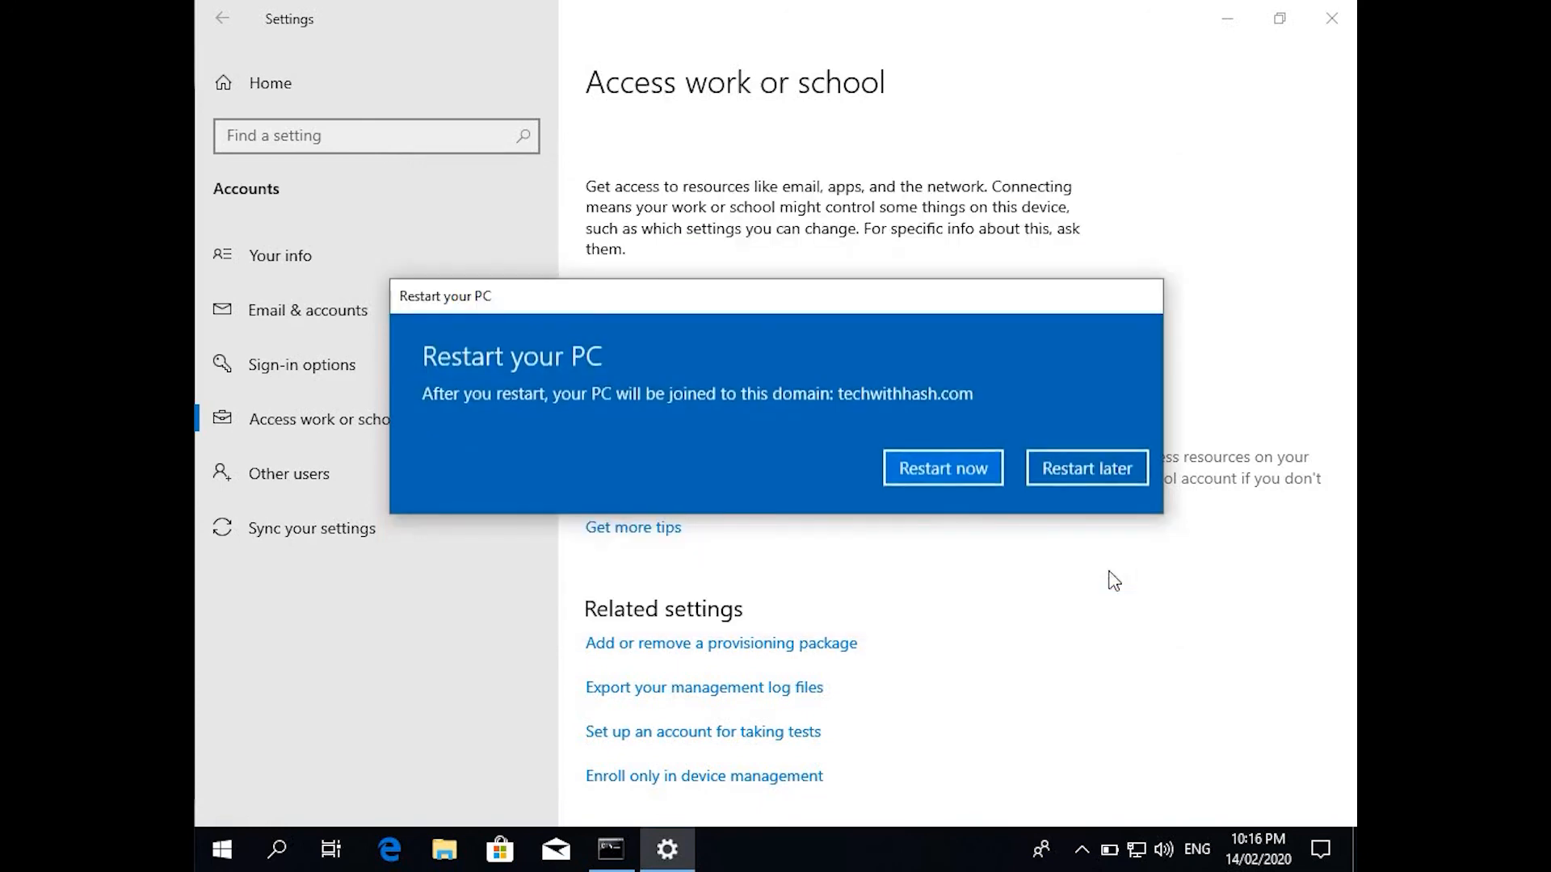
# Choose Restart now in the Restart your PC dialog to complete the domain join.
pyautogui.click(937, 471)
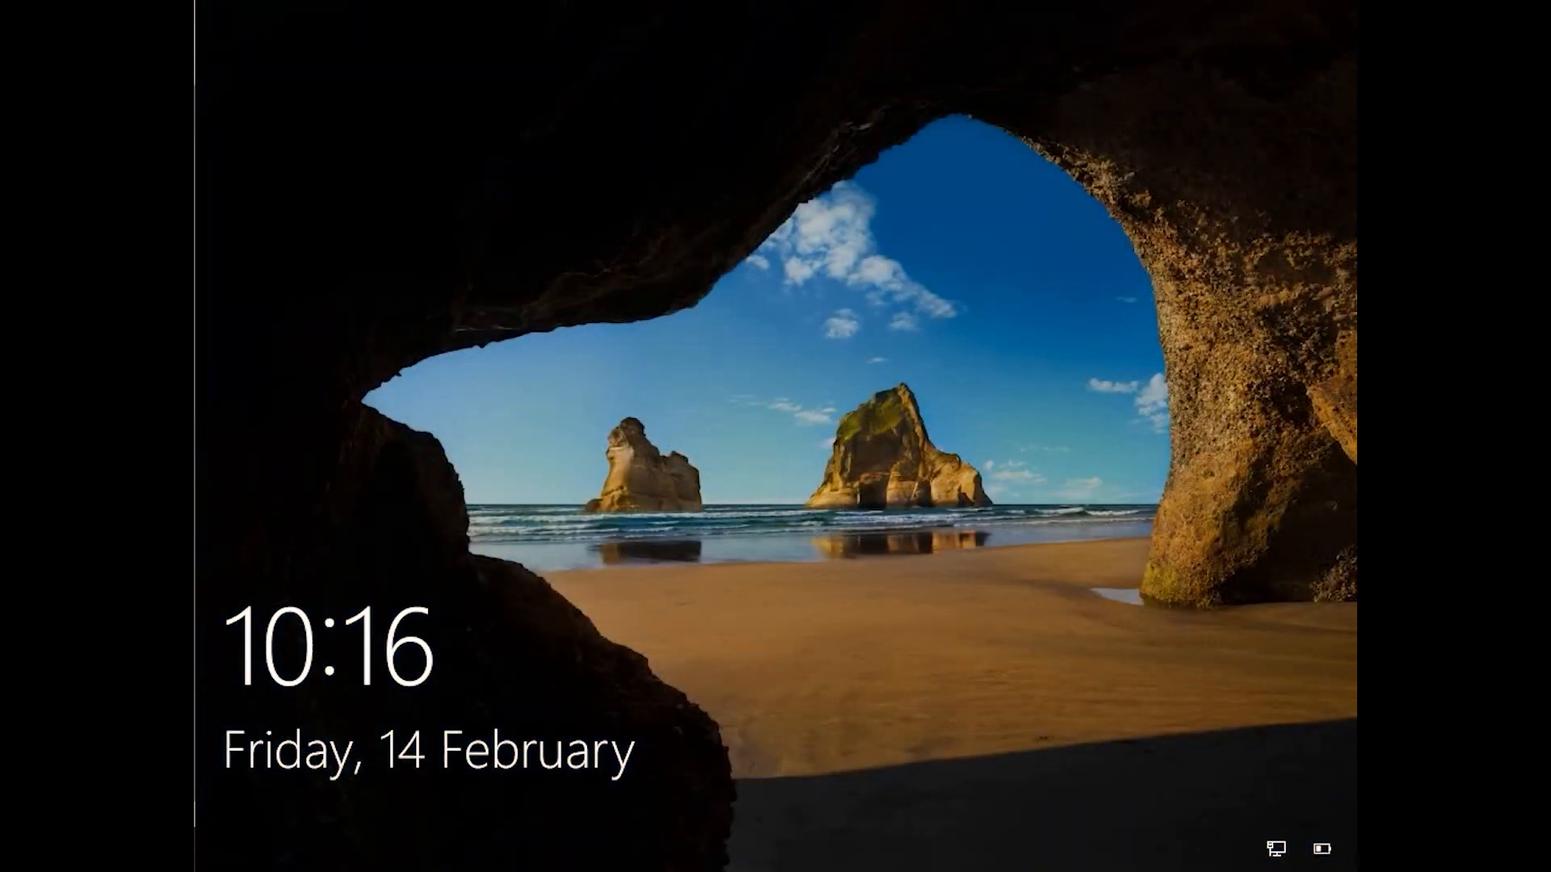
# Dismiss the lock screen, choose Other user, and enter administrator as the user name.
pyautogui.click(240, 776)
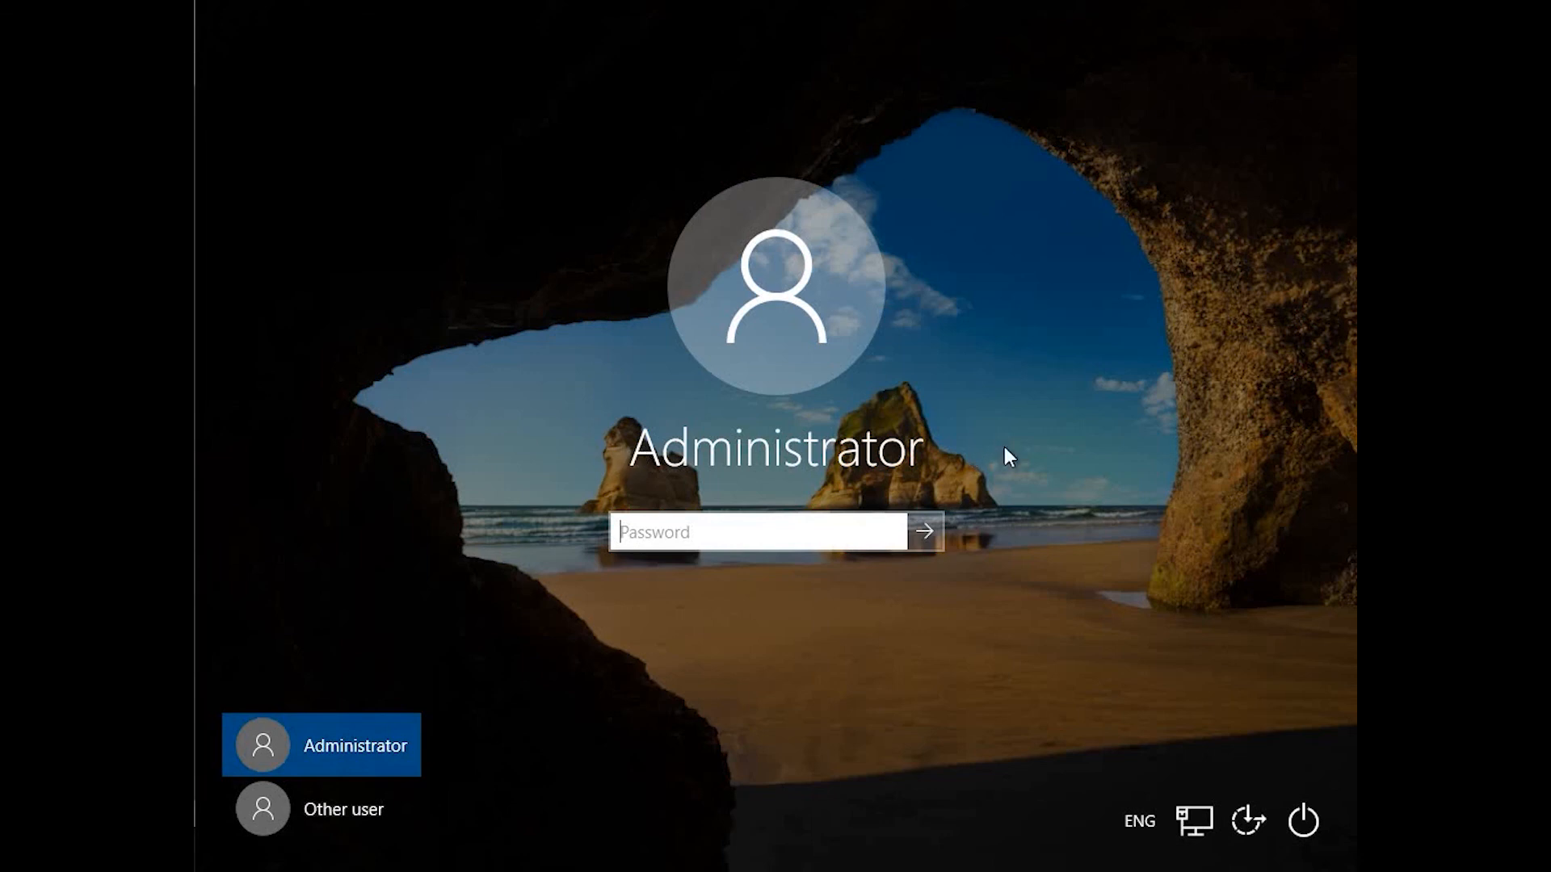
pyautogui.click(333, 830)
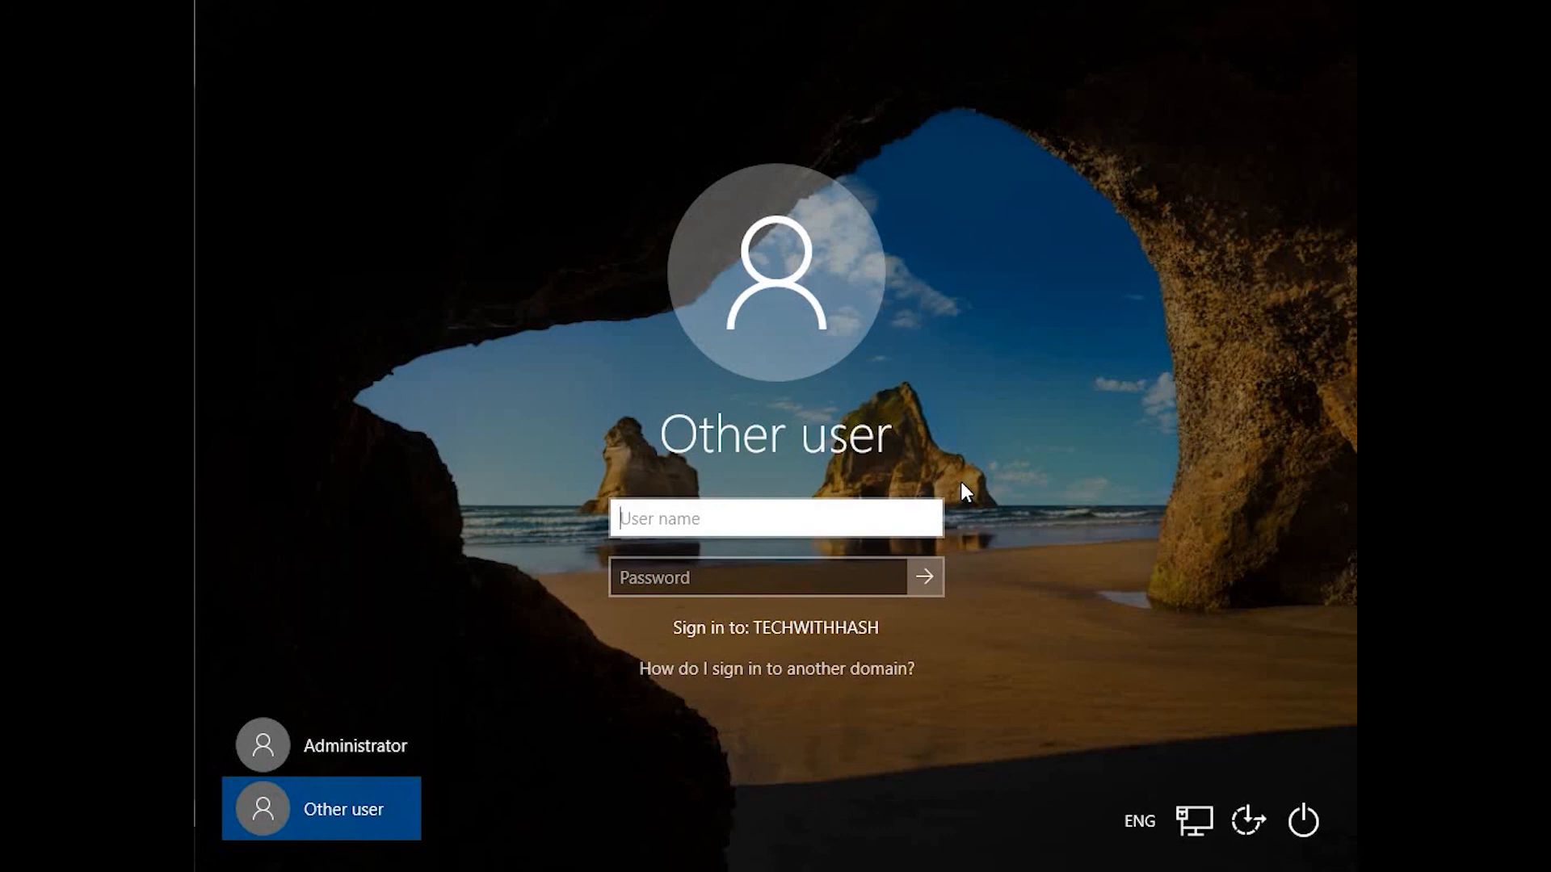
pyautogui.write('administrator')
pyautogui.press('Tab')
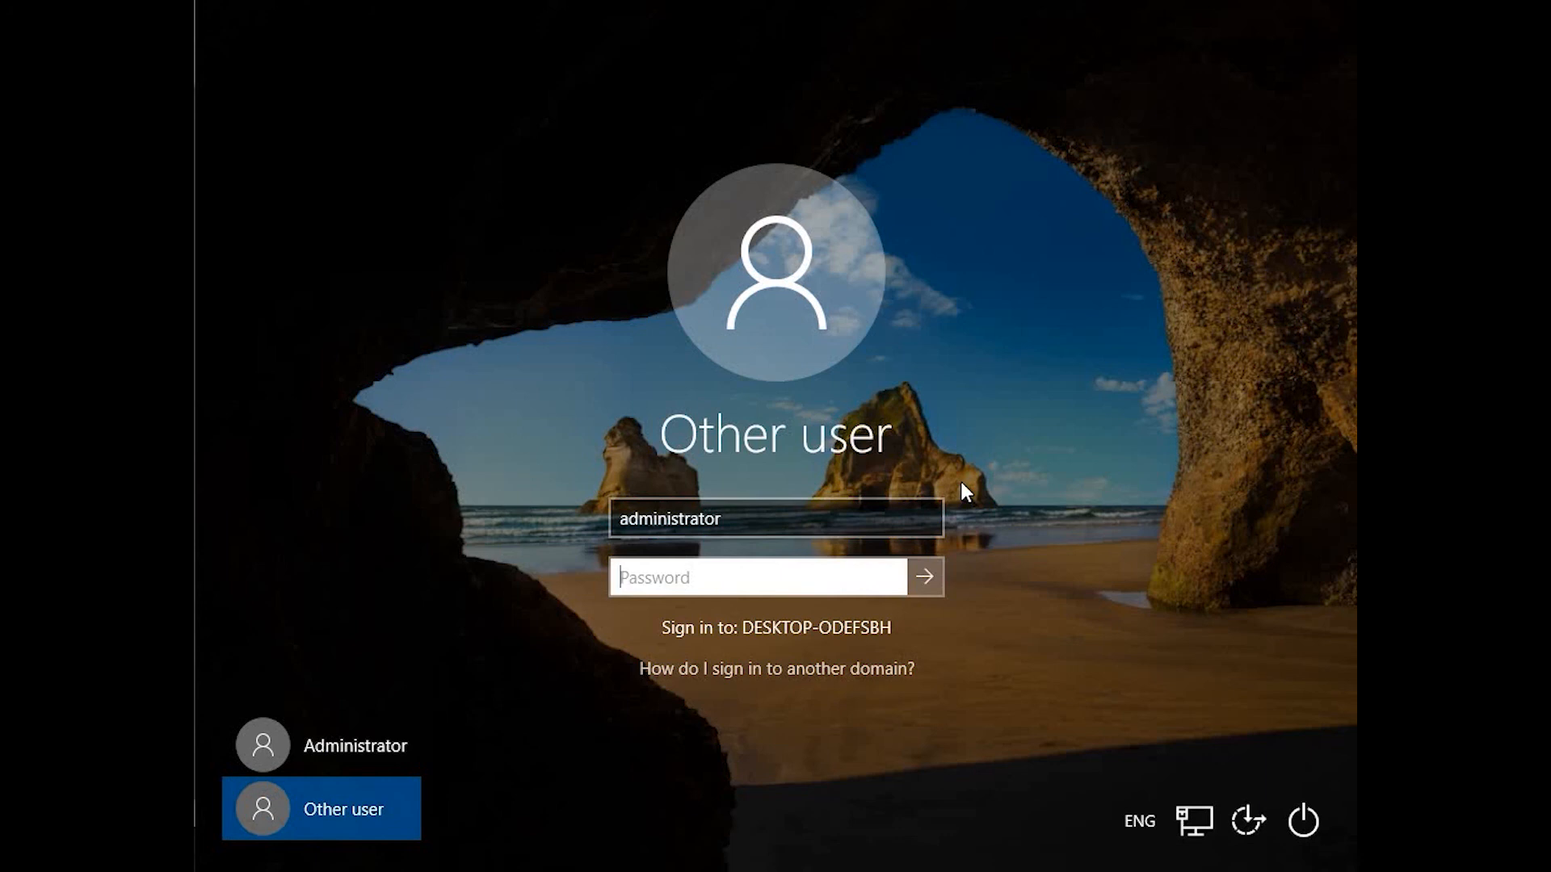
# Prefix the user name with techwithhash.com\ and sign in with the domain account password.
pyautogui.hotkey('shift', 'Tab')
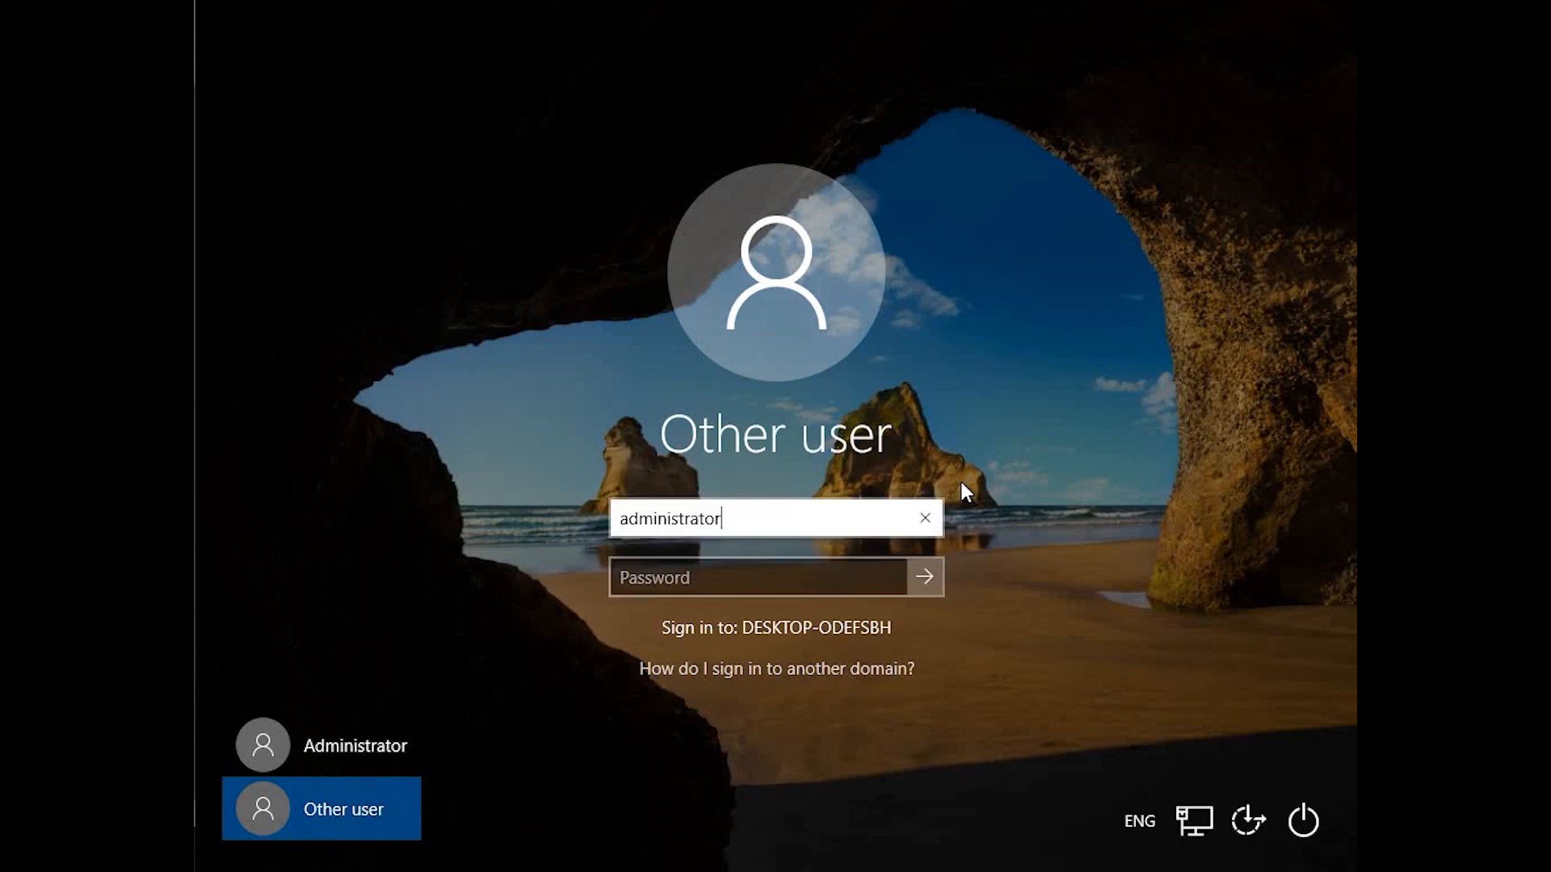
pyautogui.press('Left')
pyautogui.press('Left')
pyautogui.press('Home')
pyautogui.write('techwithha')
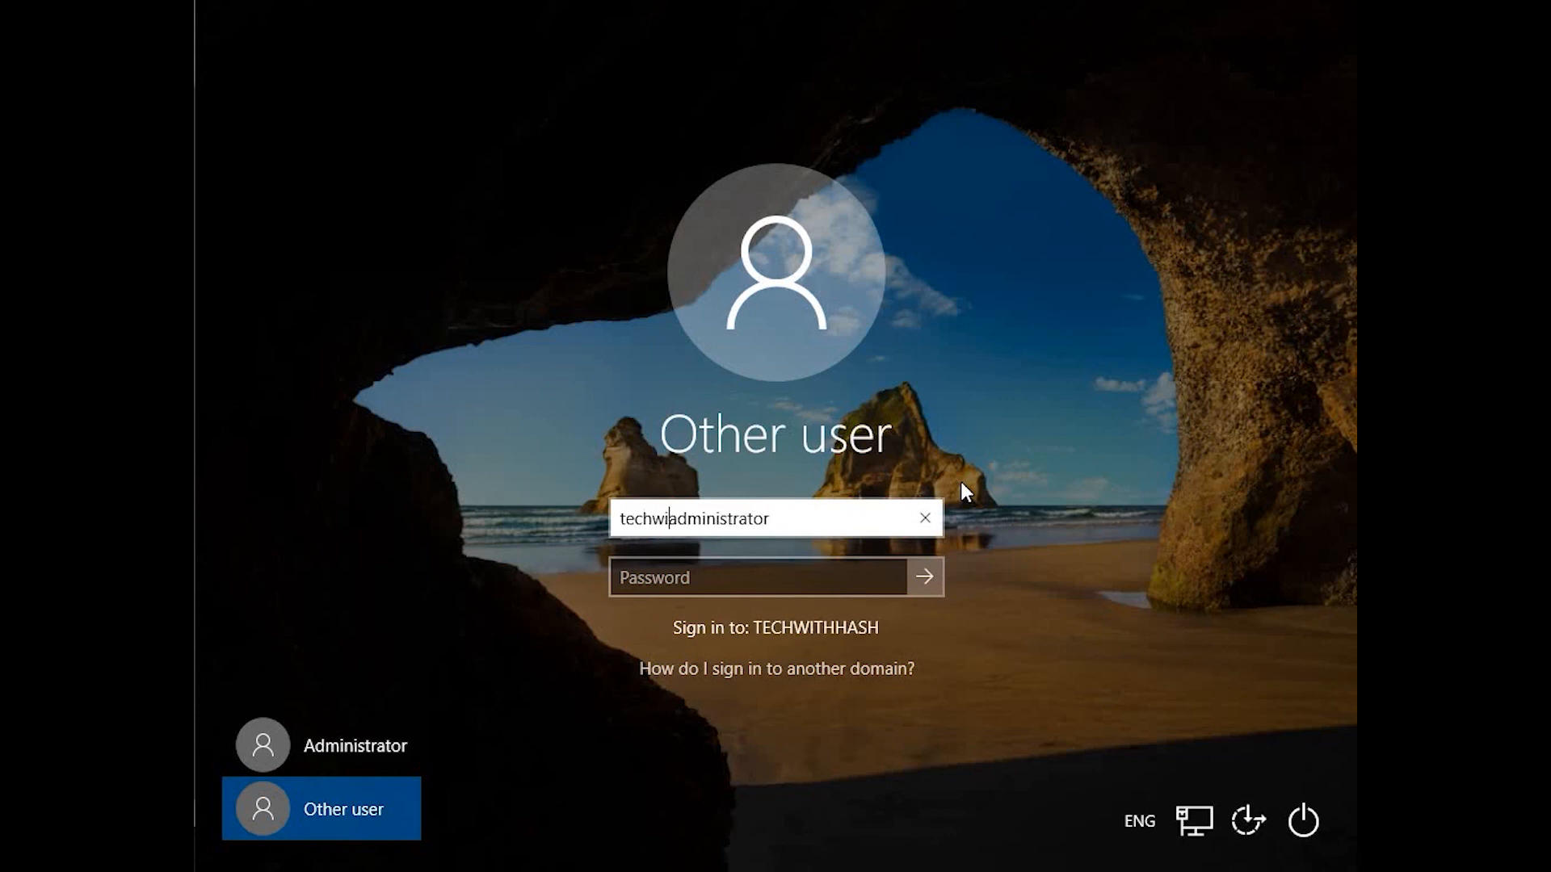
pyautogui.write('sh')
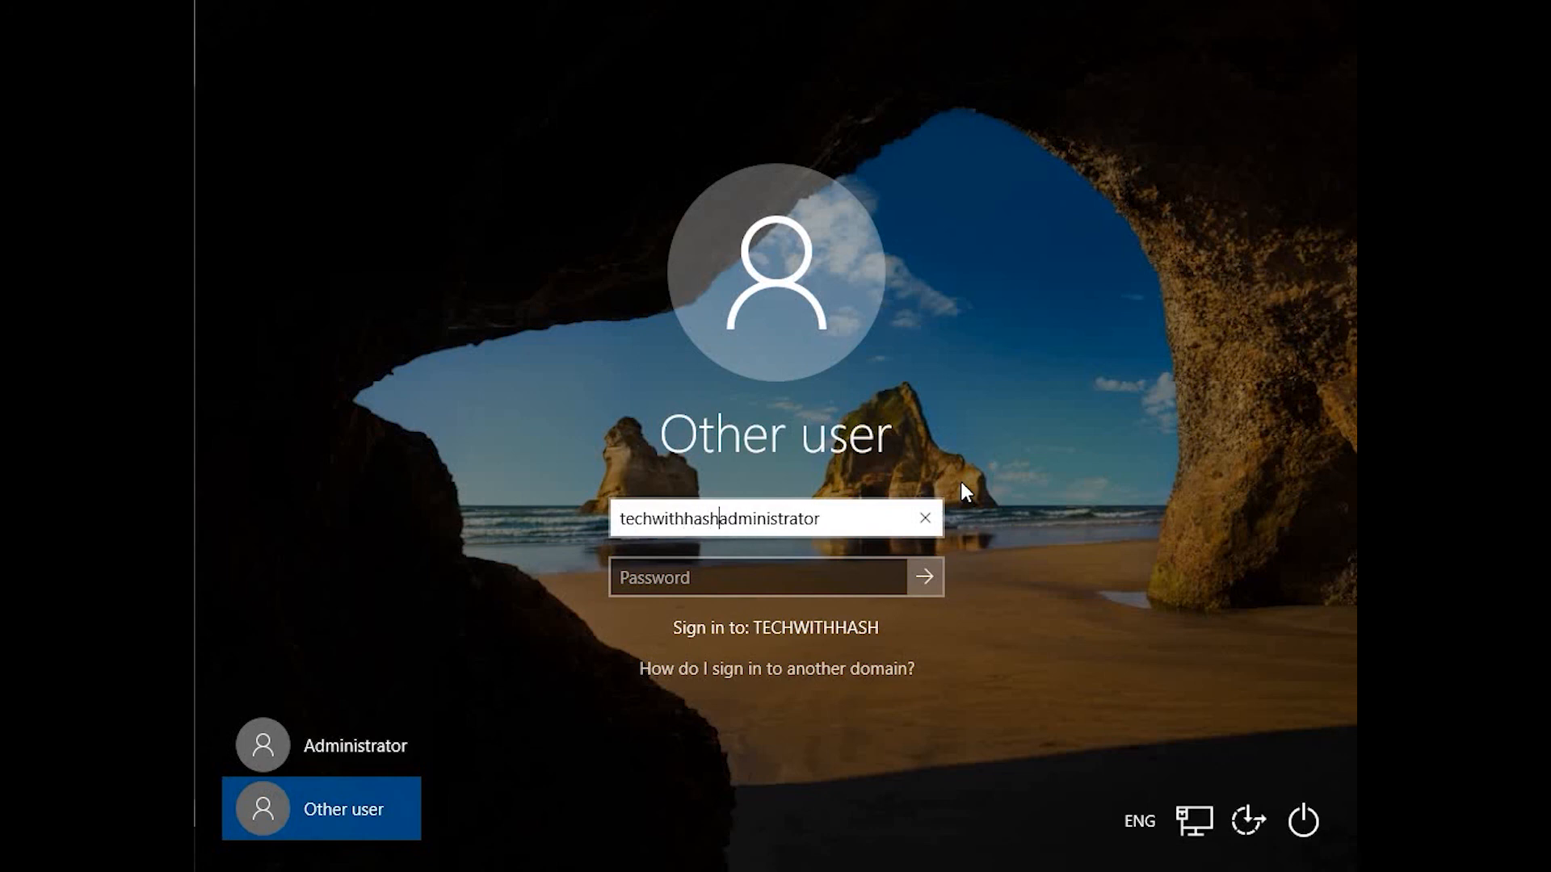
pyautogui.write('.co')
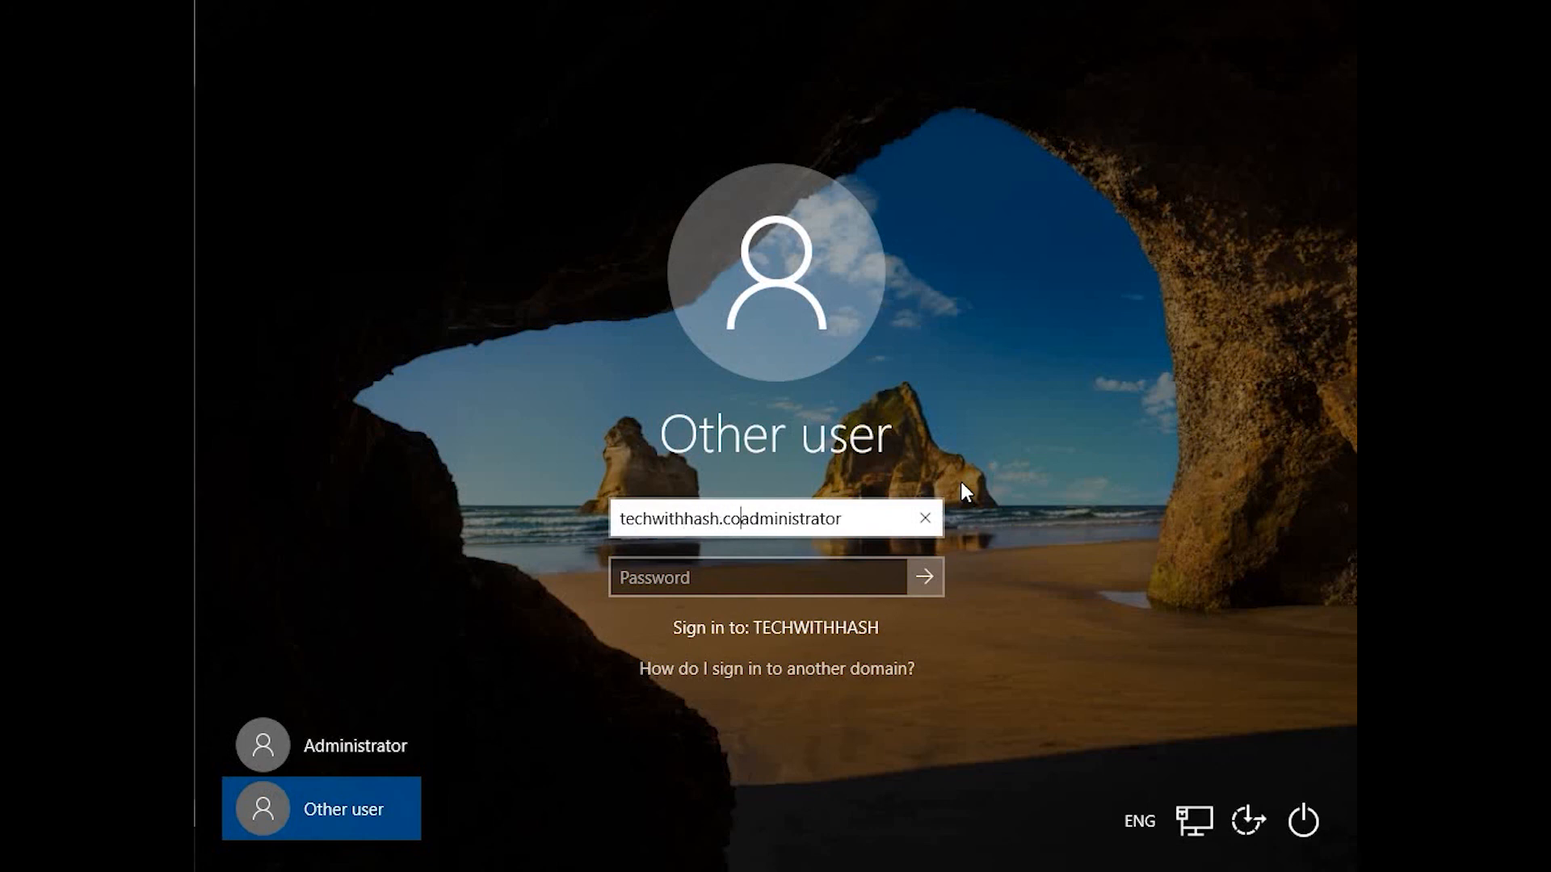
pyautogui.write('m\\')
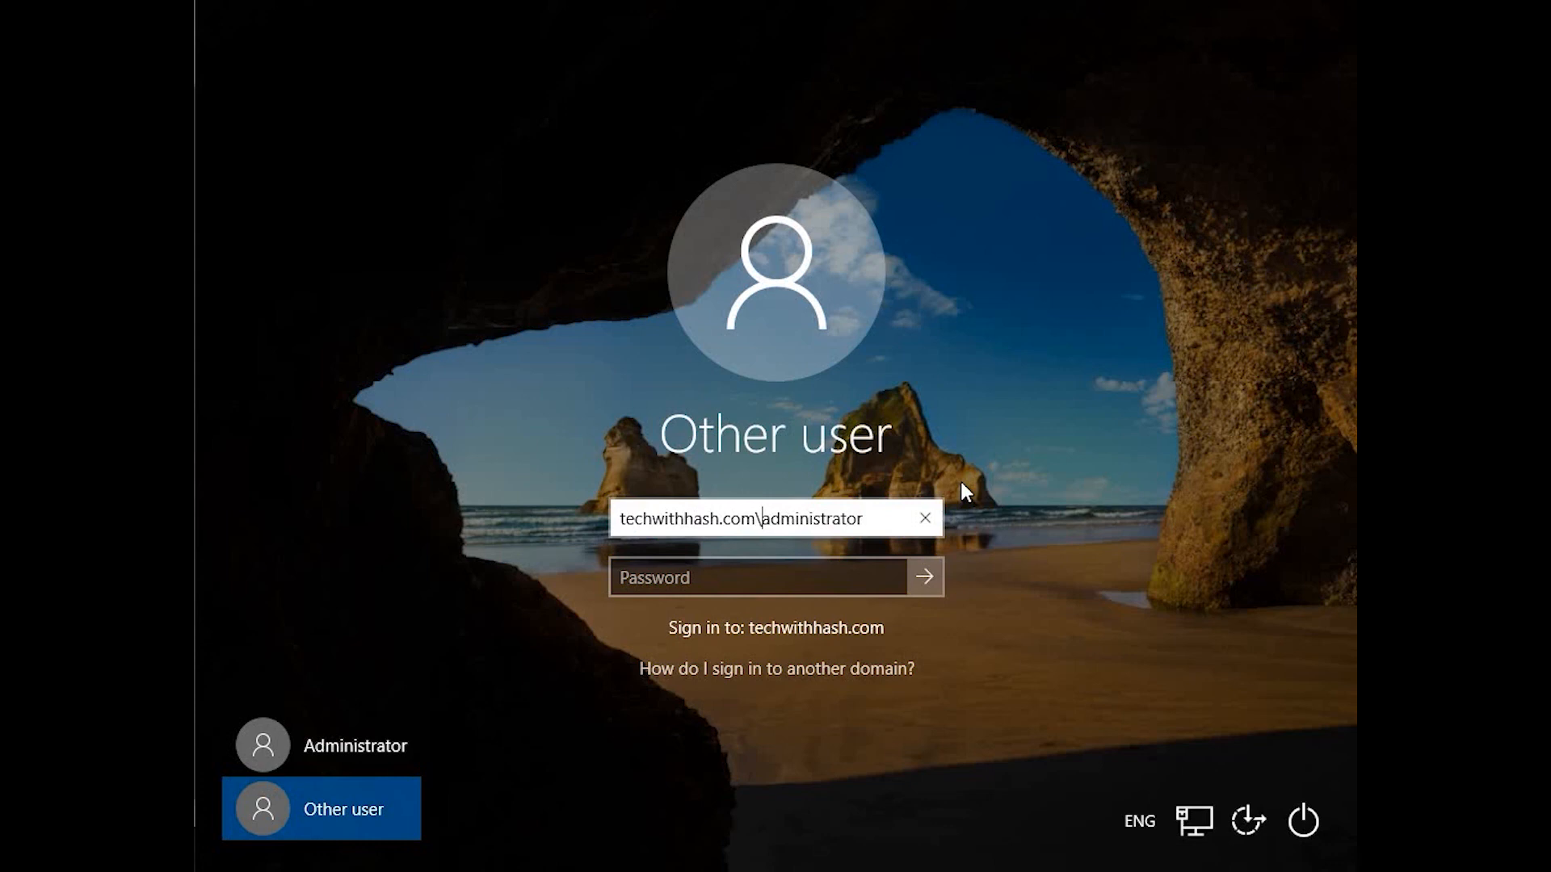
pyautogui.press('Tab')
pyautogui.write('P@ssw0rd')
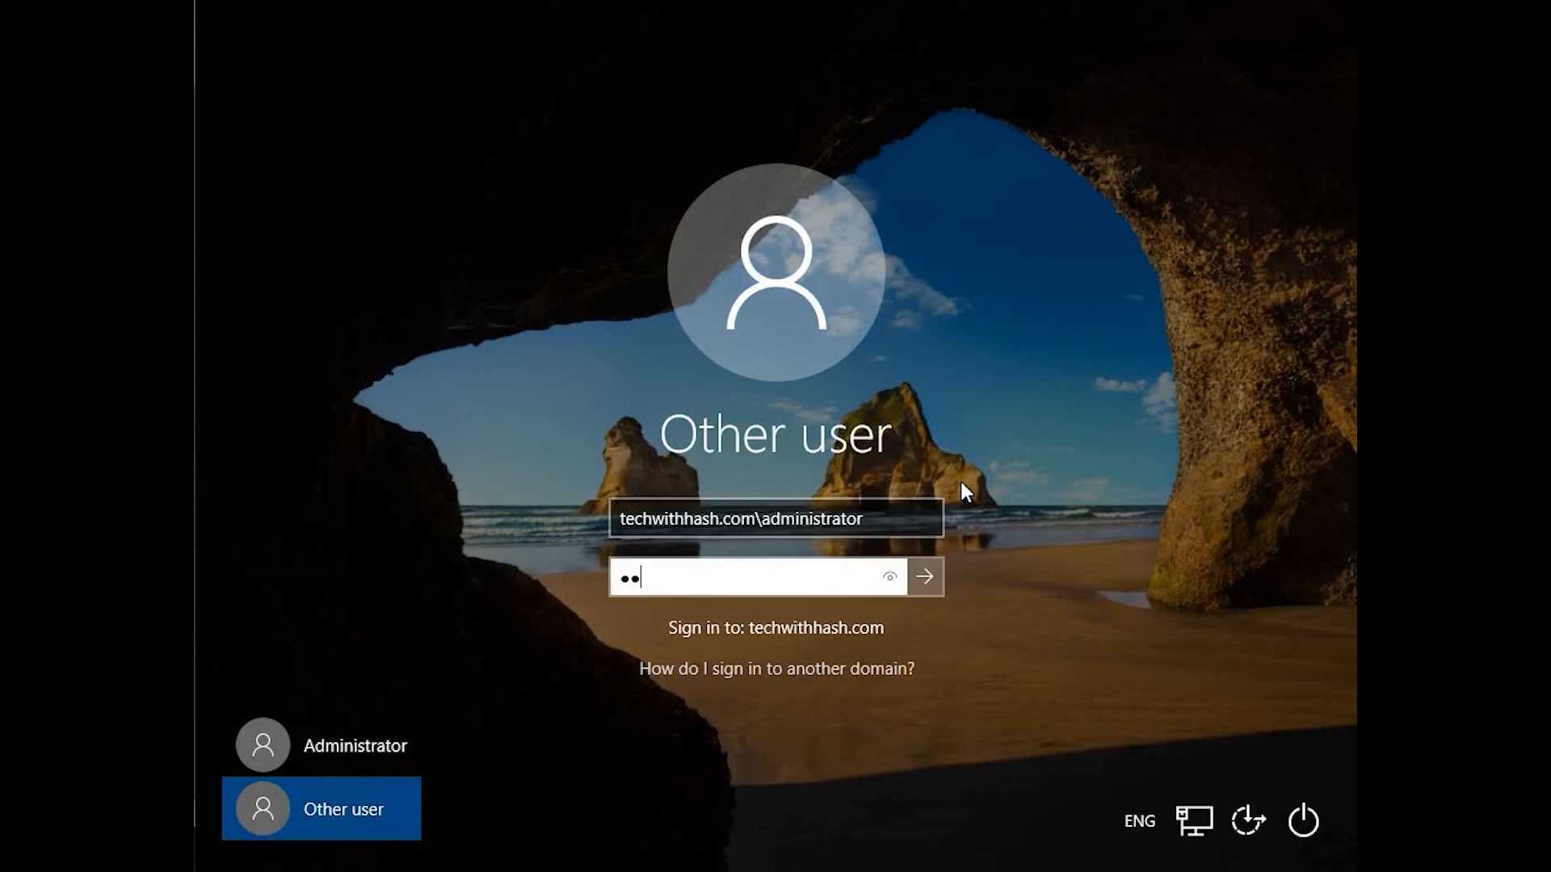
pyautogui.press('Return')
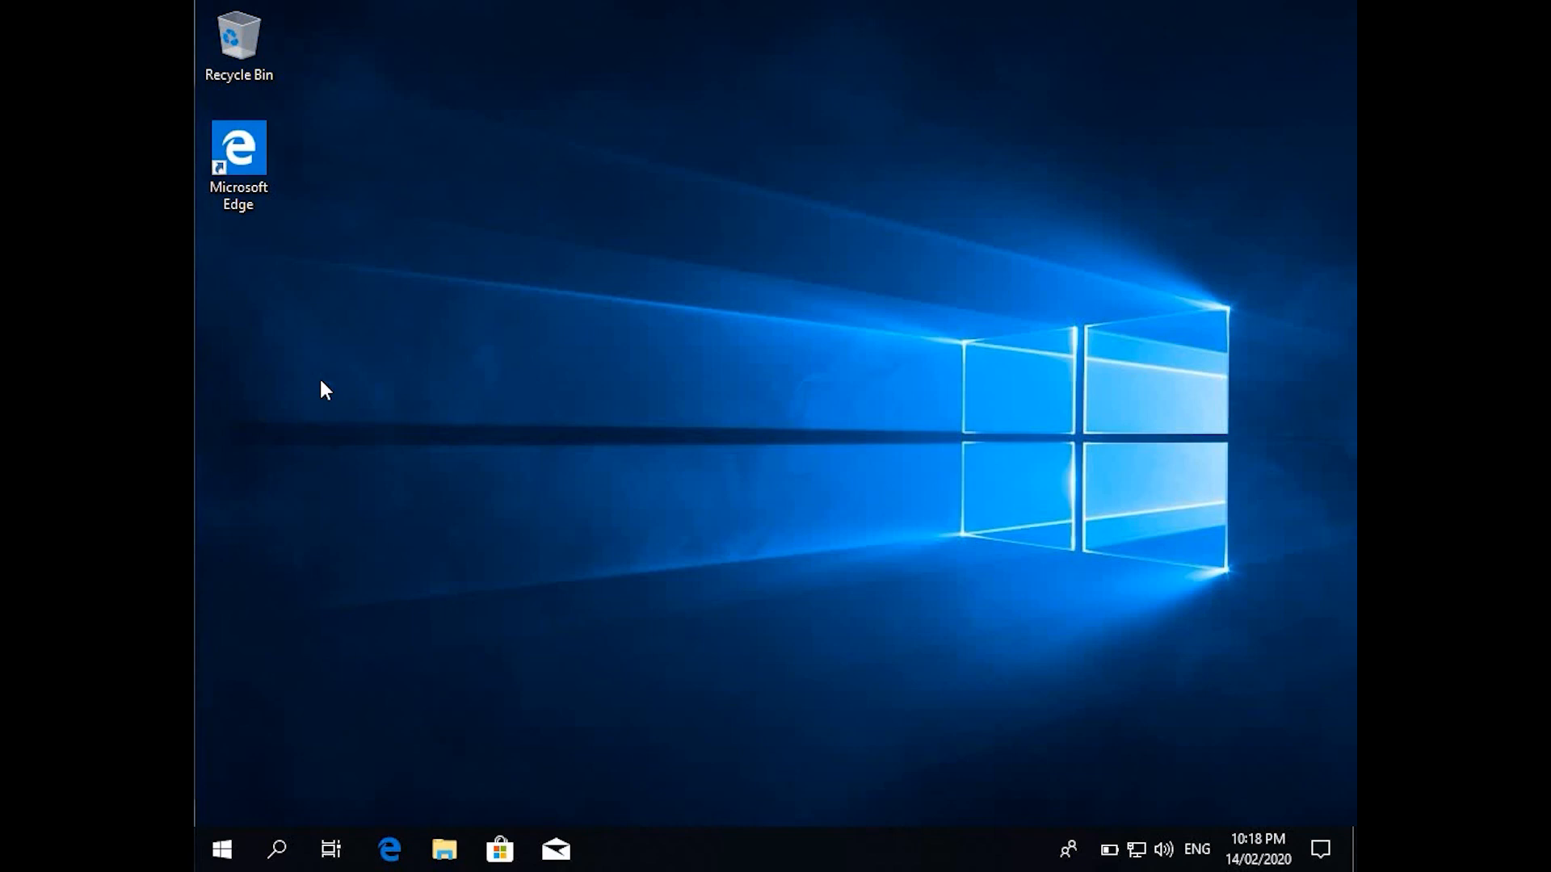
pyautogui.click(218, 852)
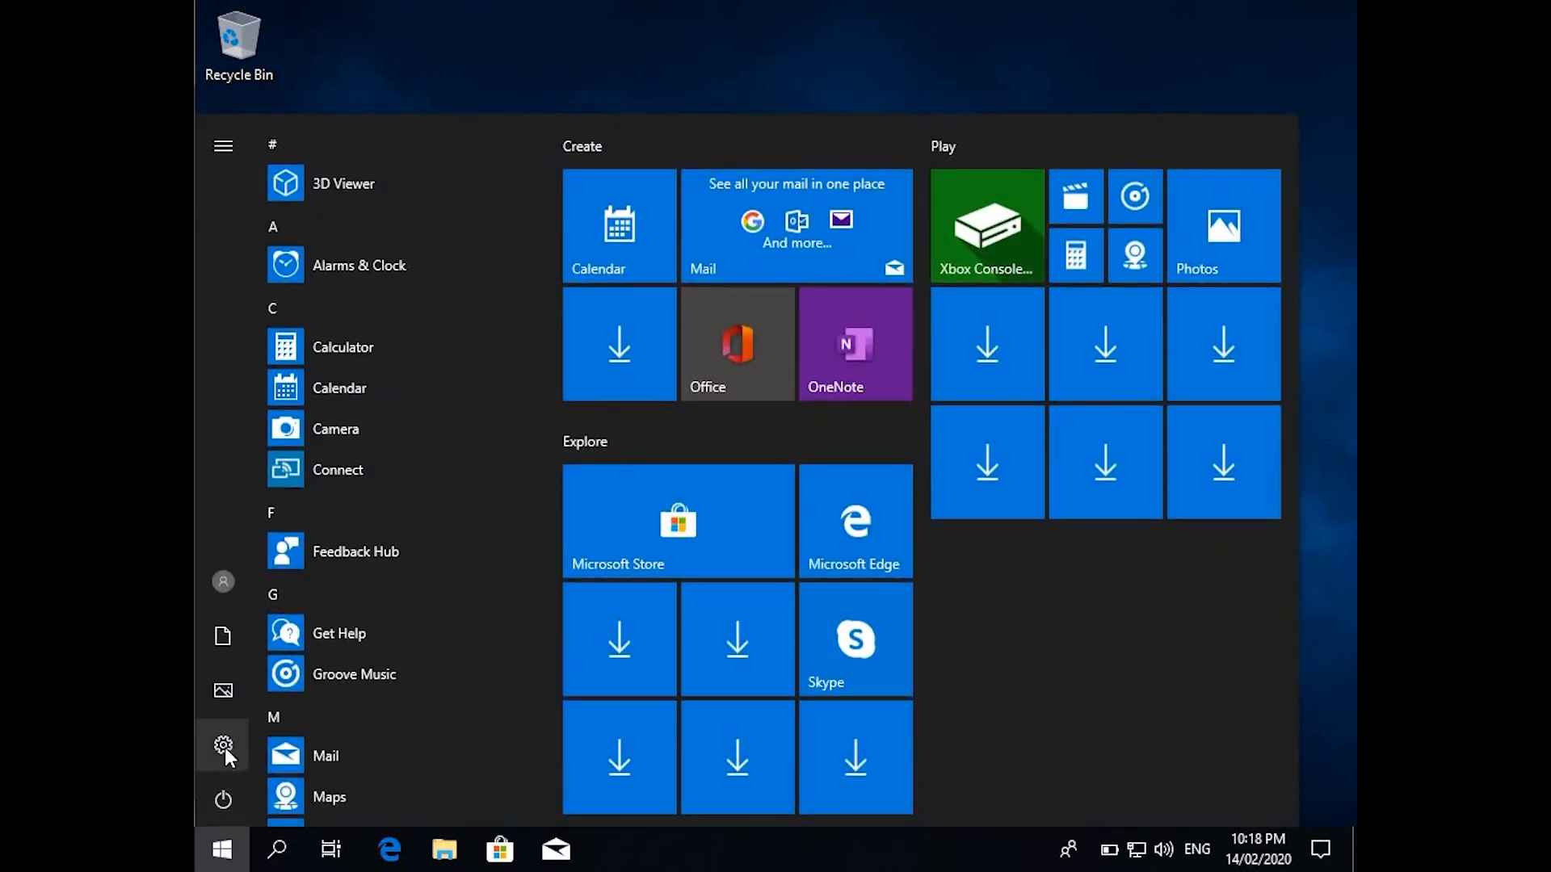
pyautogui.click(223, 747)
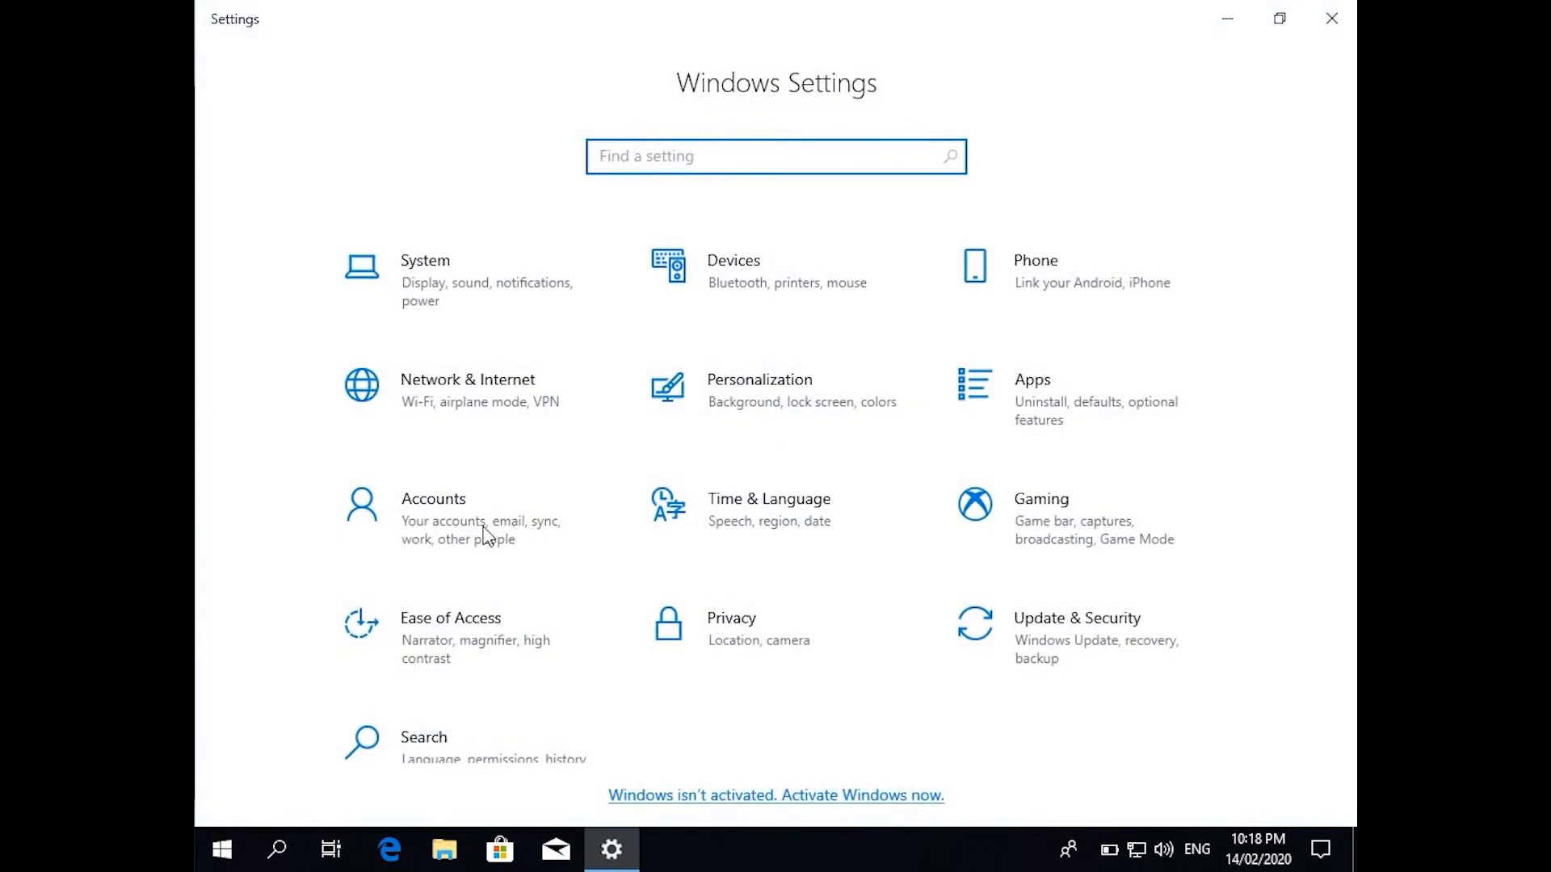
pyautogui.click(482, 526)
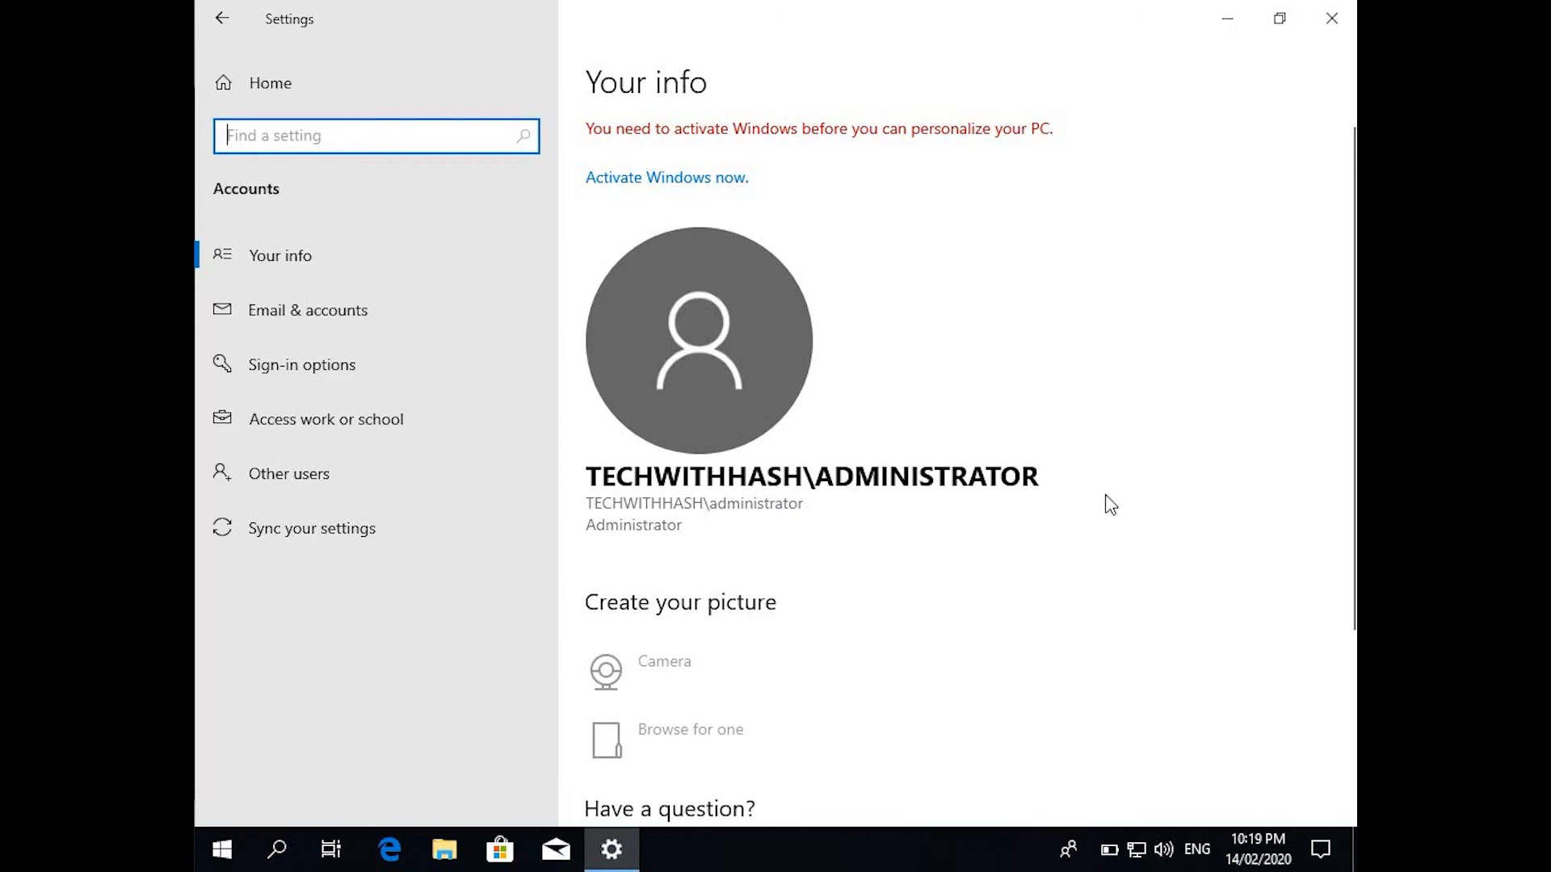
pyautogui.click(376, 415)
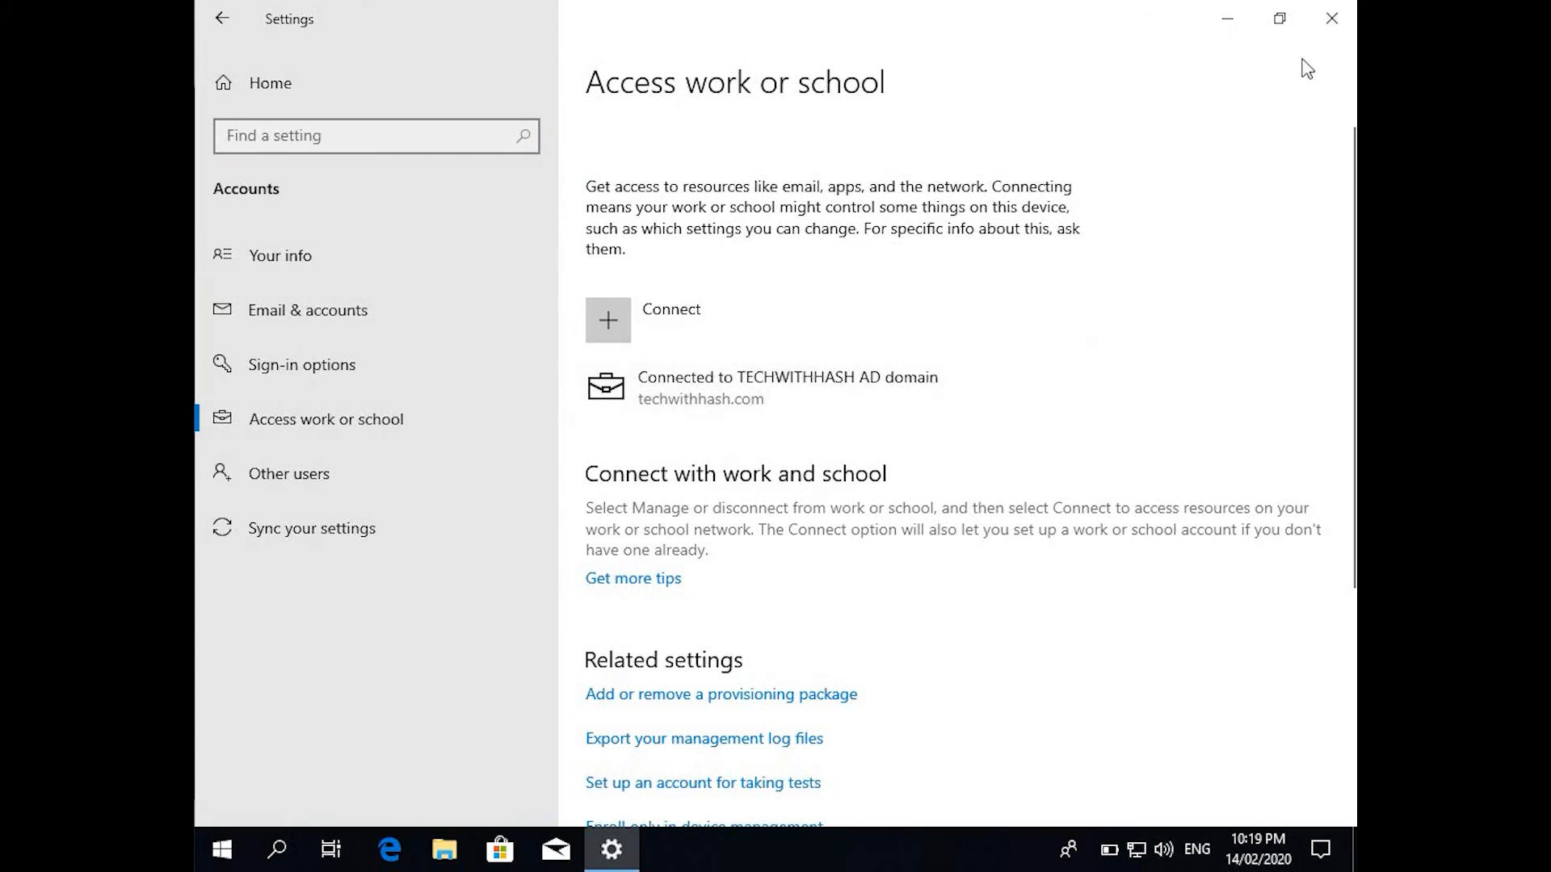
pyautogui.click(1328, 19)
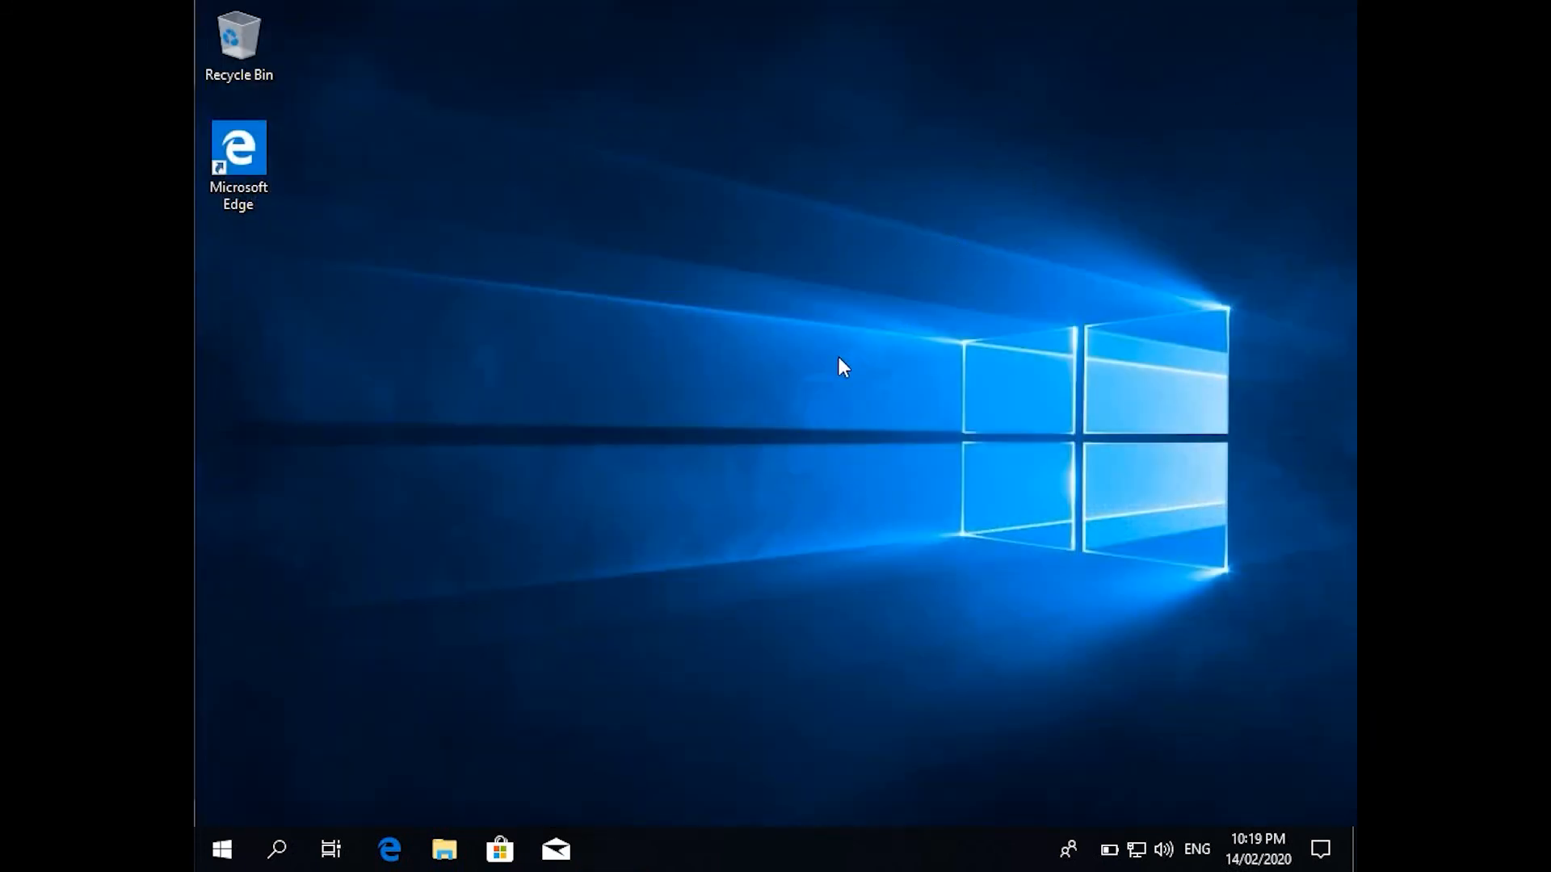